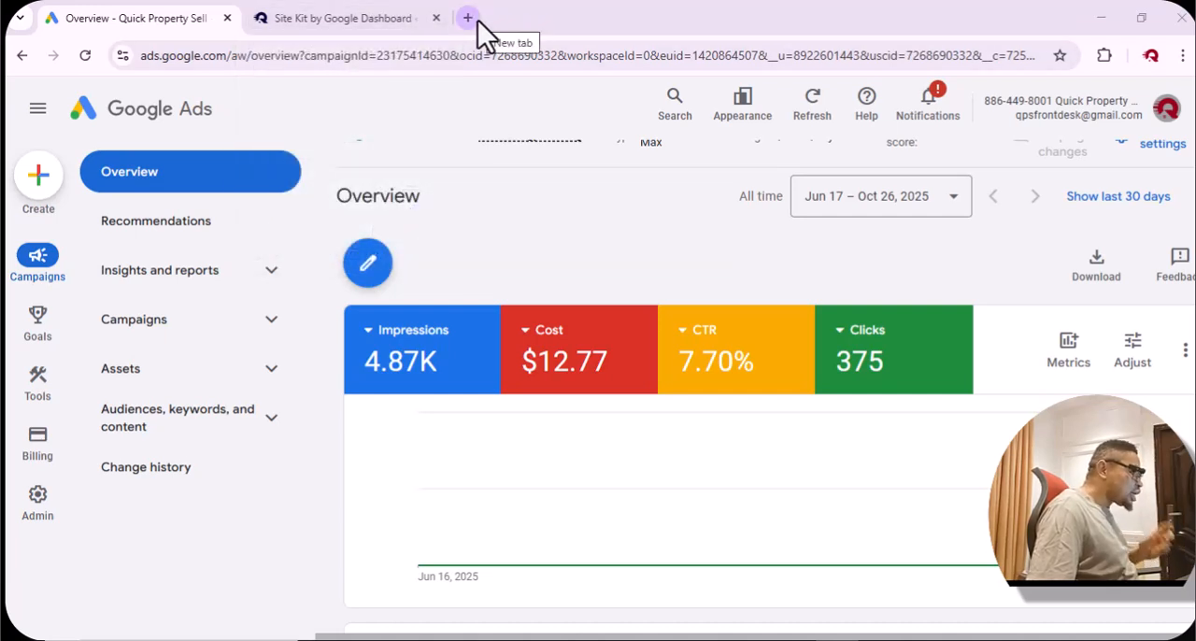
# In the WordPress site's page list, copy the public link of the How to Invest in Real Estate With No Money page.
pyautogui.click(371, 18)
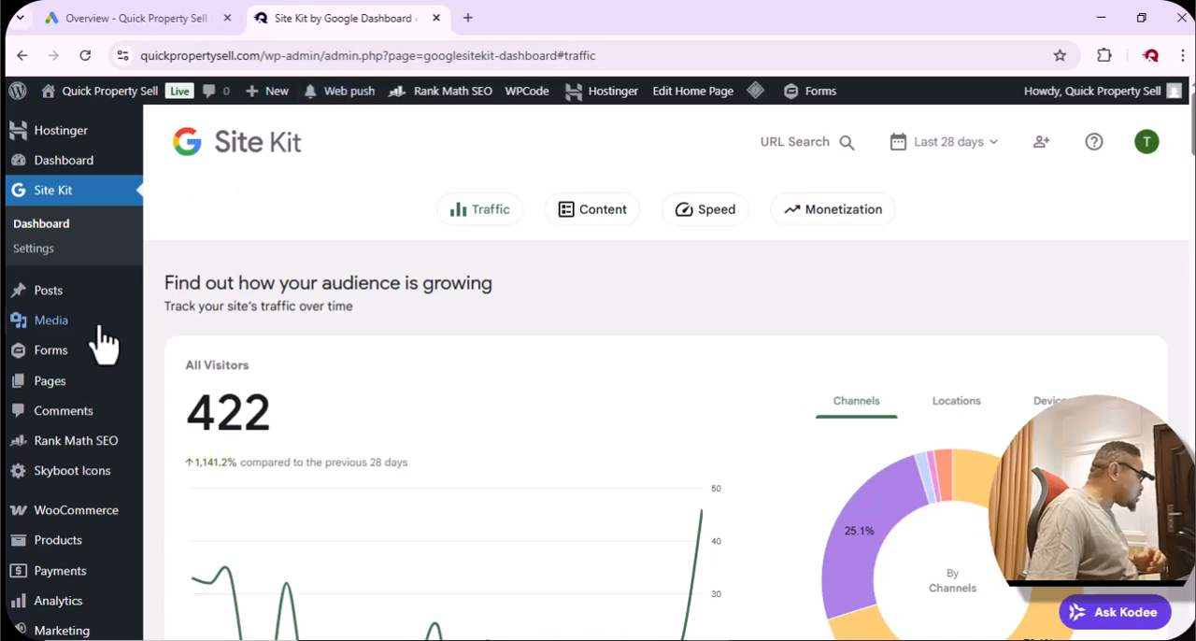
pyautogui.click(69, 383)
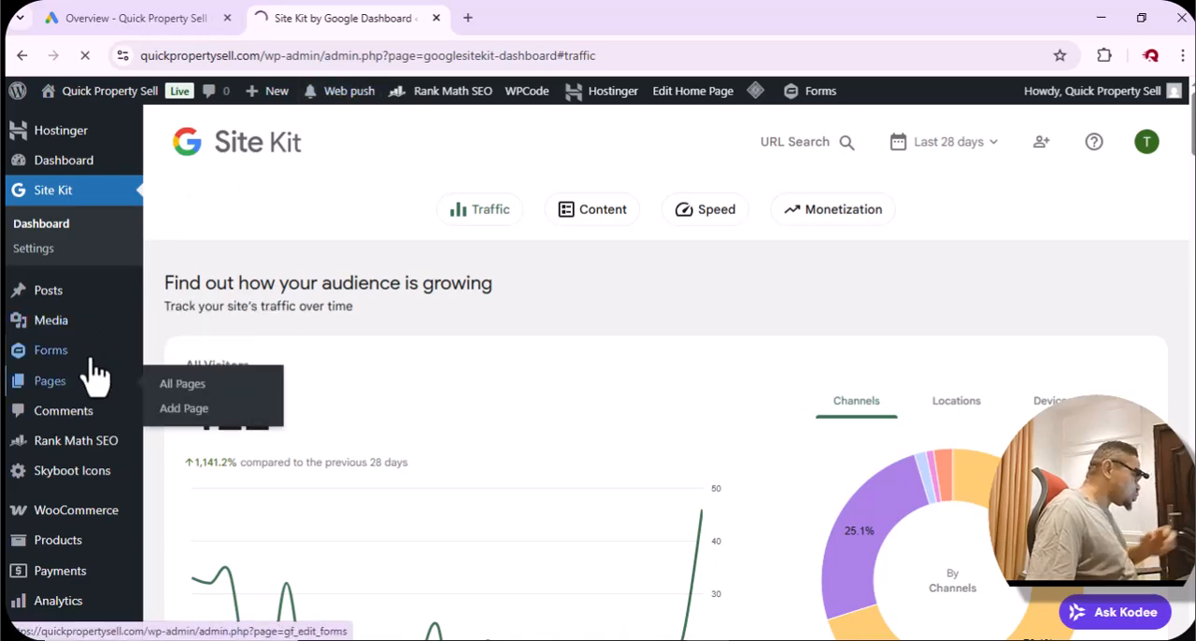
pyautogui.scroll(-3, 570, 382)
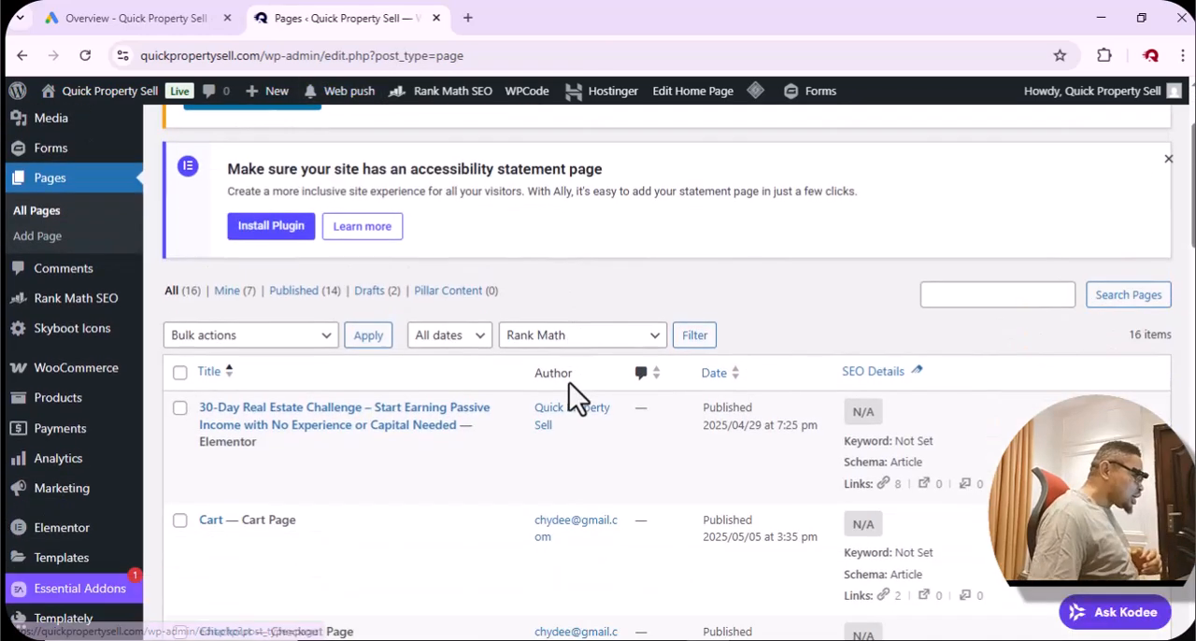
pyautogui.scroll(-6, 470, 361)
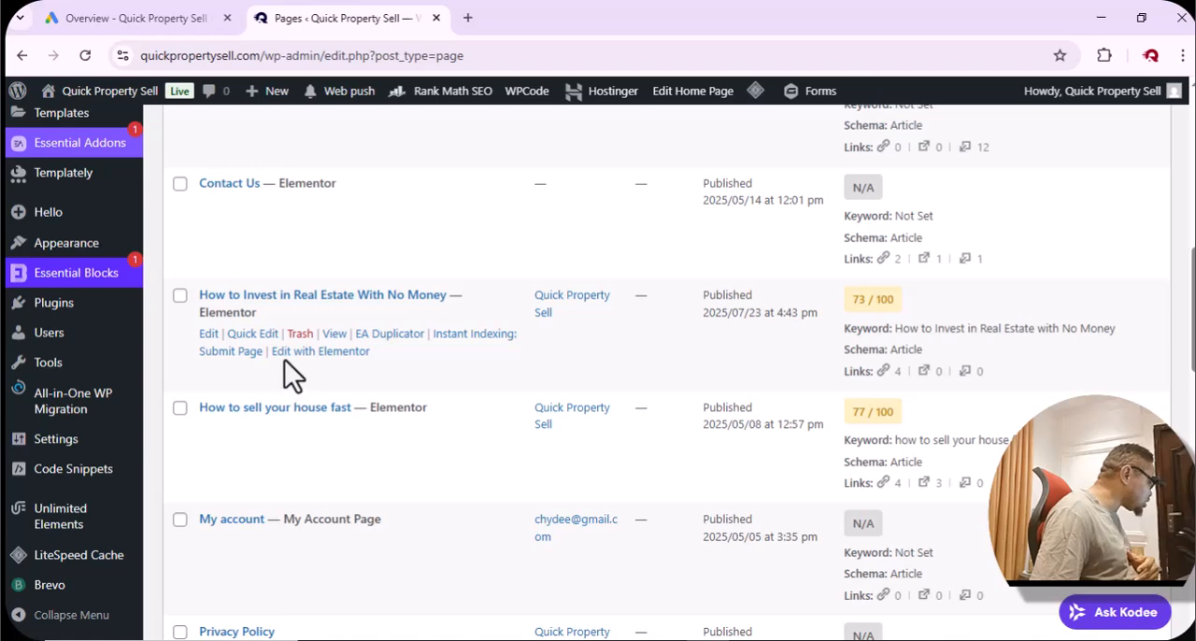
pyautogui.rightClick(334, 338)
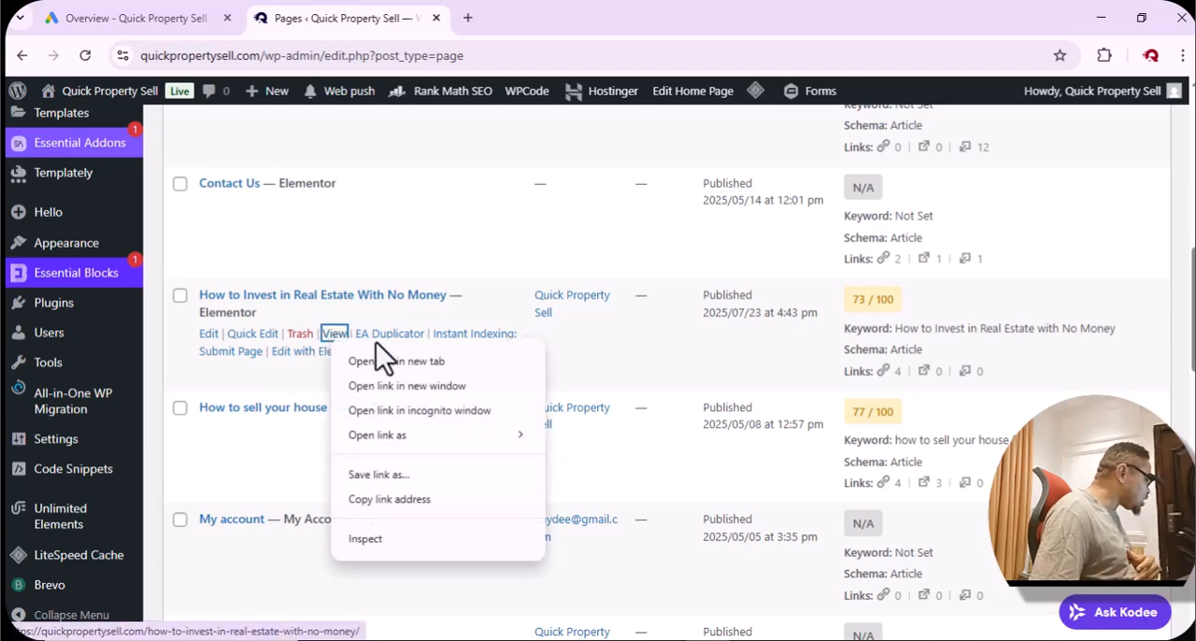
pyautogui.click(409, 498)
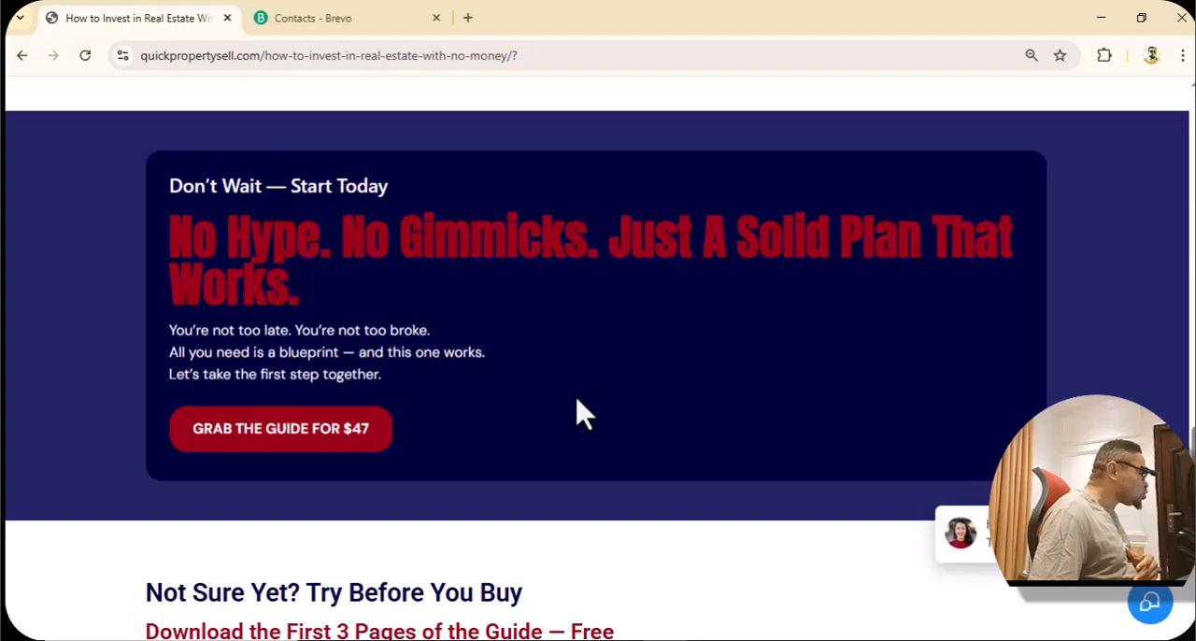
# Switch to the browser window with the real estate landing page and review its opening pitch and guide offers.
pyautogui.scroll(1, 561, 208)
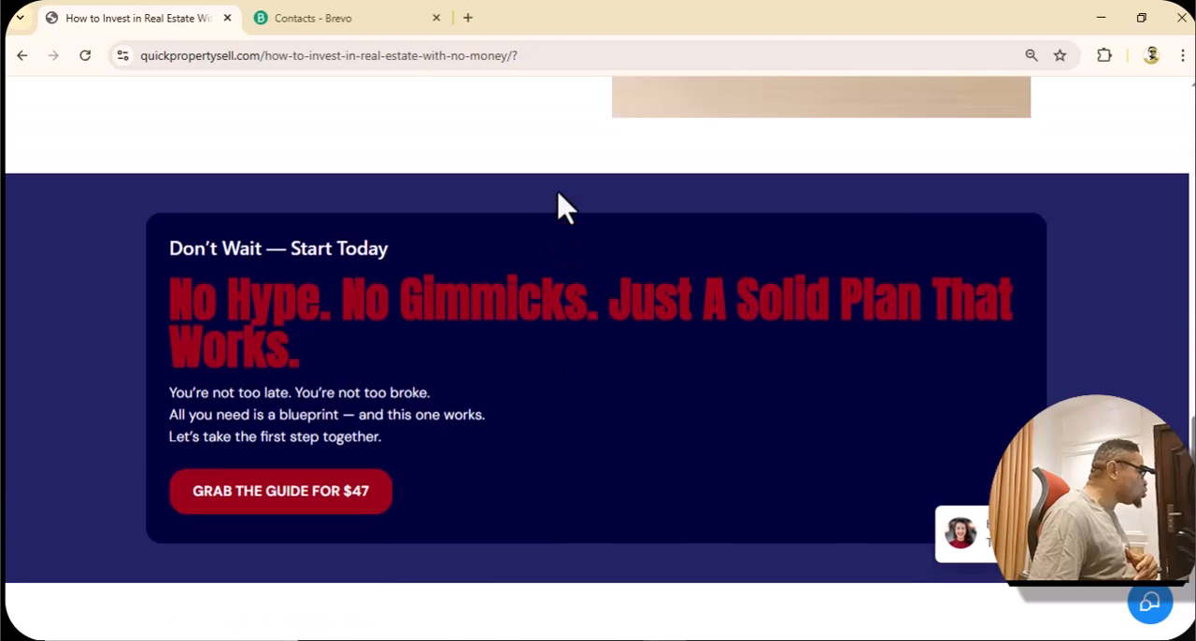
pyautogui.scroll(15, 563, 201)
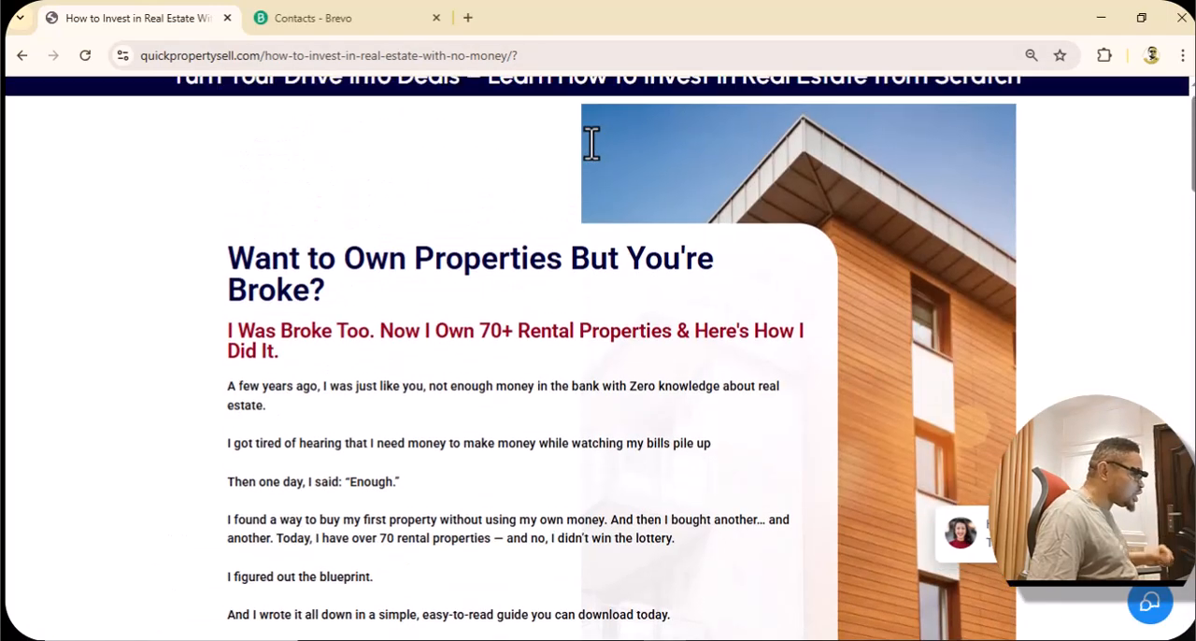
pyautogui.scroll(-3, 591, 142)
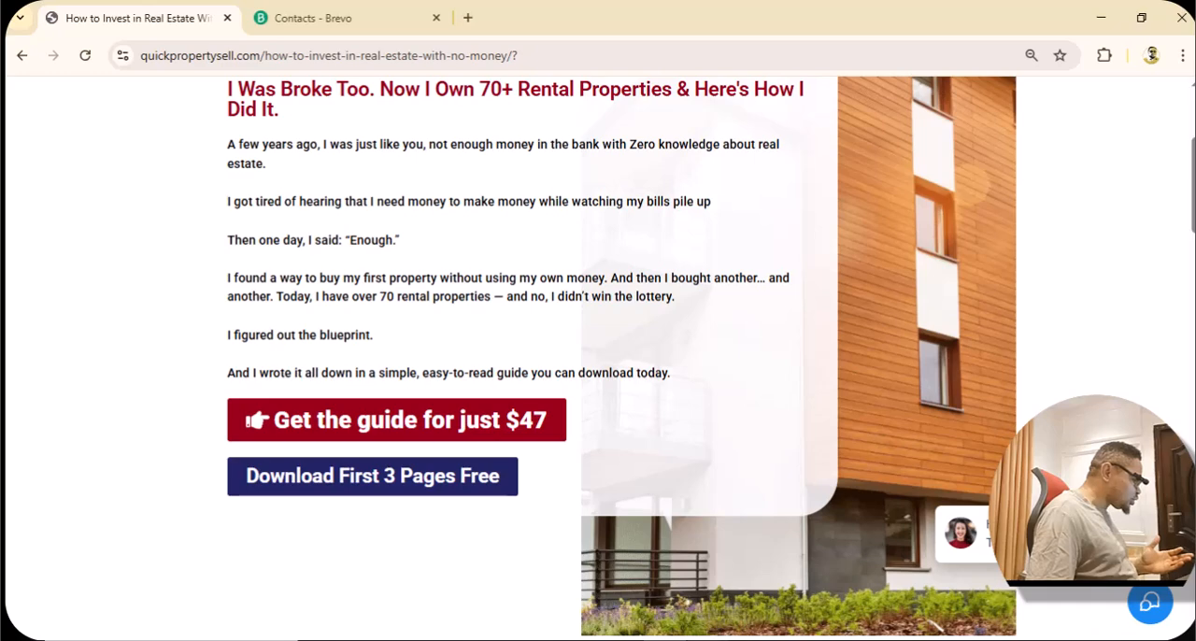
# Check the campaign overview in Google Ads and return to the landing page.
pyautogui.hotkey('alt', 'Tab')
pyautogui.click(168, 24)
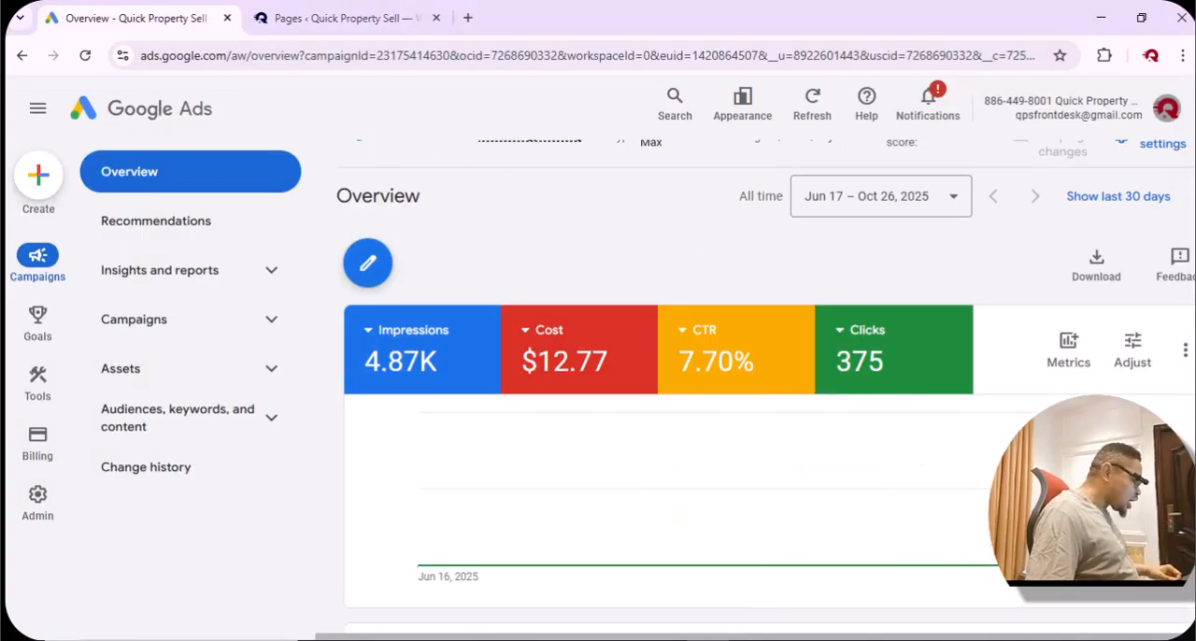
pyautogui.hotkey('alt', 'Tab')
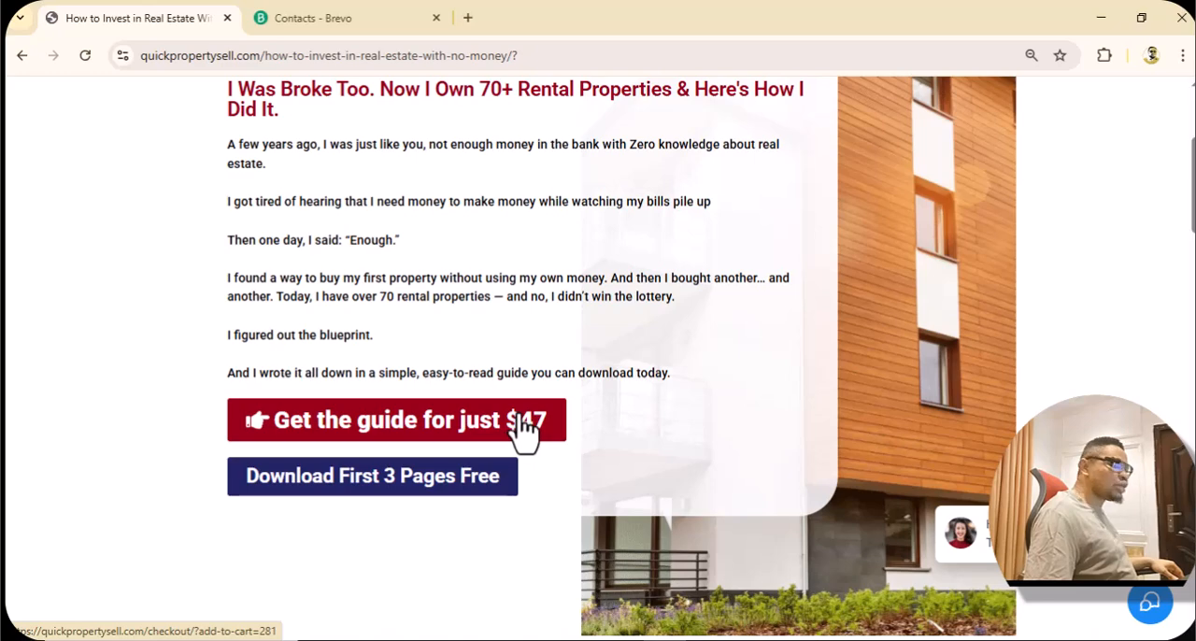
# Follow the Download First 3 Pages Free link to the Try Before You Buy section and examine it.
pyautogui.scroll(-1, 522, 432)
pyautogui.scroll(-1, 520, 416)
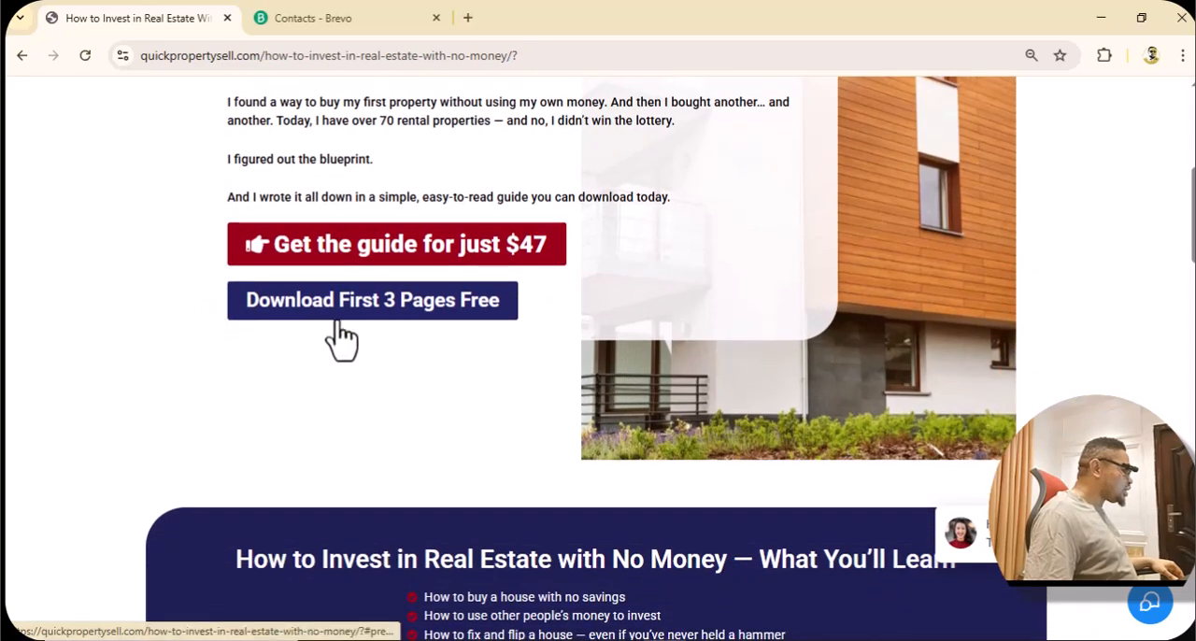
pyautogui.click(433, 314)
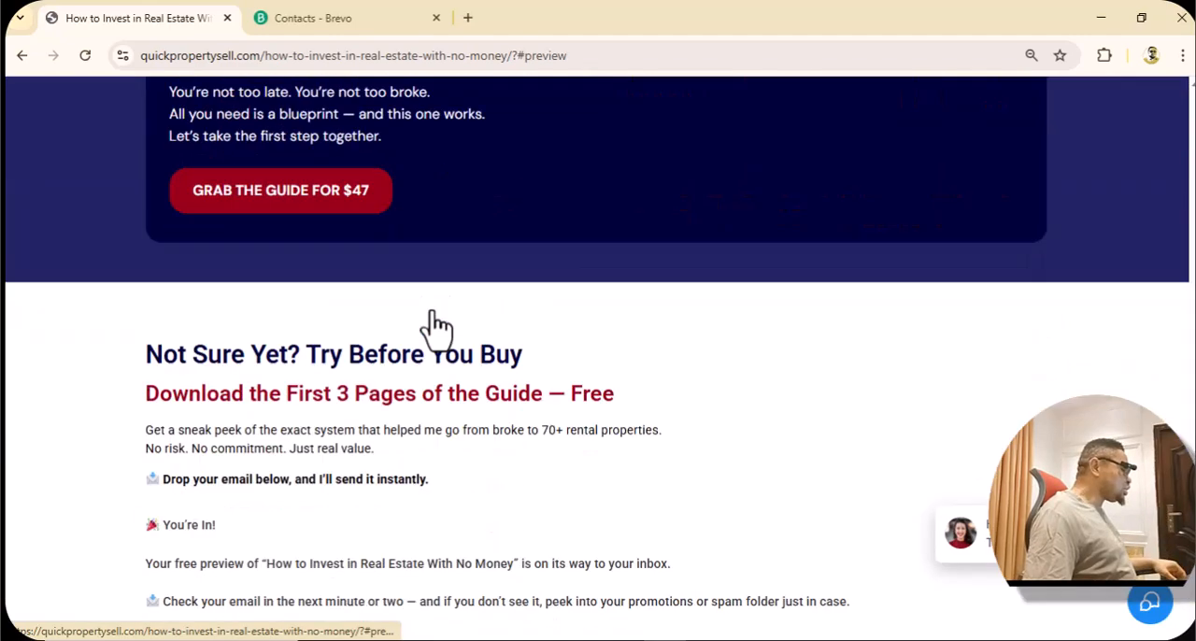
pyautogui.scroll(-1, 432, 309)
pyautogui.scroll(2, 432, 309)
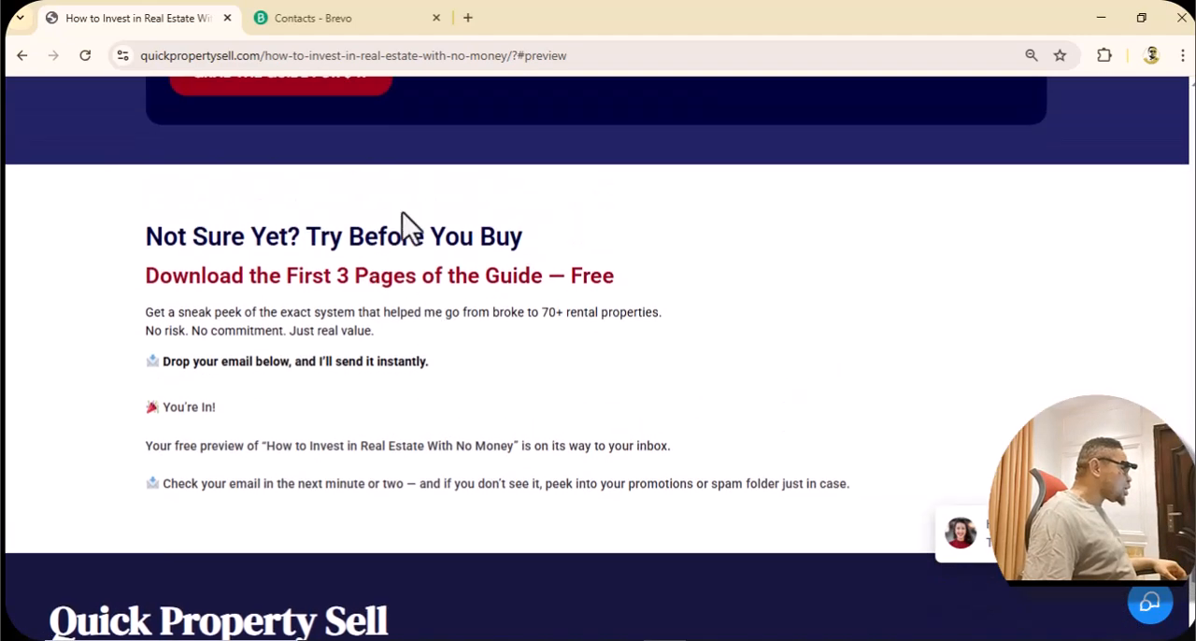
# Reload the landing page from quickpropertysell.com/how-to-invest-in-real-estate-with-no-money/, removing the ?#preview ending from its address.
pyautogui.click(781, 48)
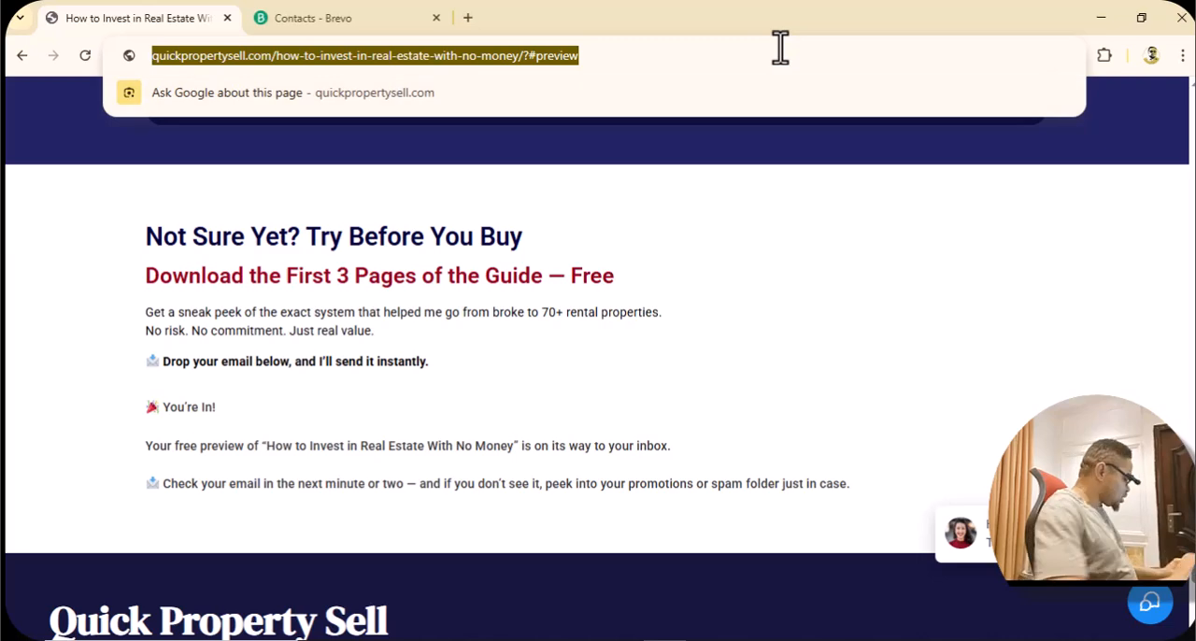
pyautogui.click(780, 49)
pyautogui.press('BackSpace')
pyautogui.press('BackSpace')
pyautogui.press('BackSpace')
pyautogui.press('BackSpace')
pyautogui.press('BackSpace')
pyautogui.press('BackSpace')
pyautogui.press('BackSpace')
pyautogui.press('BackSpace')
pyautogui.press('BackSpace')
pyautogui.press('Return')
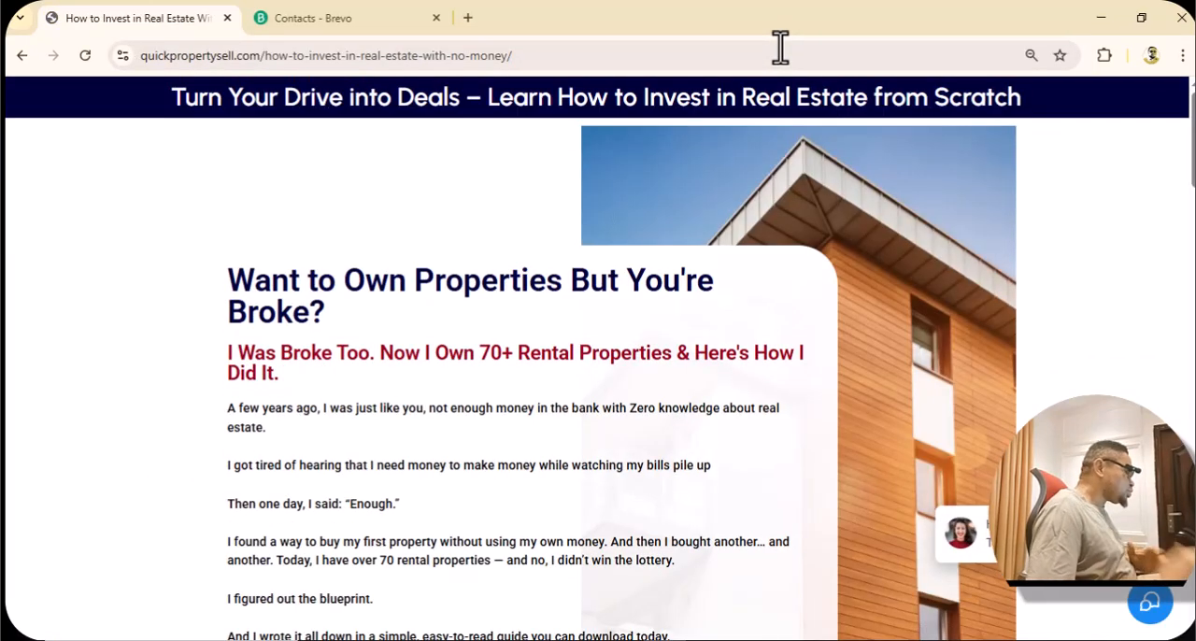
# Review the reloaded landing page's offers and go to the sign-up form for the first 3 free pages.
pyautogui.scroll(-10, 775, 152)
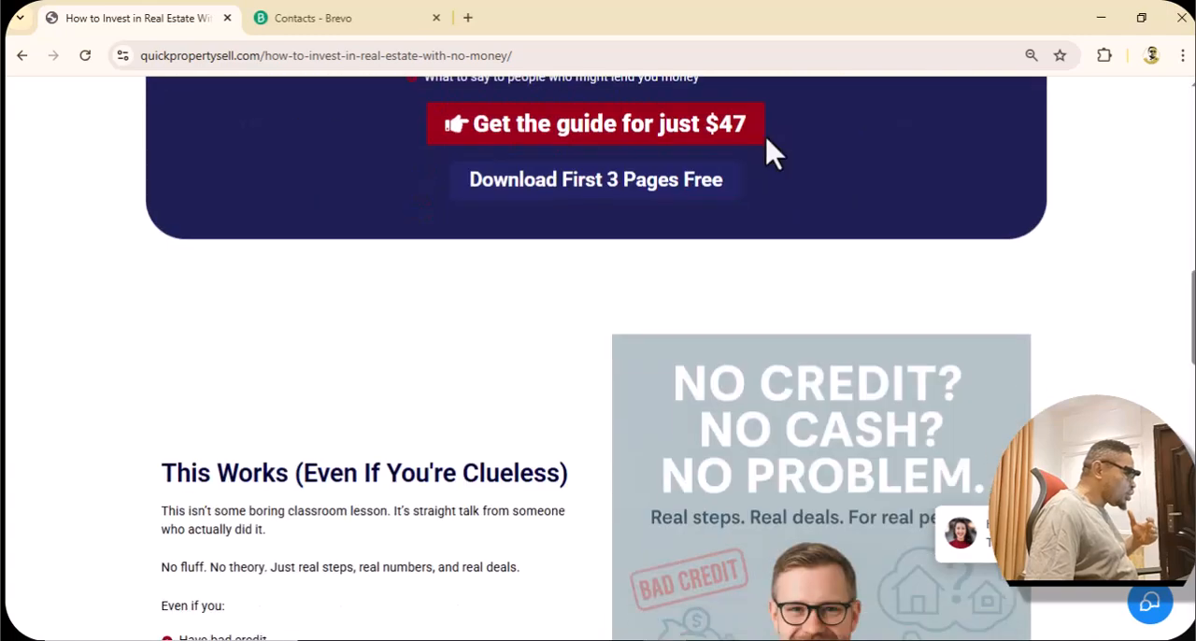
pyautogui.scroll(7, 774, 153)
pyautogui.scroll(-2, 748, 159)
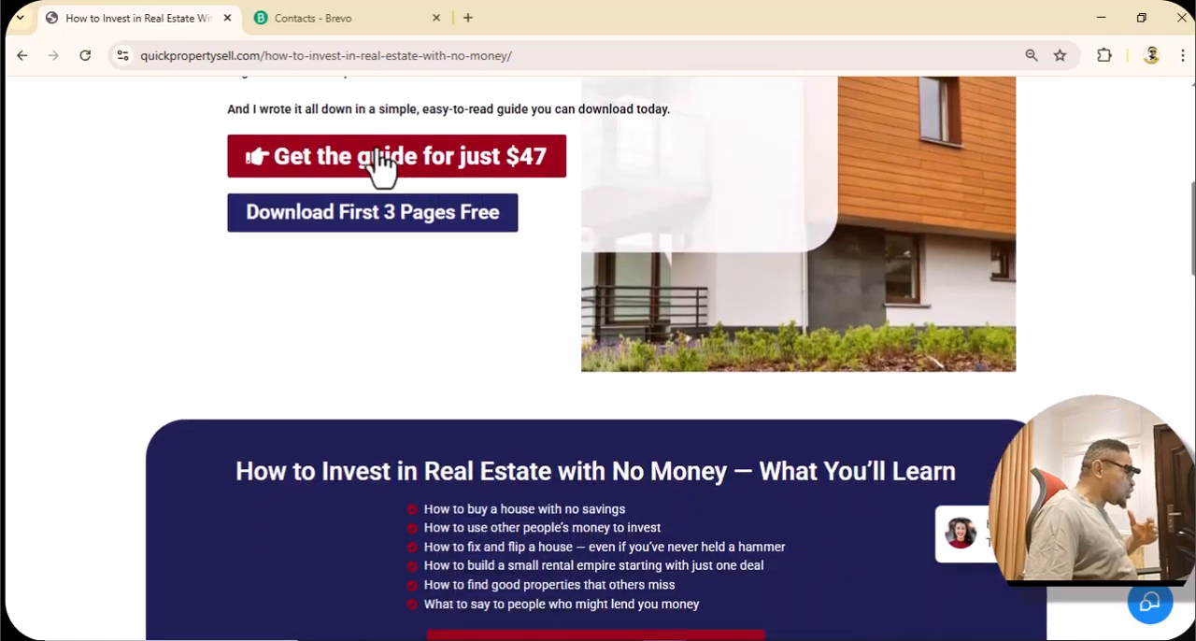
pyautogui.click(355, 220)
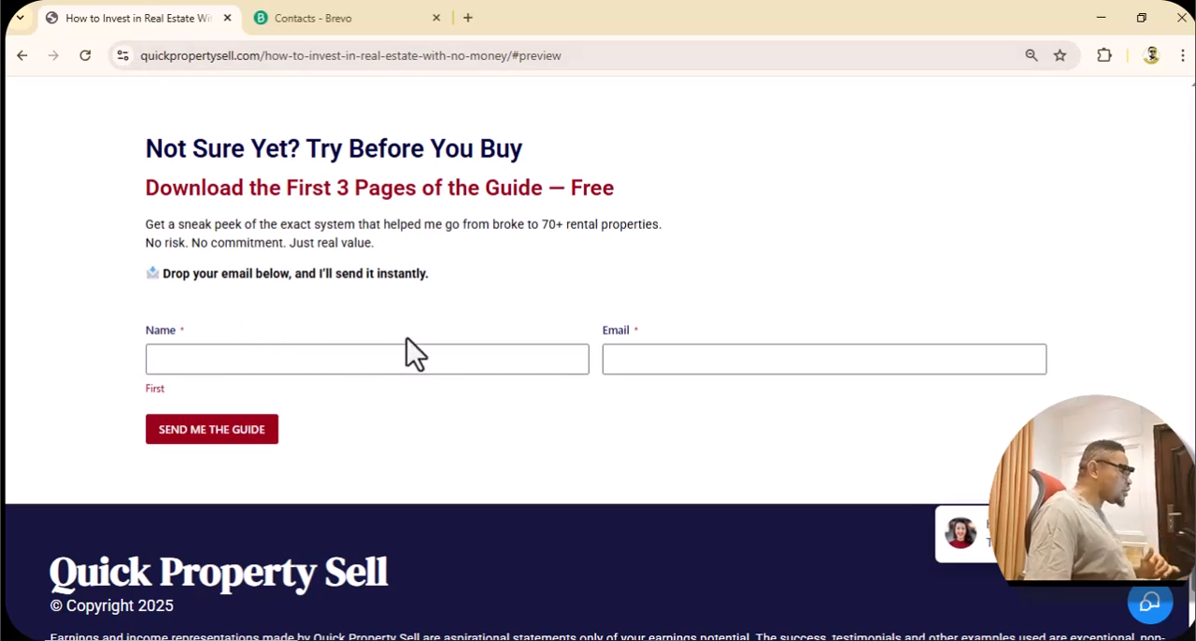
# Switch to the Brevo contacts page and look at its list membership filter.
pyautogui.click(342, 30)
pyautogui.scroll(-2, 451, 213)
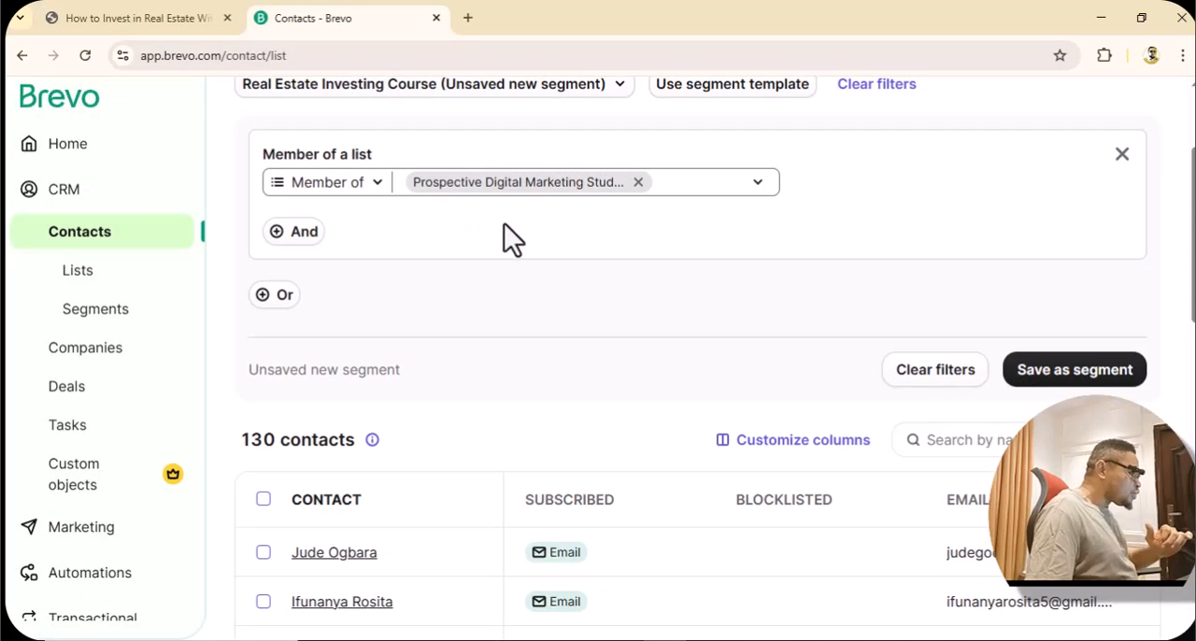
pyautogui.click(638, 183)
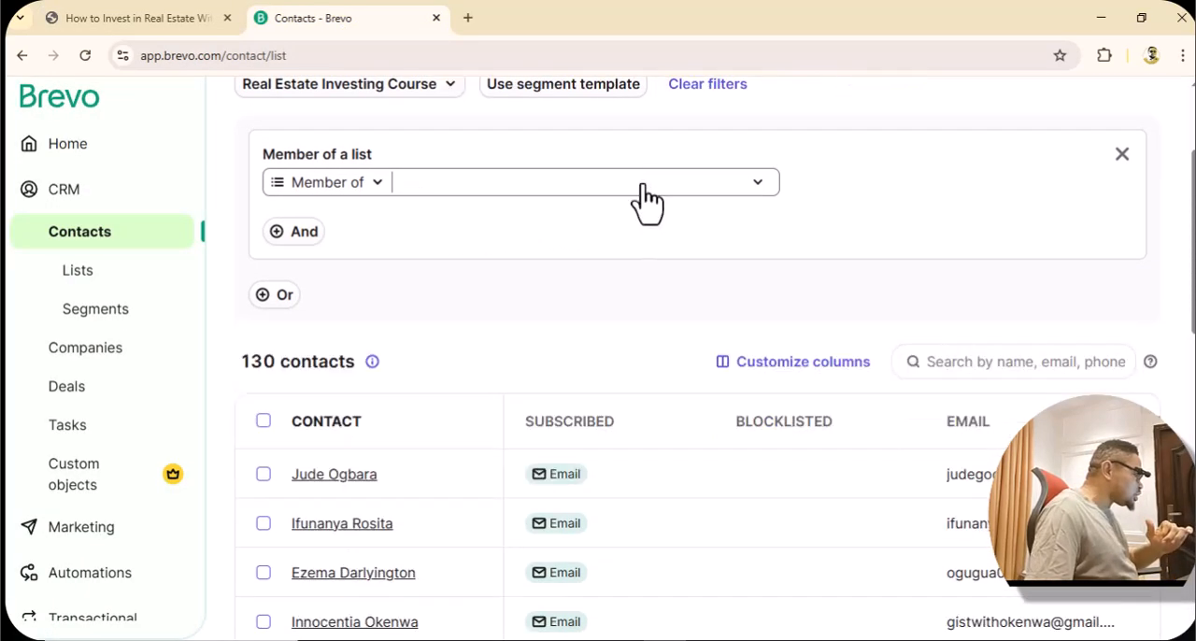
pyautogui.click(425, 189)
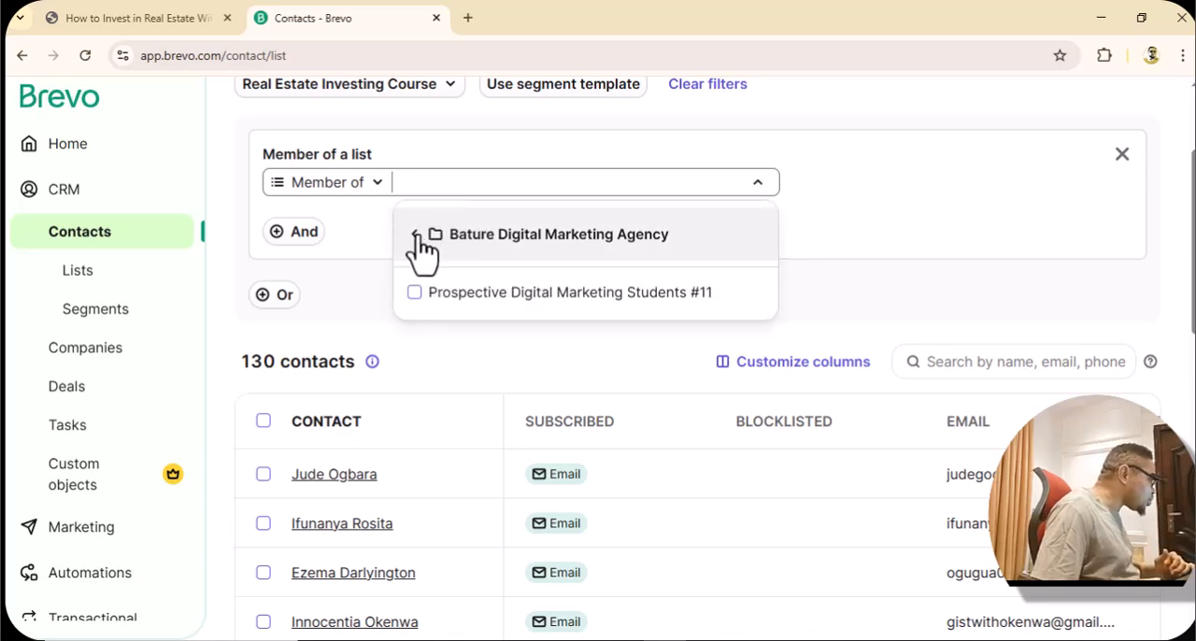
pyautogui.click(415, 237)
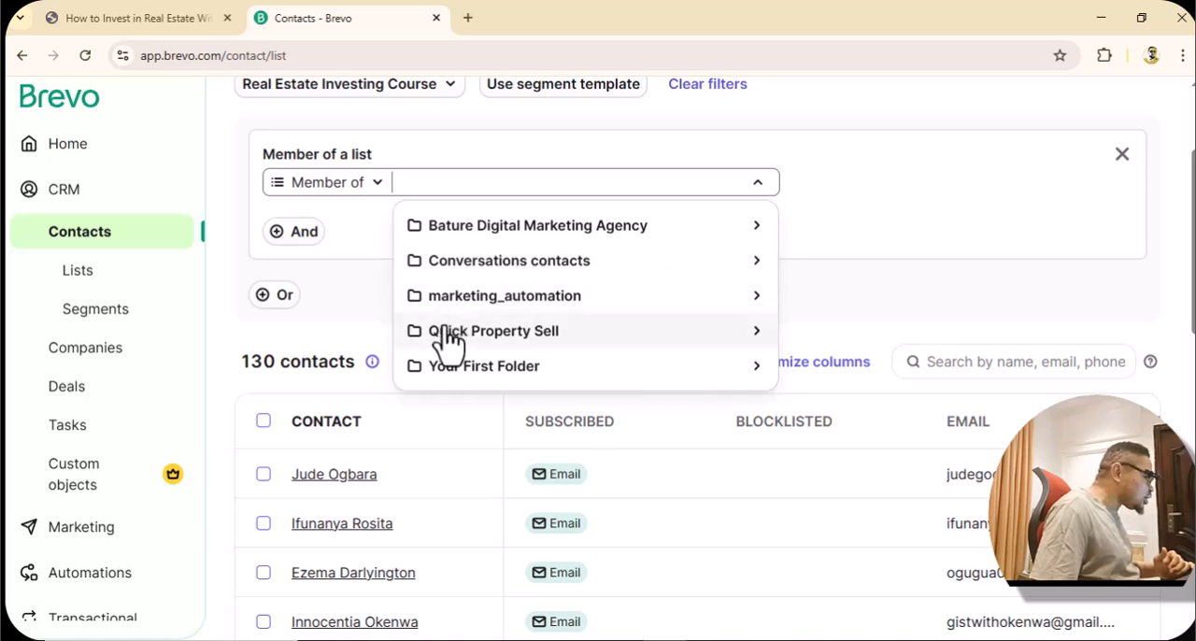
# Show all contact lists in Brevo and open the Real Estate Investing Course list.
pyautogui.click(96, 280)
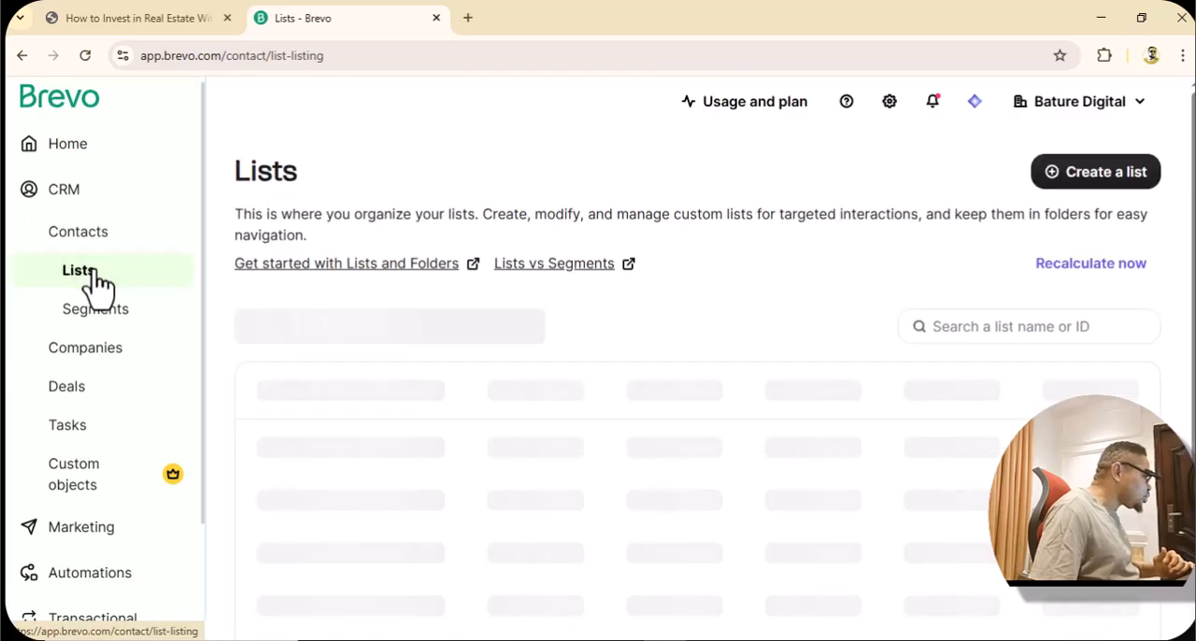
pyautogui.scroll(-1, 530, 289)
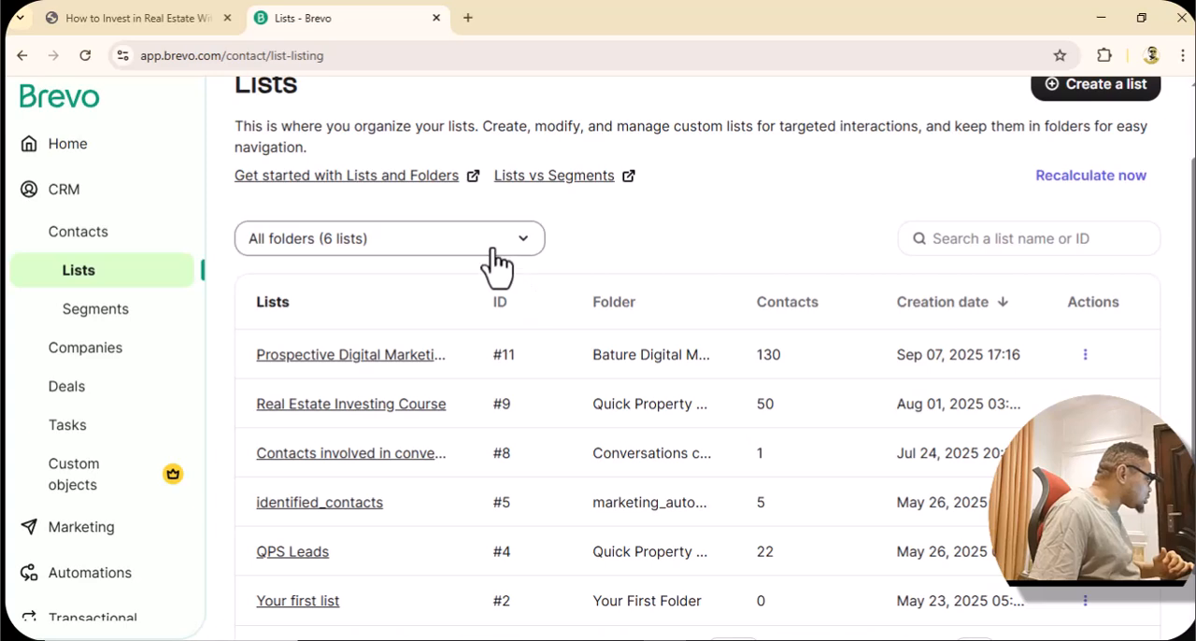
pyautogui.scroll(1, 495, 261)
pyautogui.scroll(-2, 495, 250)
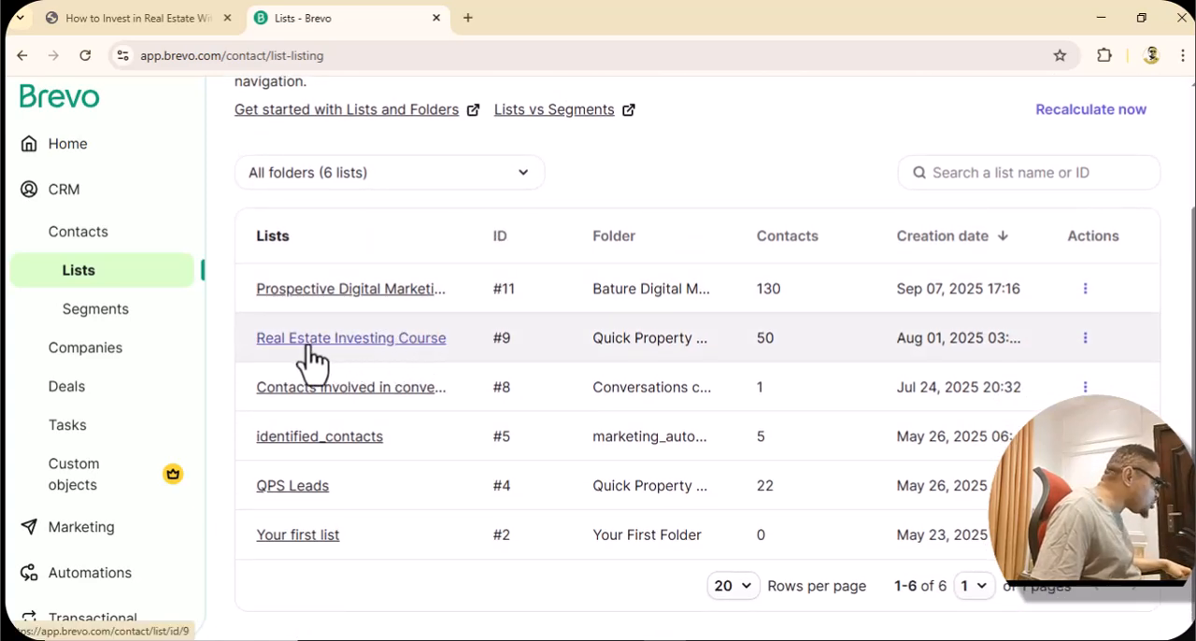
pyautogui.click(374, 358)
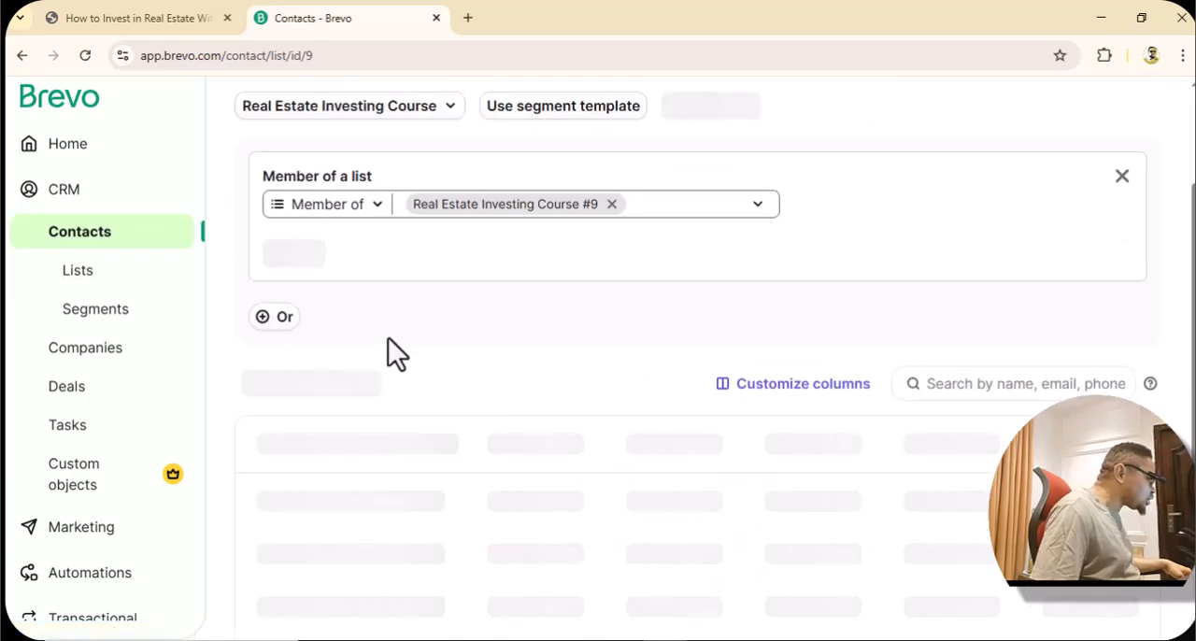
# Examine the contacts collected in the Real Estate Investing Course list.
pyautogui.scroll(-3, 590, 319)
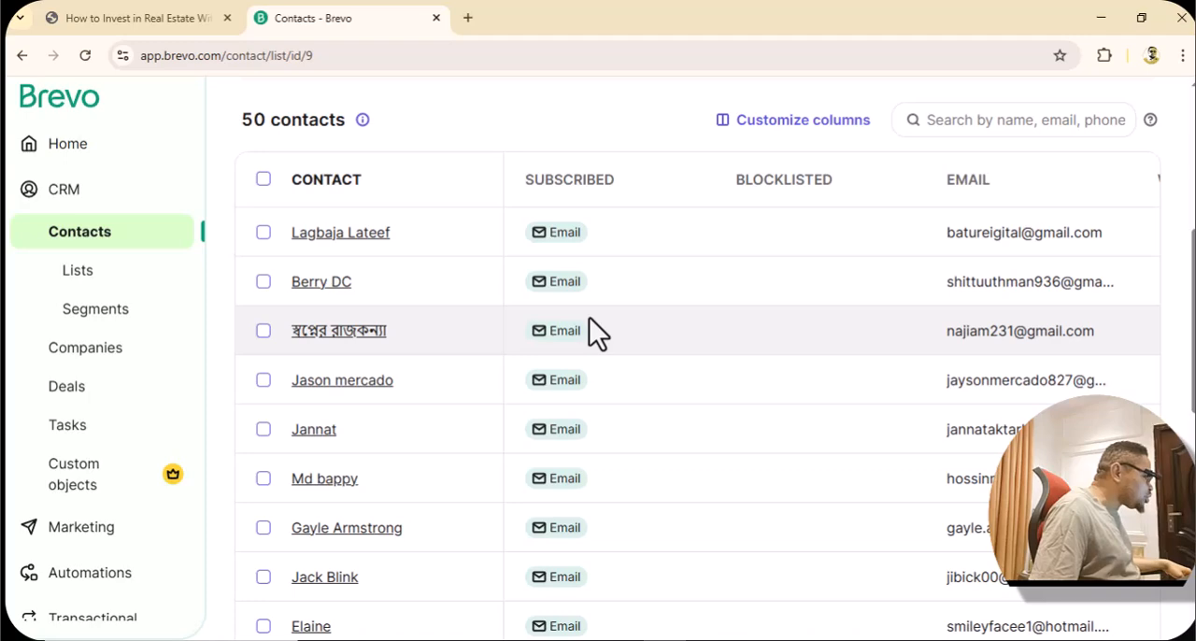
pyautogui.scroll(2, 590, 323)
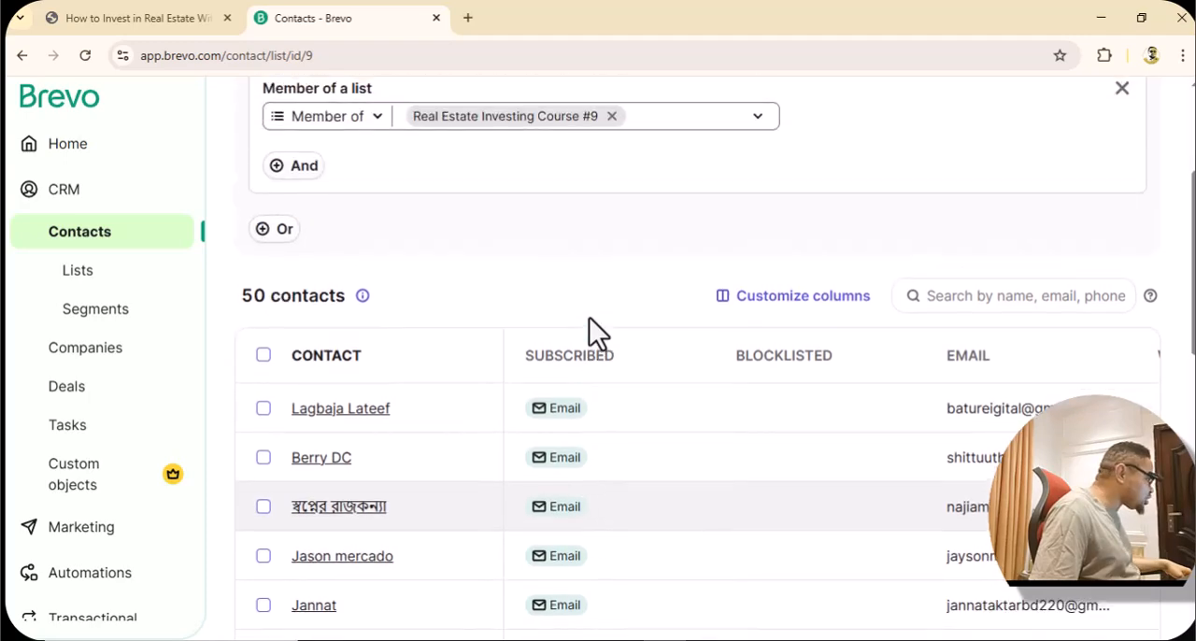
pyautogui.scroll(-9, 415, 417)
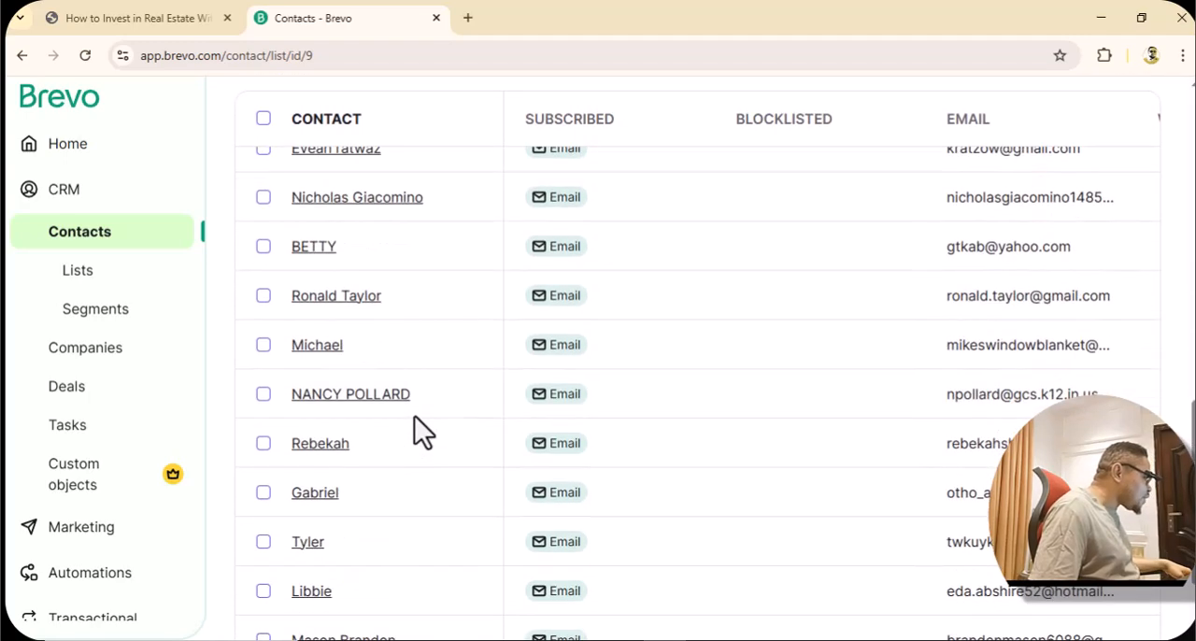
pyautogui.scroll(3, 414, 413)
pyautogui.scroll(8, 414, 413)
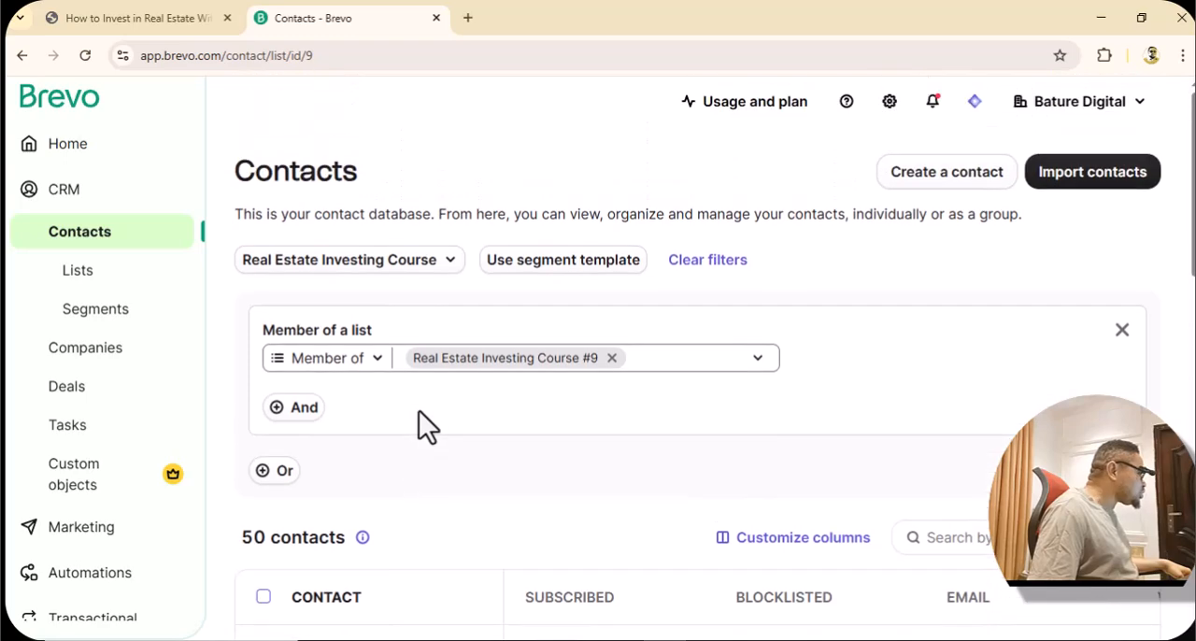
pyautogui.scroll(-3, 418, 410)
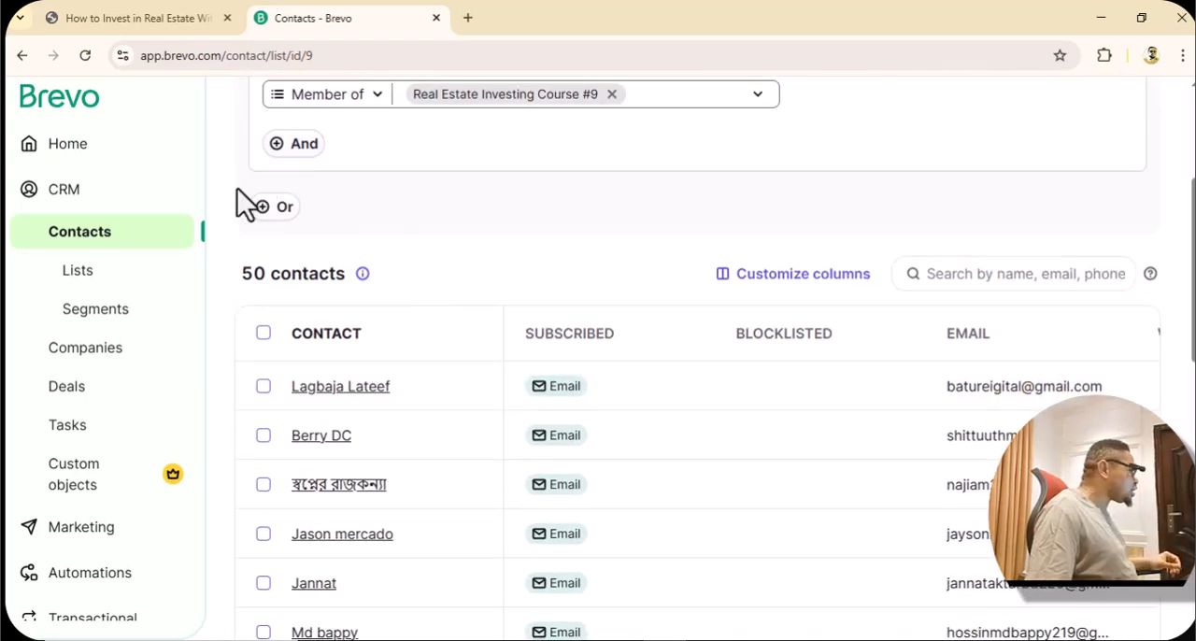
# Check the Google Ads campaign overview again and return to the landing page's free guide sign-up form.
pyautogui.hotkey('alt', 'Tab')
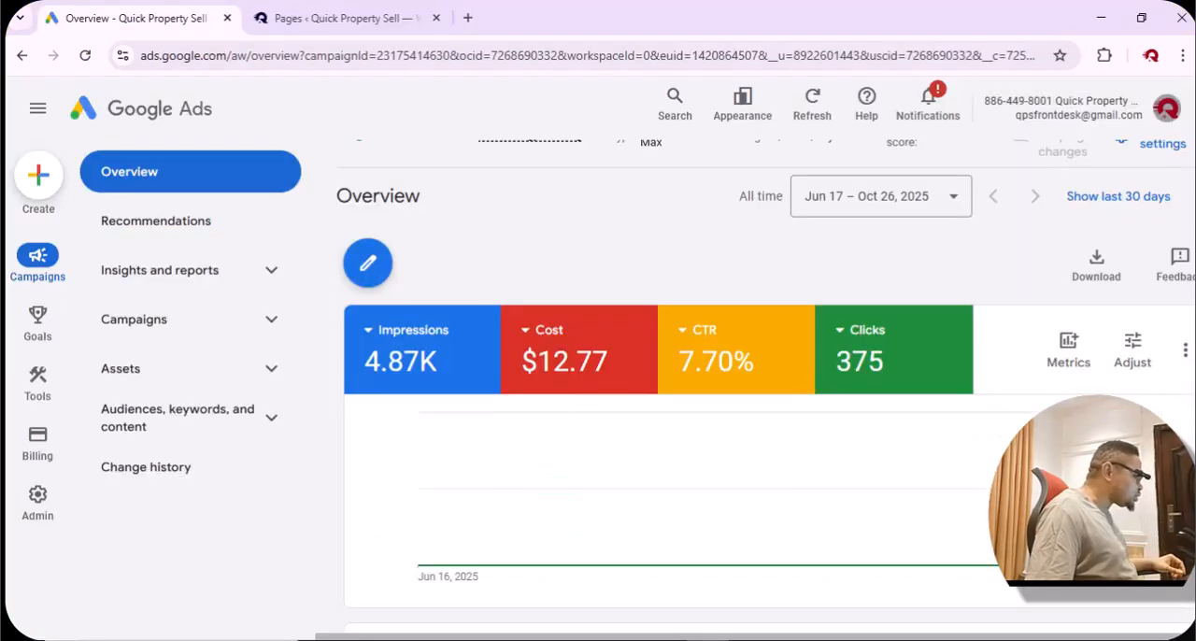
pyautogui.hotkey('alt', 'Tab')
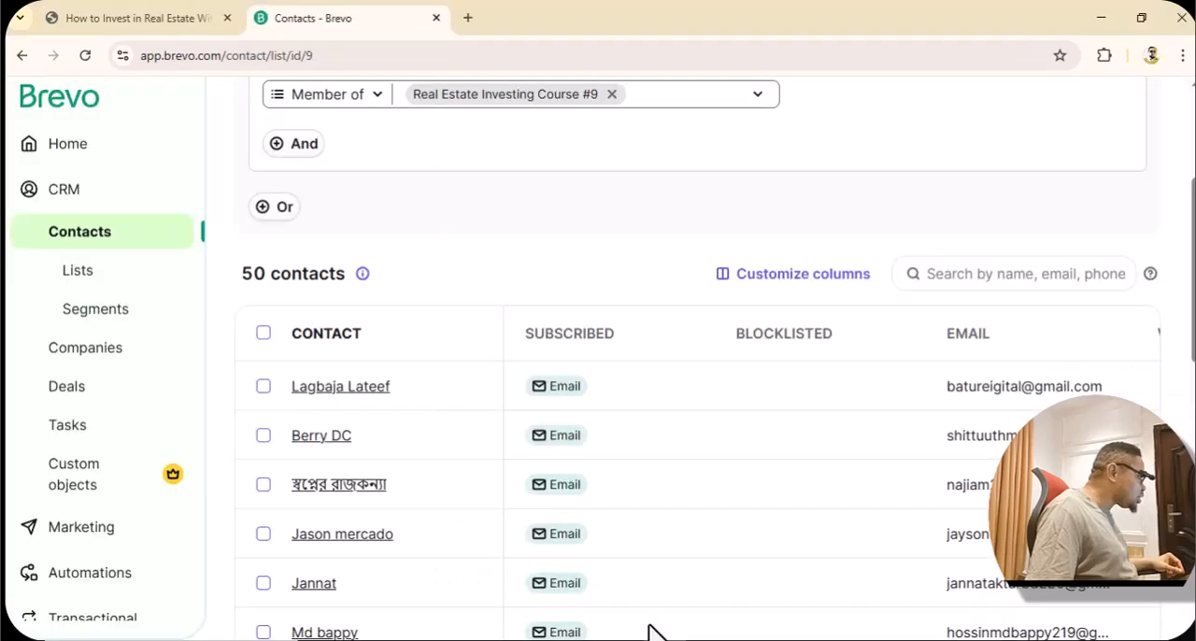
pyautogui.click(94, 18)
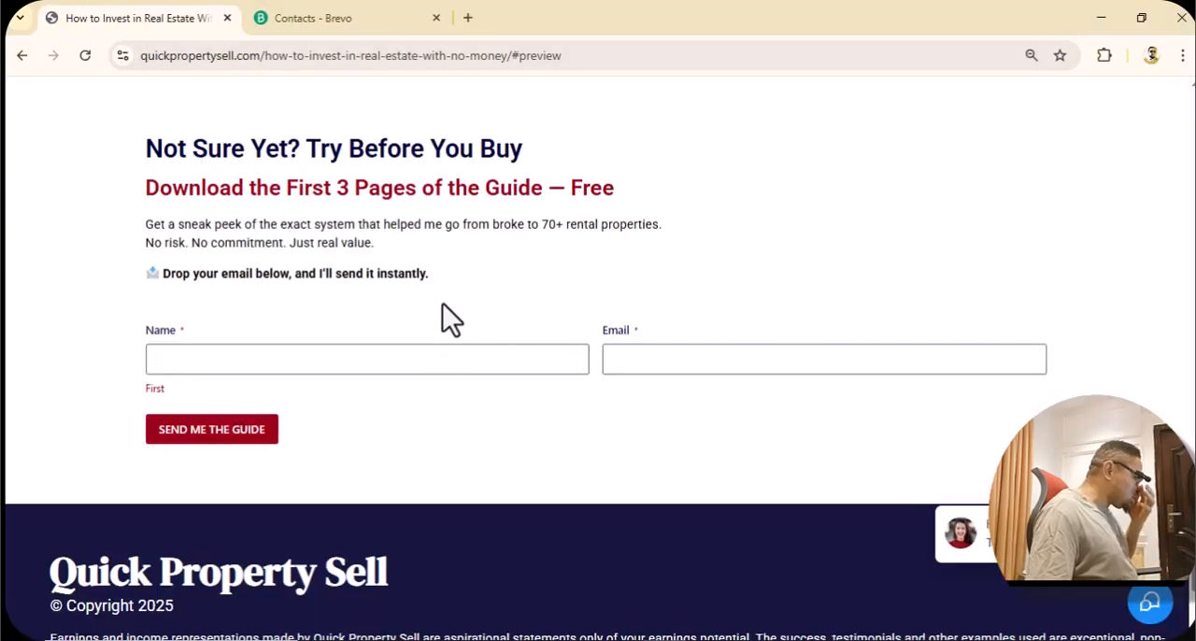
# Look over the landing page's $47 guide offers and return to the name field of the free guide form.
pyautogui.scroll(10, 443, 304)
pyautogui.scroll(-1, 450, 308)
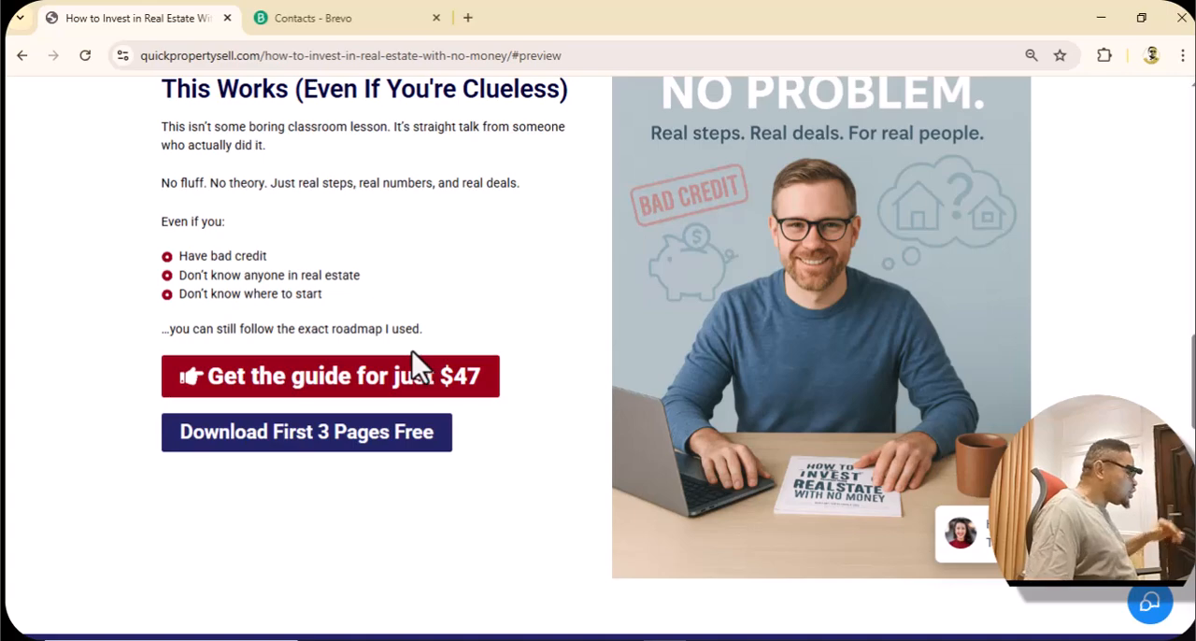
pyautogui.scroll(-5, 421, 462)
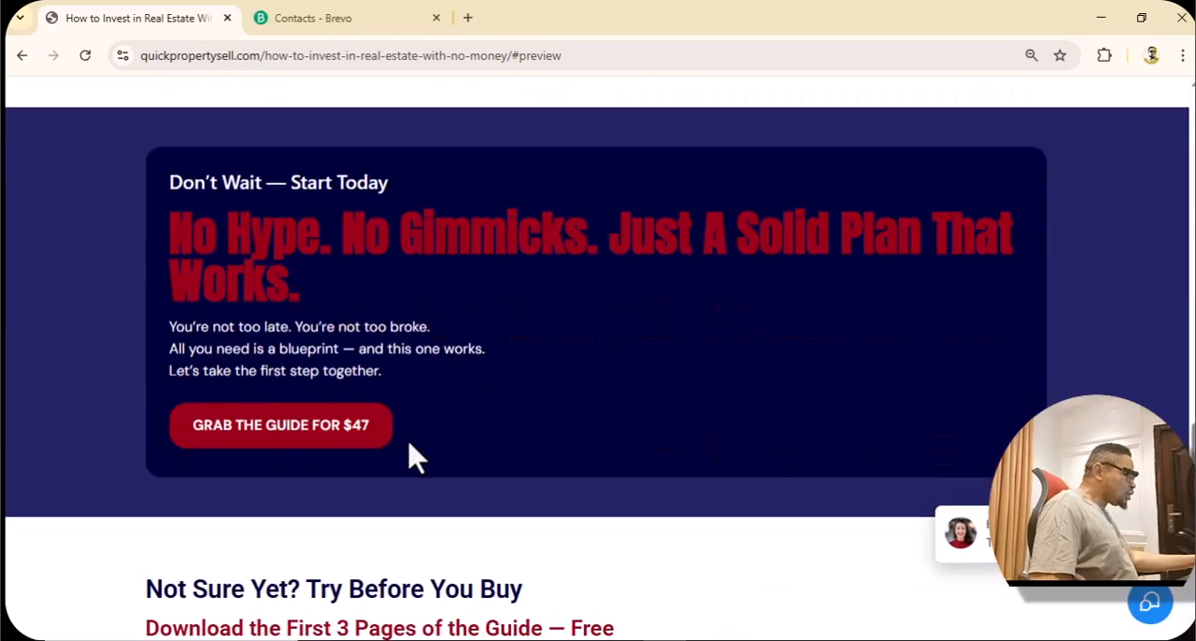
pyautogui.scroll(4, 374, 435)
pyautogui.click(327, 358)
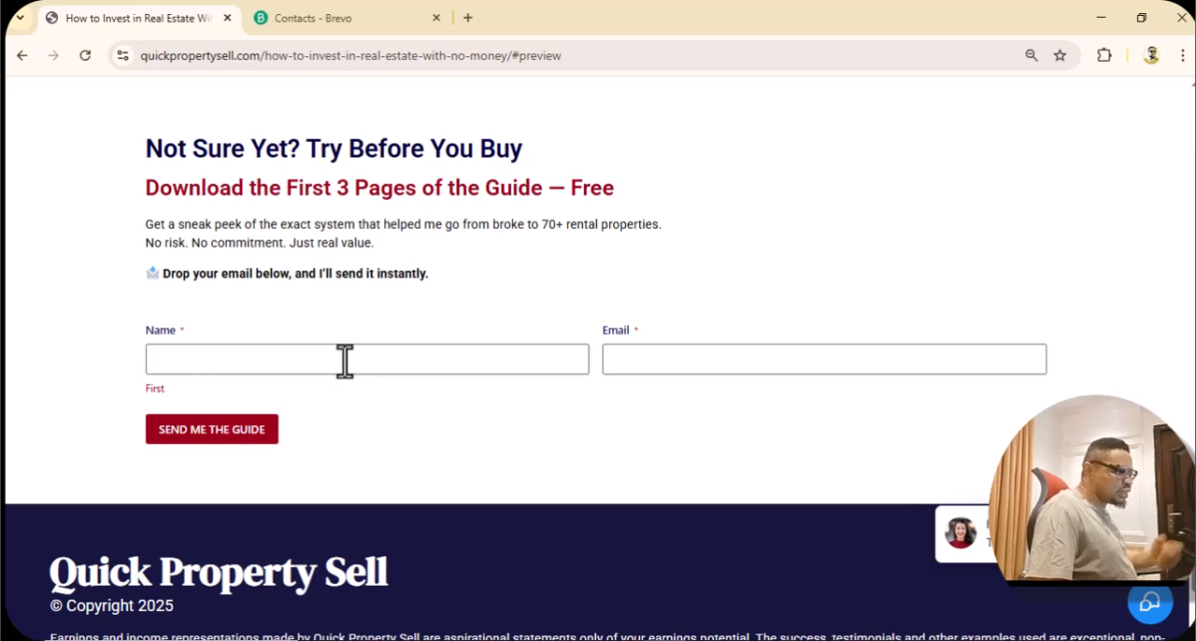
# Check the Real Estate Investing Course contacts in Brevo against the landing page's free guide form.
pyautogui.click(335, 23)
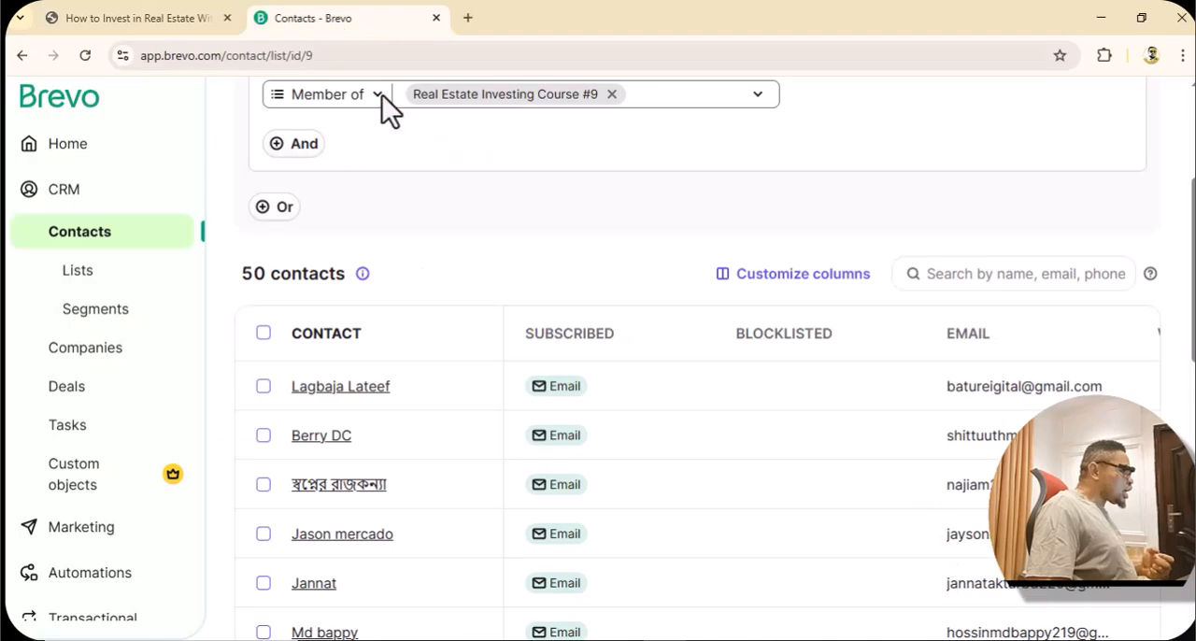
pyautogui.scroll(3, 481, 305)
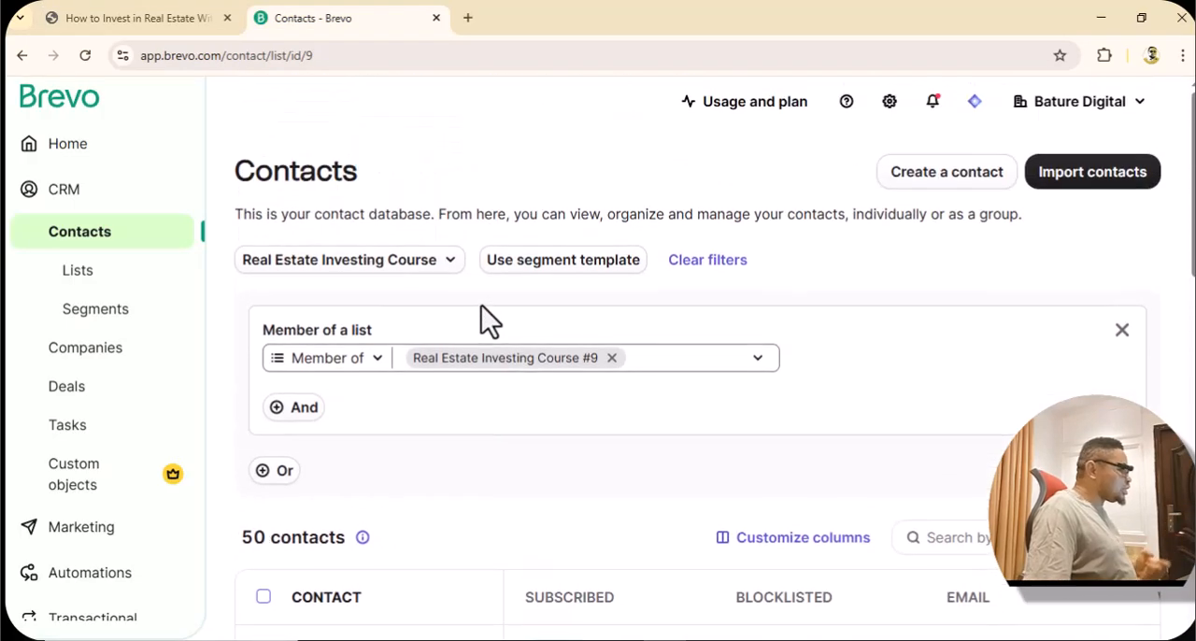
pyautogui.scroll(-2, 481, 305)
pyautogui.scroll(-3, 481, 306)
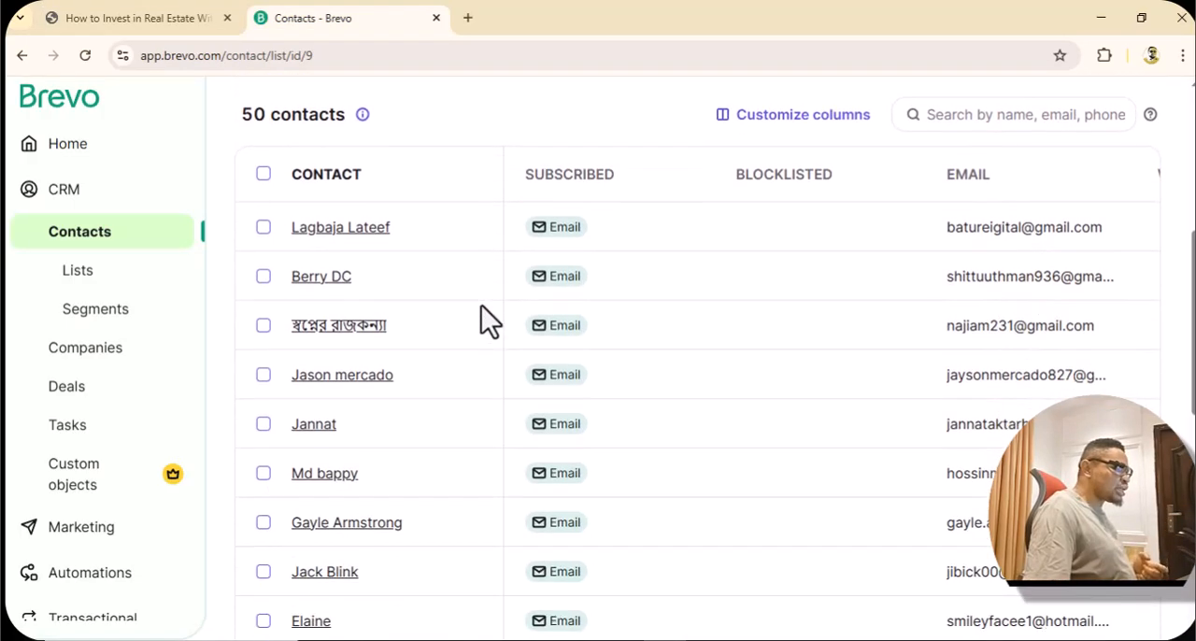
pyautogui.scroll(3, 481, 306)
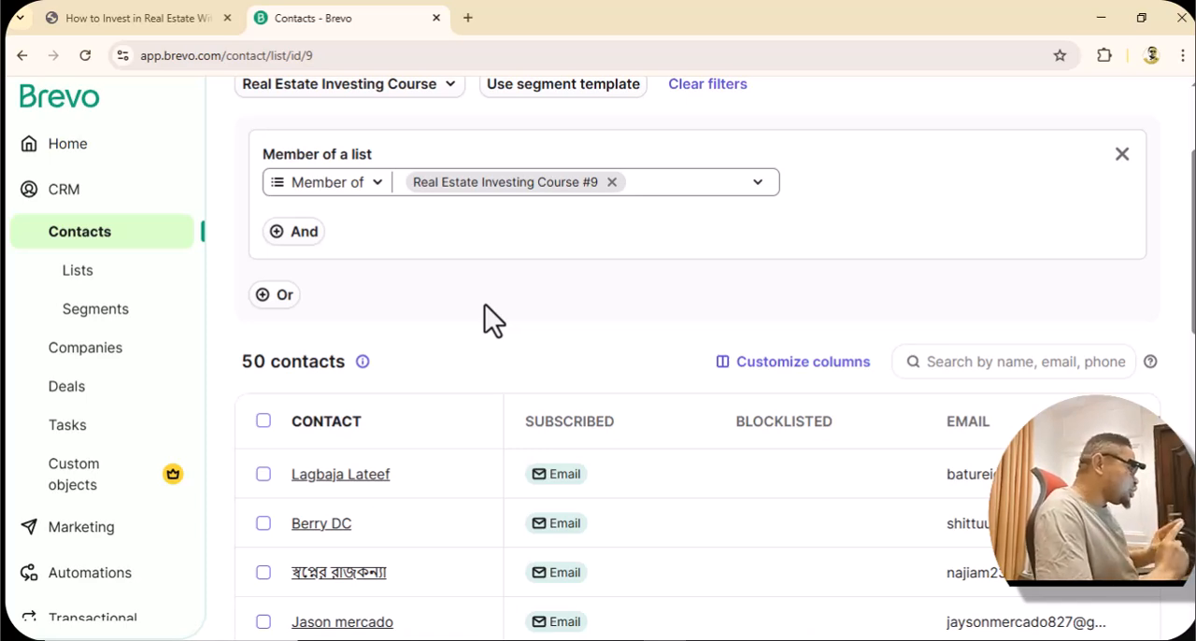
pyautogui.click(134, 22)
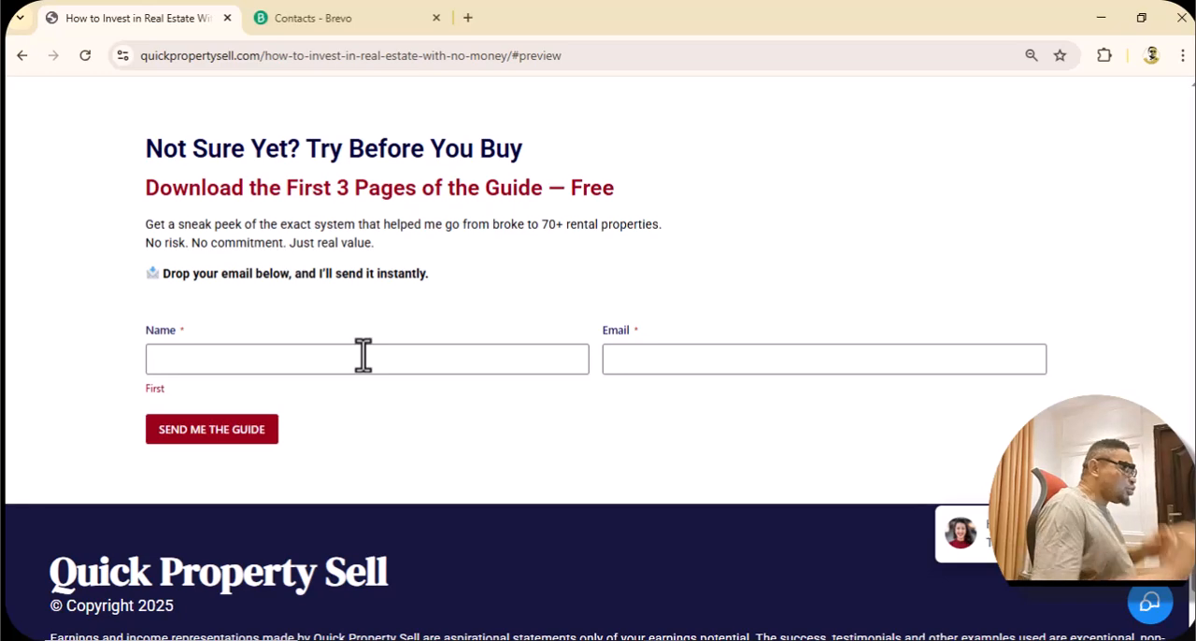
pyautogui.click(342, 21)
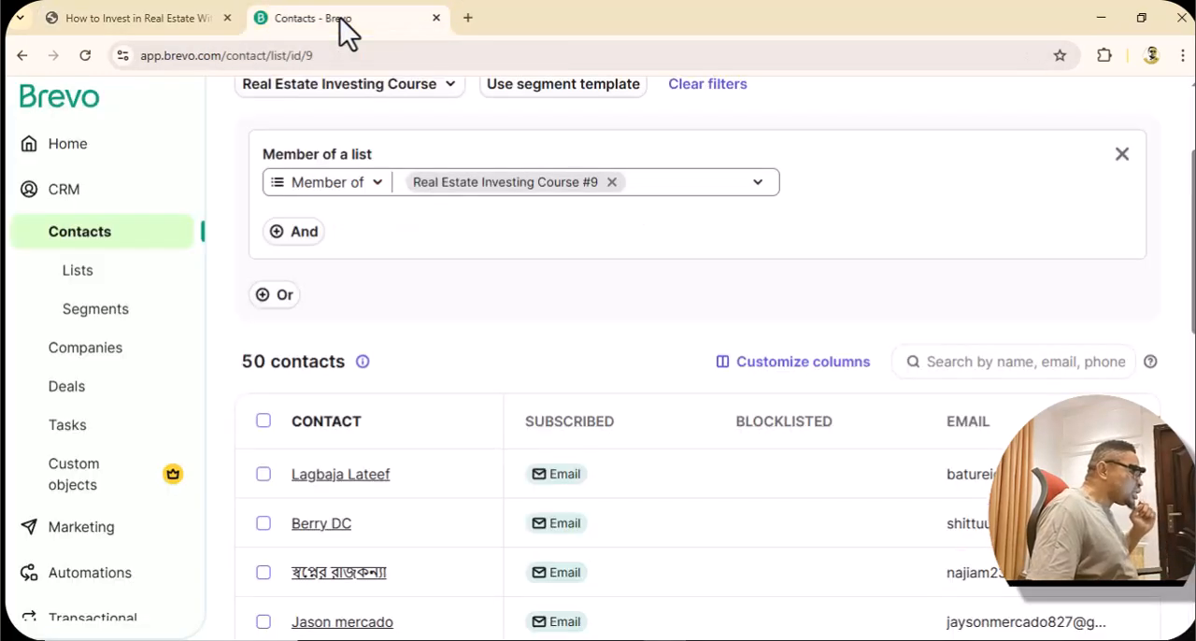
# Return to the landing page, review its guide offers, and follow the Download First 3 Pages Free link to the sign-up form.
pyautogui.click(118, 20)
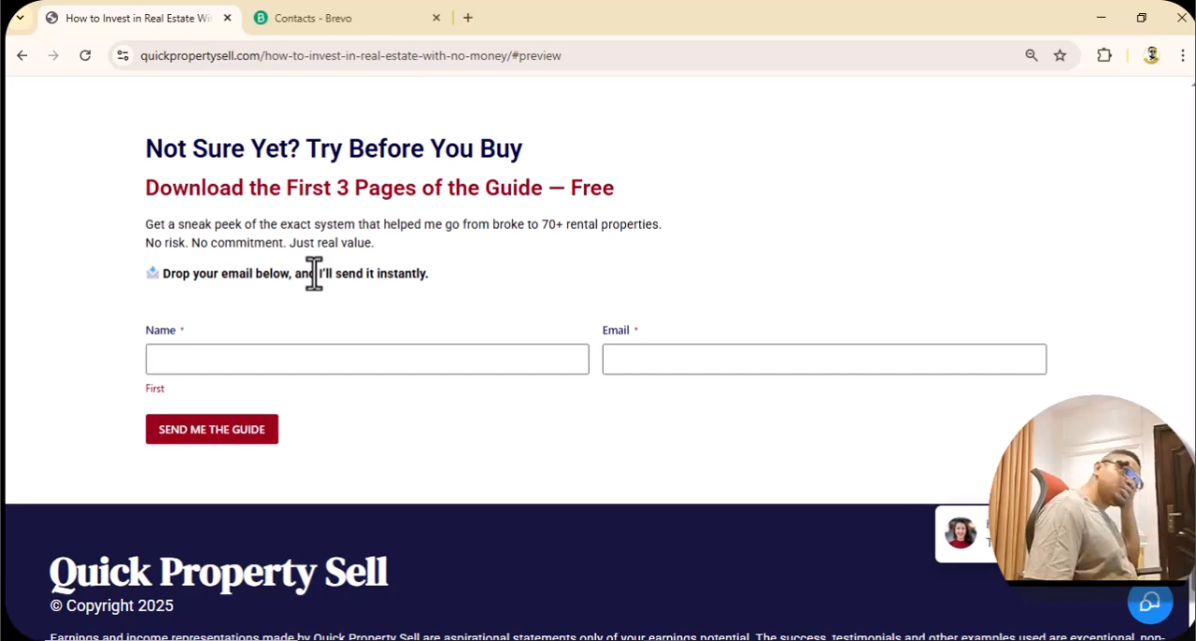
pyautogui.scroll(4, 334, 329)
pyautogui.scroll(-3, 333, 327)
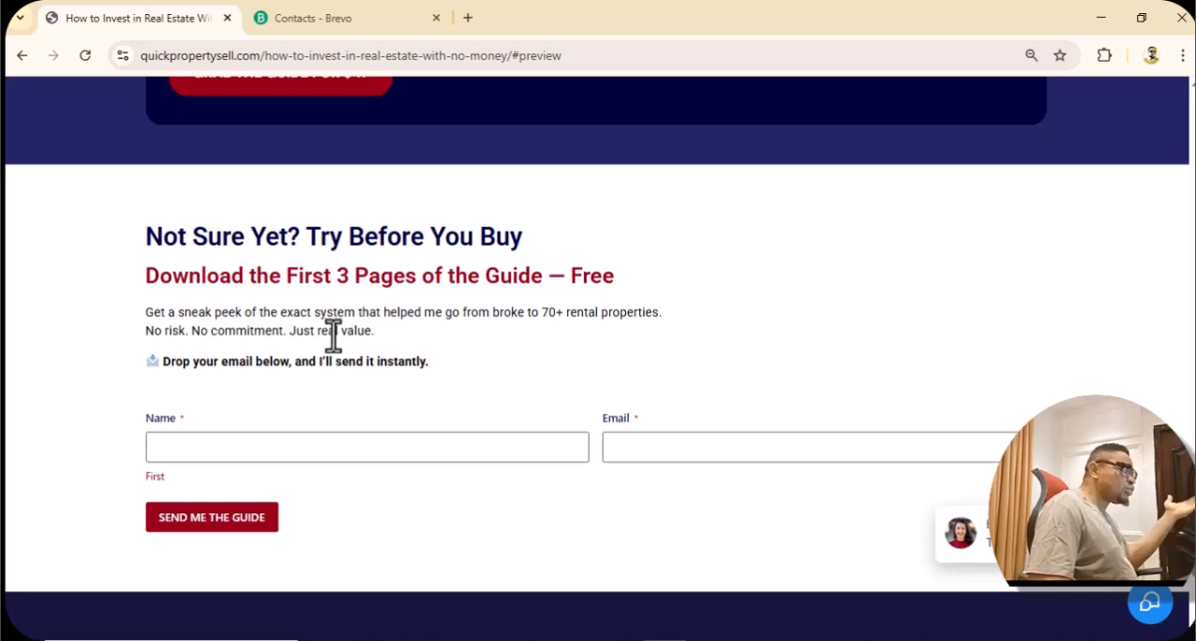
pyautogui.scroll(4, 334, 374)
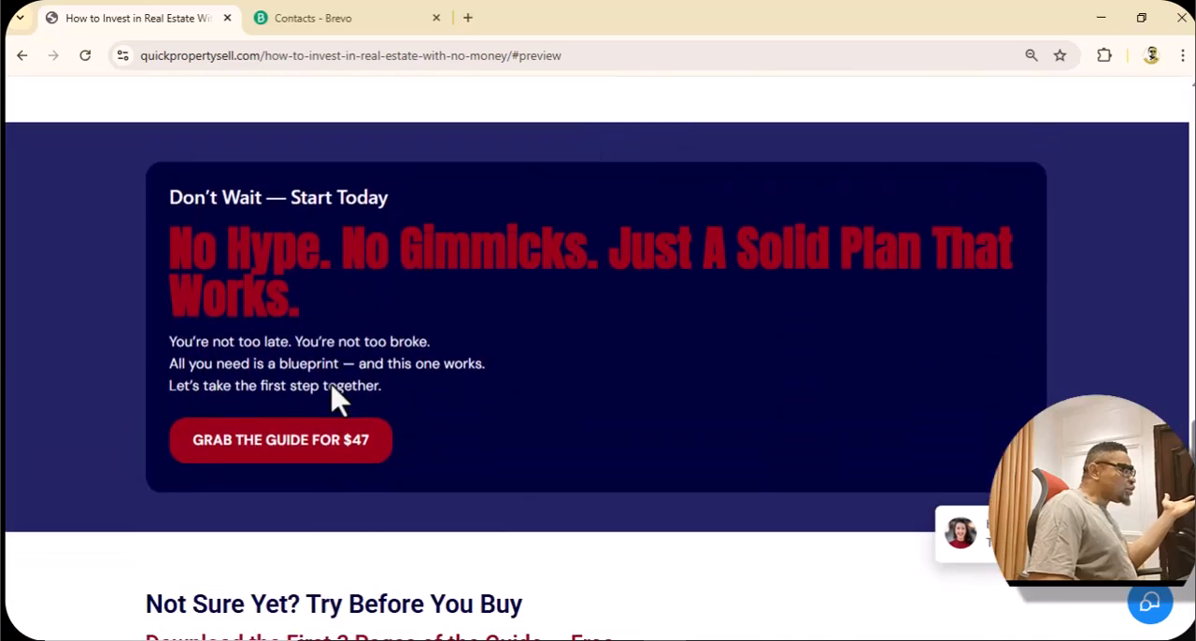
pyautogui.scroll(10, 332, 386)
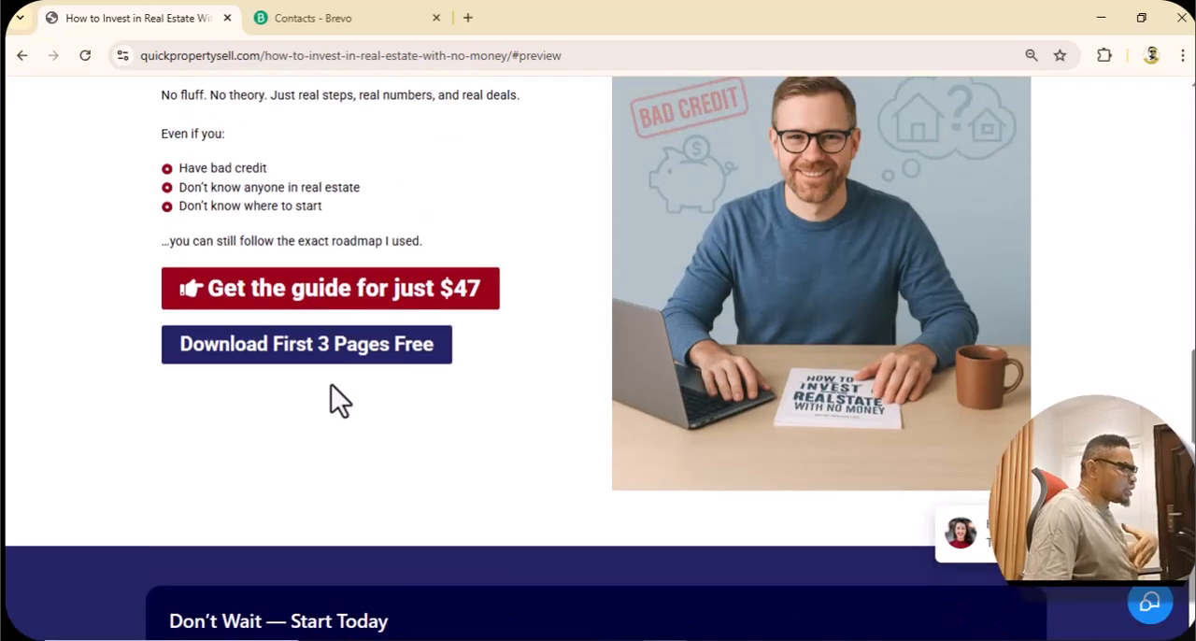
pyautogui.scroll(2, 331, 386)
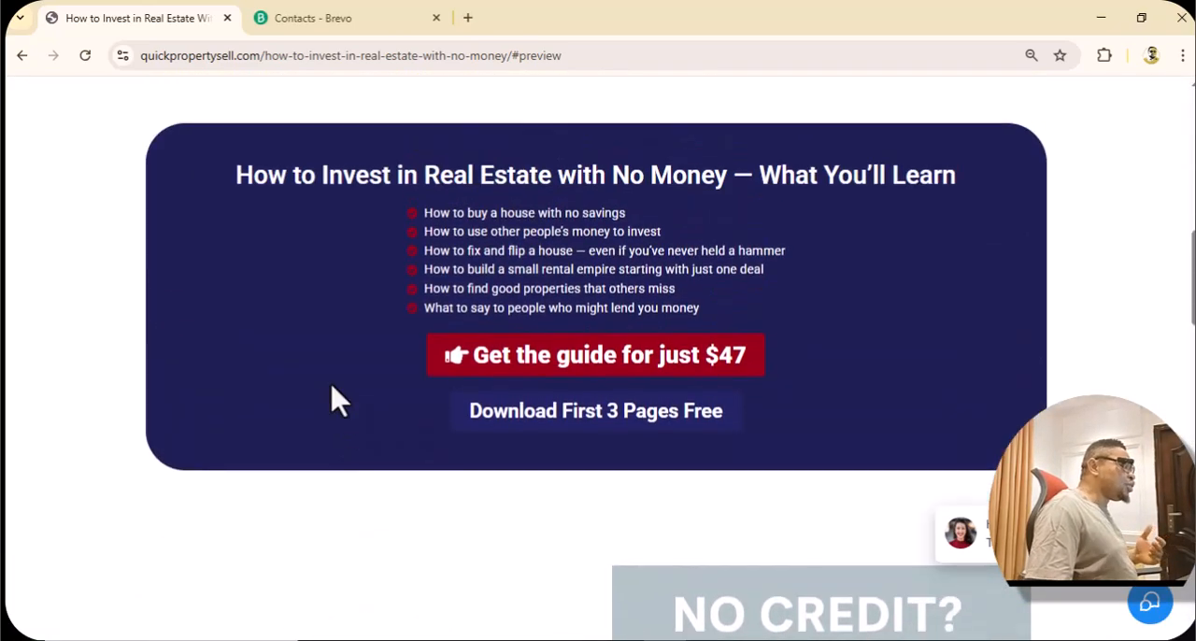
pyautogui.scroll(-3, 330, 386)
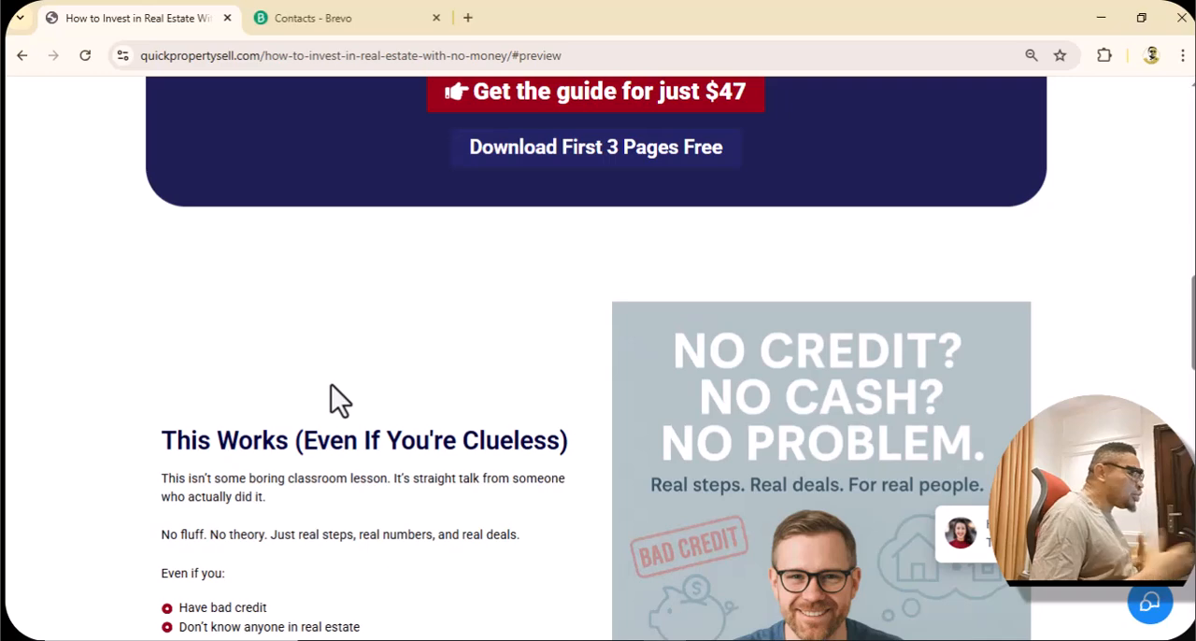
pyautogui.scroll(1, 364, 378)
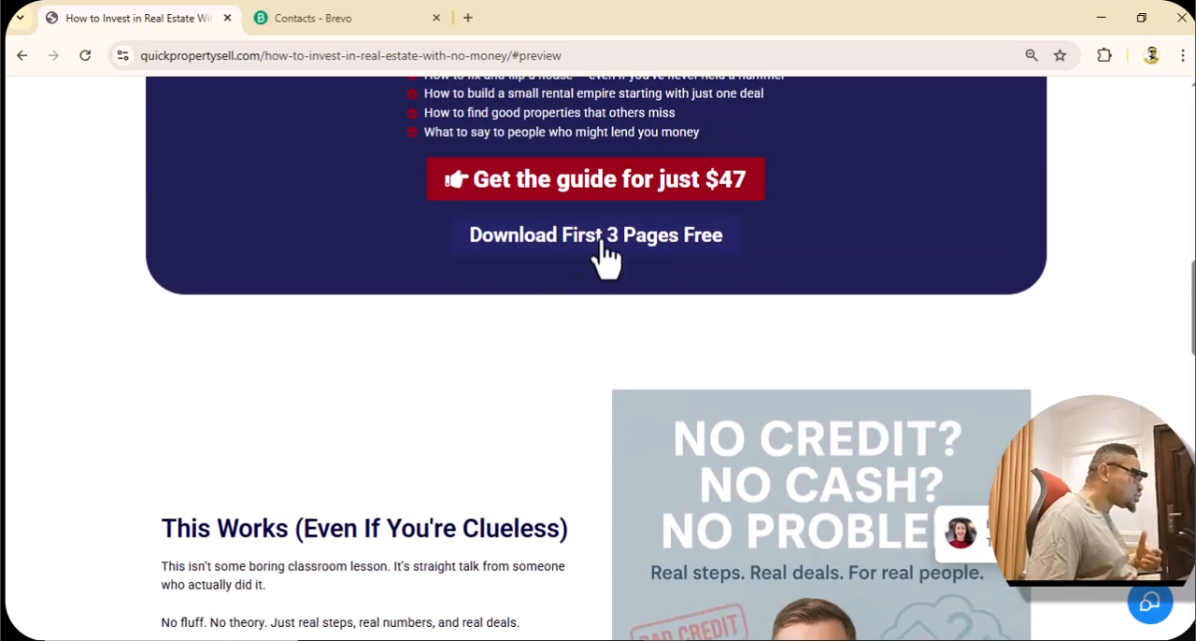
pyautogui.click(602, 241)
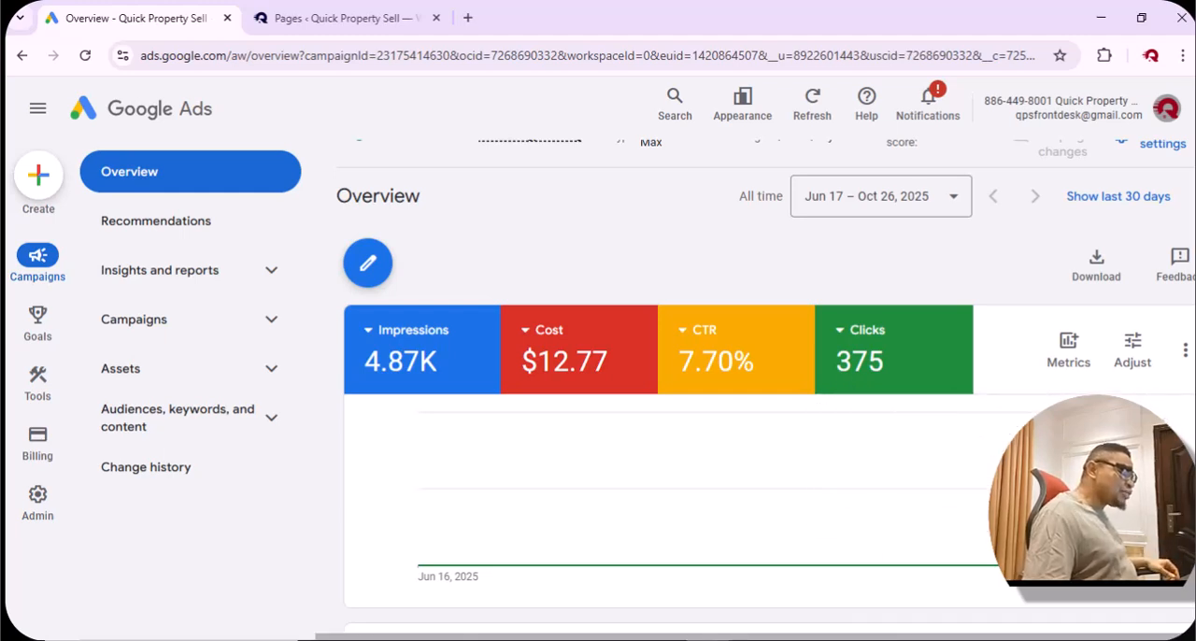
# Switch from Google Ads to the landing page and review its paid guide and free download offers.
pyautogui.click(667, 640)
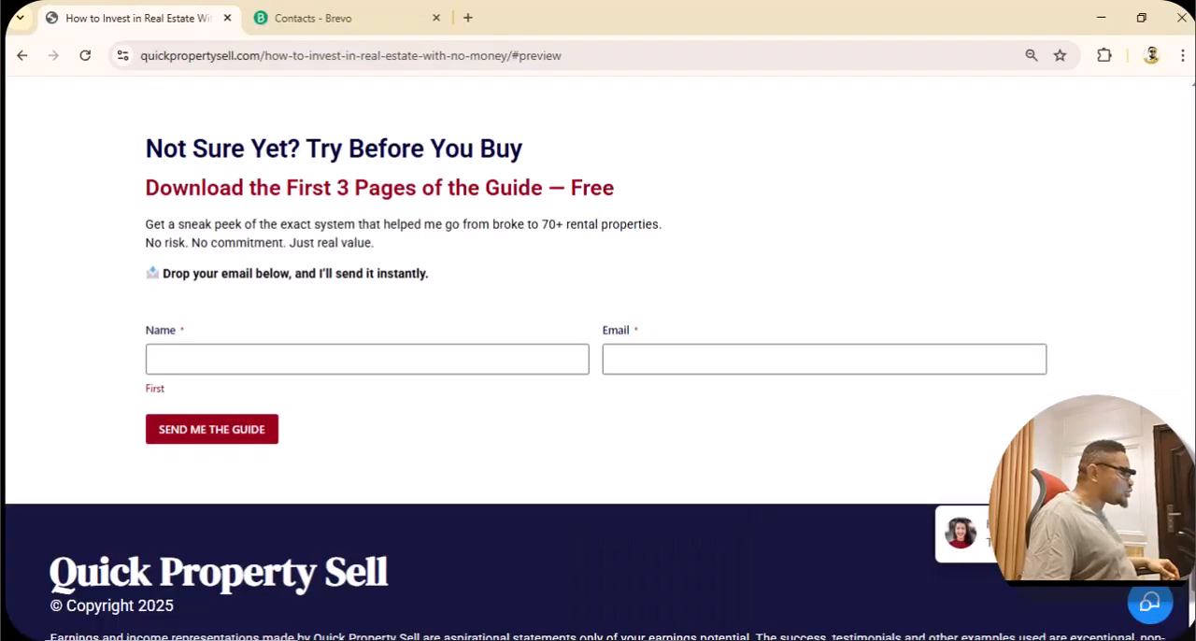
pyautogui.scroll(15, 681, 513)
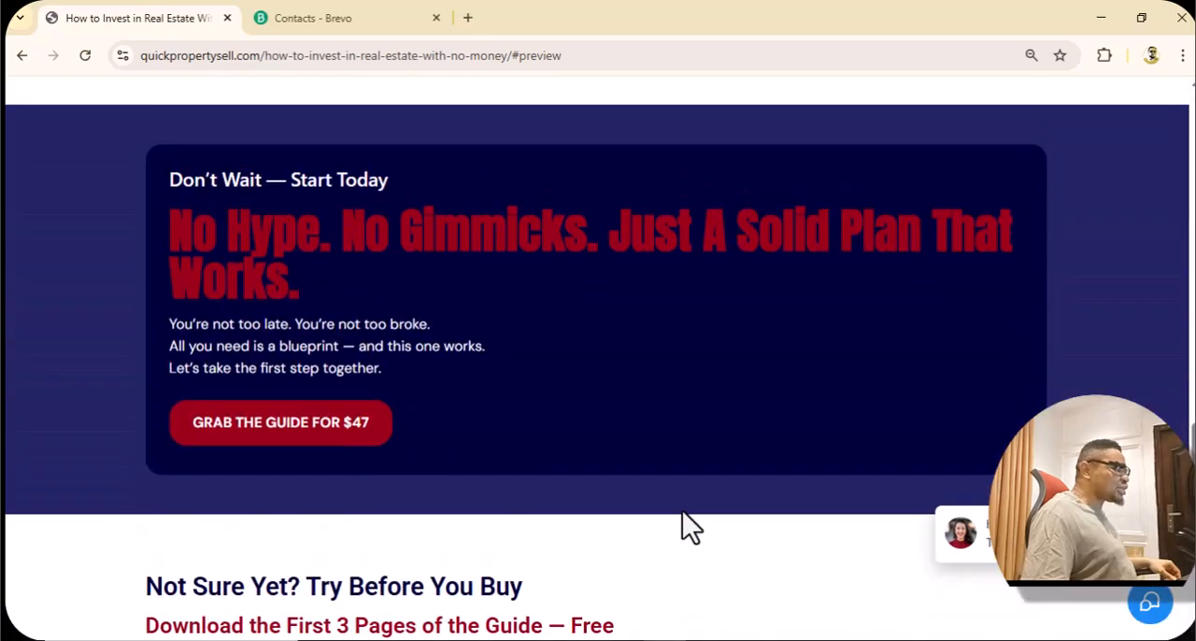
pyautogui.scroll(10, 692, 520)
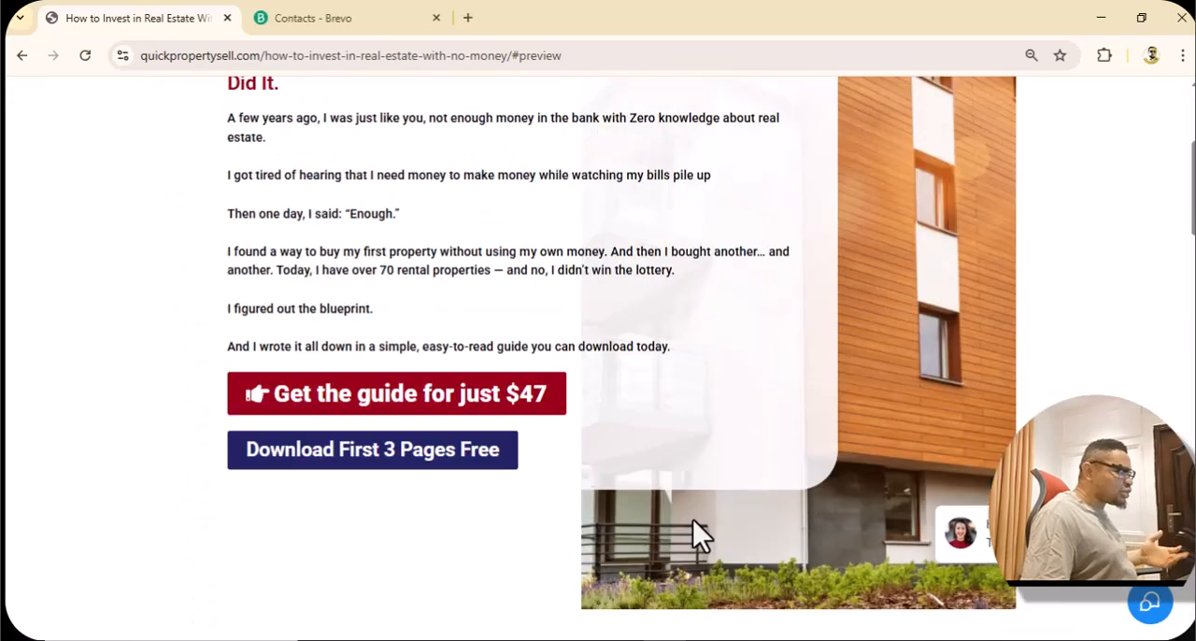
pyautogui.scroll(-4, 695, 519)
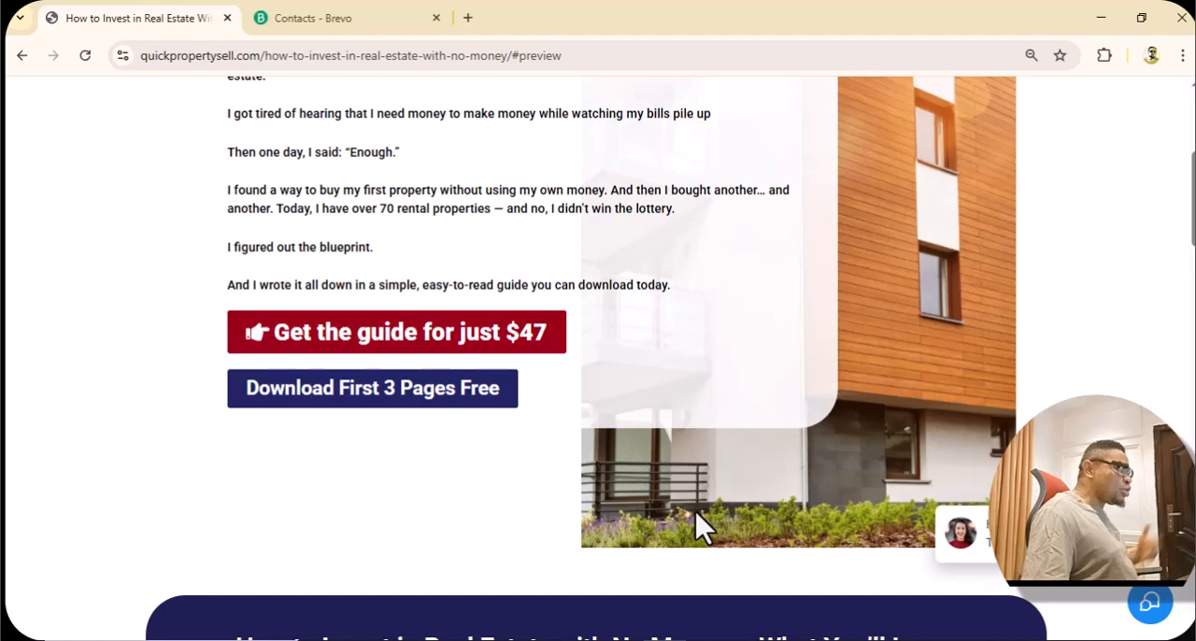
pyautogui.scroll(-15, 695, 511)
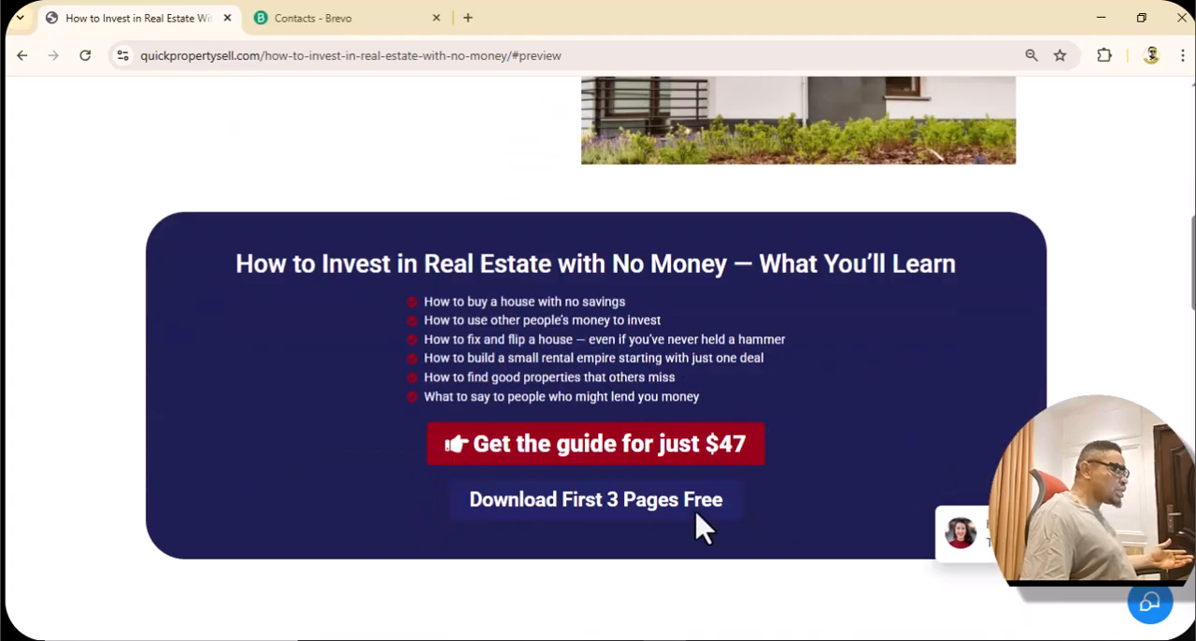
pyautogui.scroll(-4, 695, 510)
pyautogui.scroll(2, 695, 510)
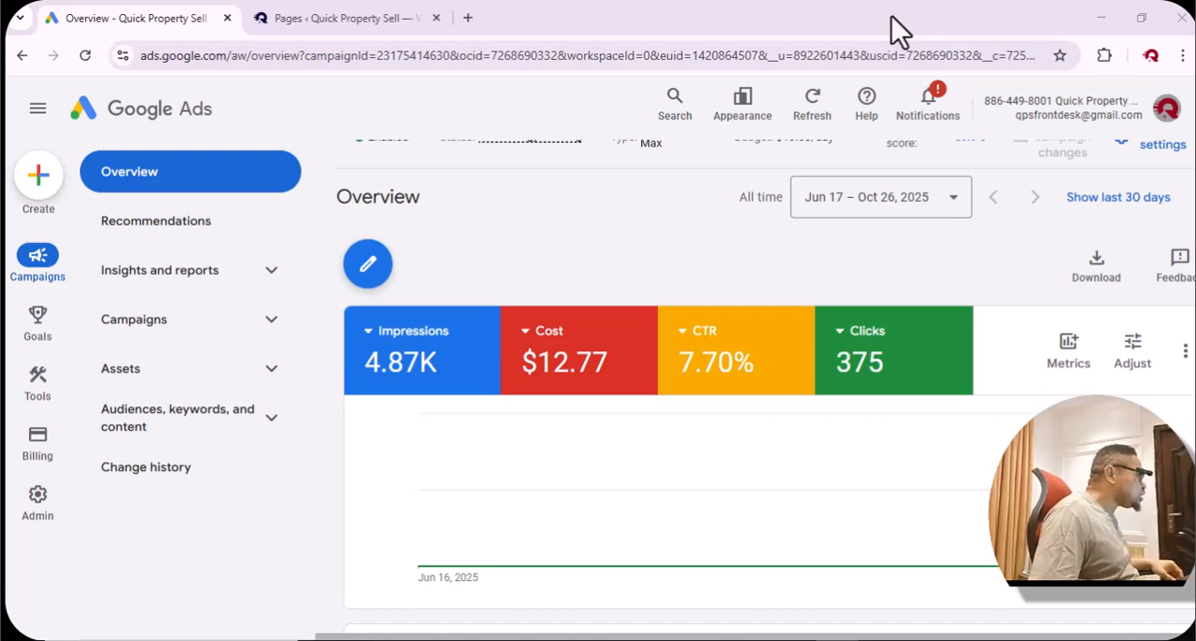
# Switch to the Quick Property Sell WordPress admin and open the WooCommerce orders list.
pyautogui.click(346, 18)
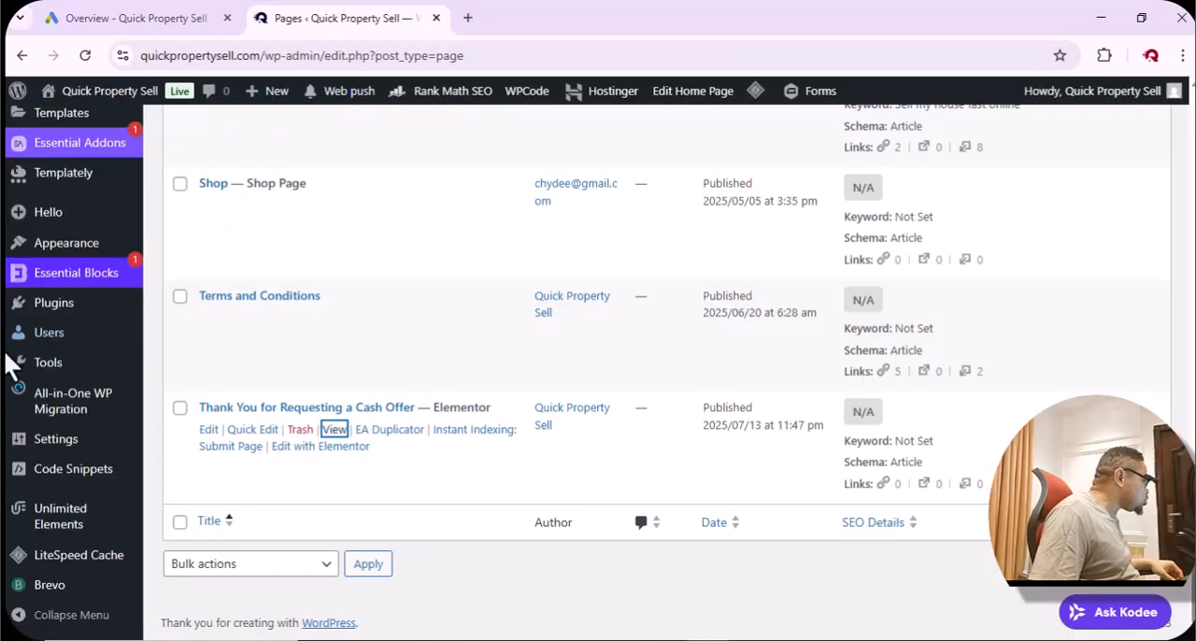
pyautogui.scroll(4, 47, 374)
pyautogui.moveTo(80, 291)
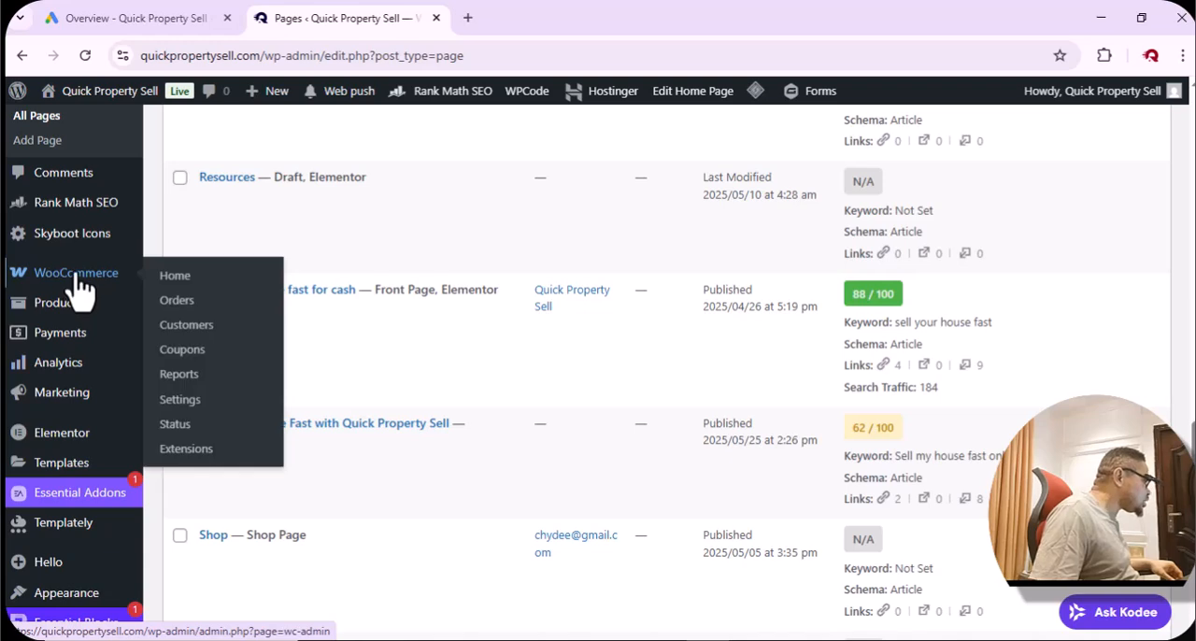
pyautogui.click(177, 301)
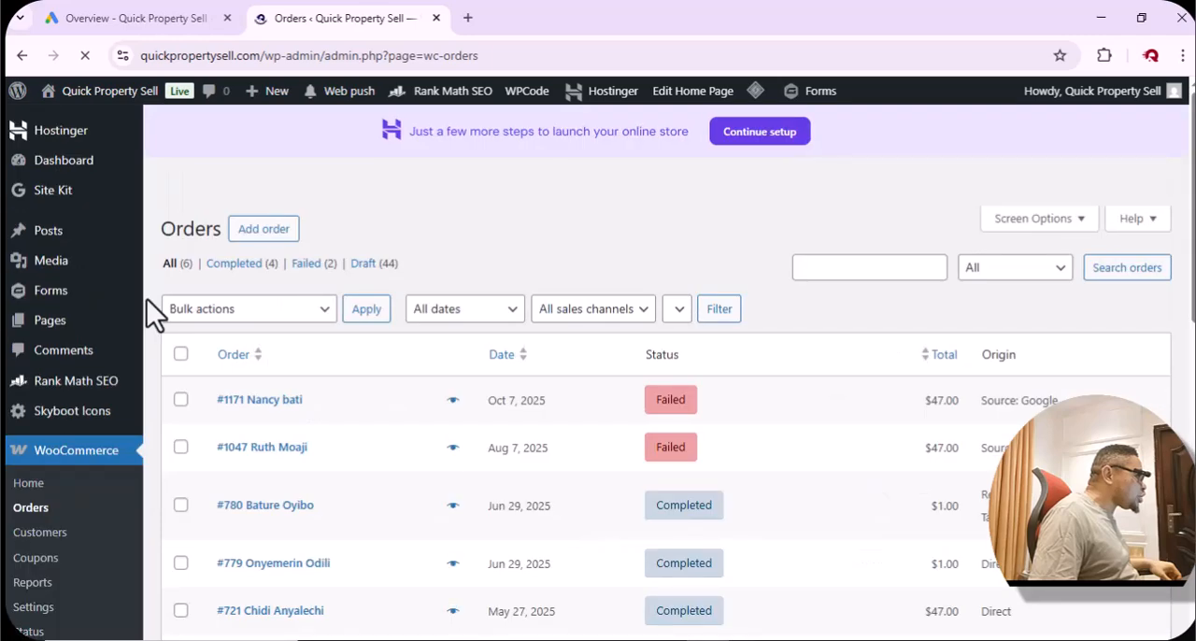
# Examine the statuses, totals and origins of the WooCommerce orders.
pyautogui.scroll(-3, 459, 351)
pyautogui.scroll(2, 462, 341)
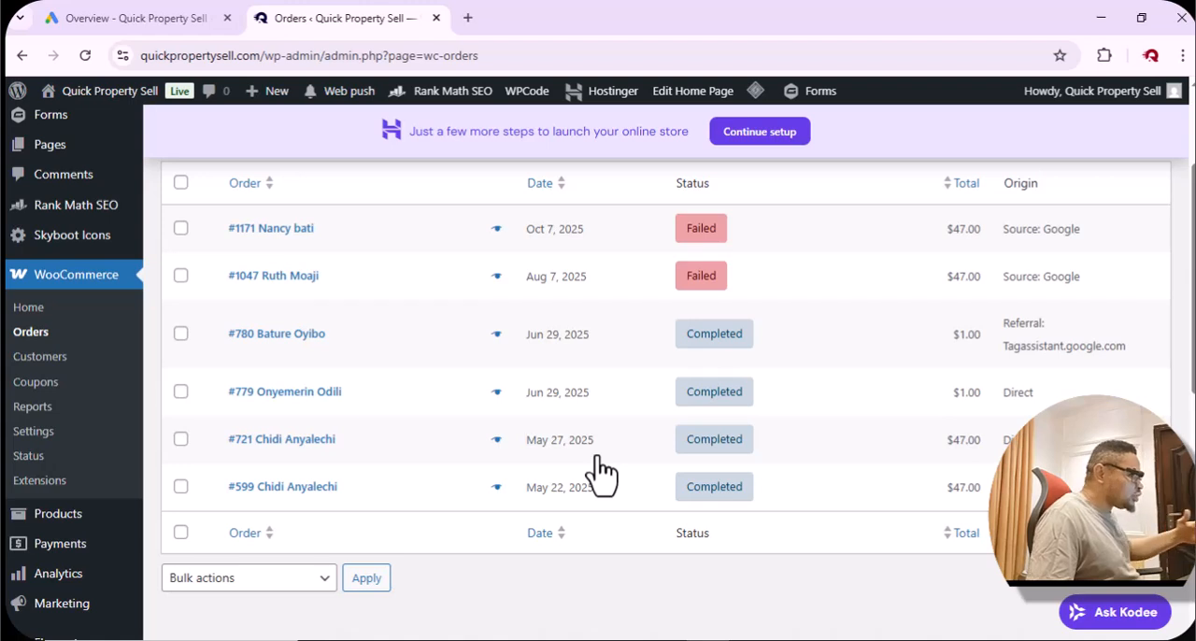
pyautogui.scroll(2, 598, 472)
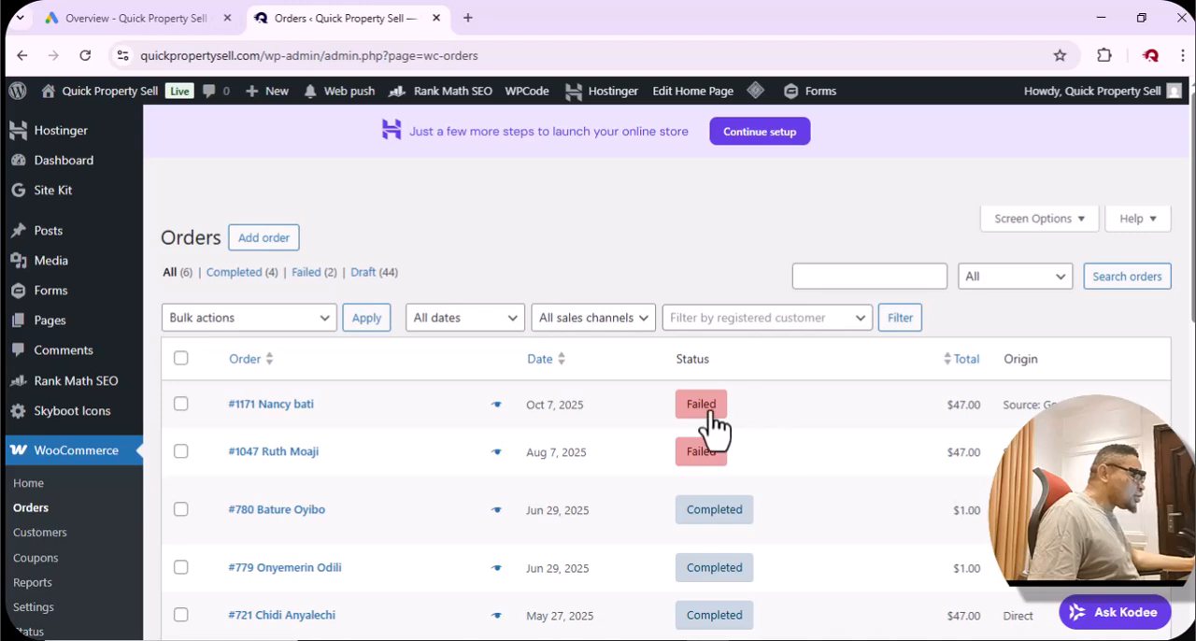
pyautogui.scroll(-3, 726, 495)
pyautogui.scroll(2, 726, 484)
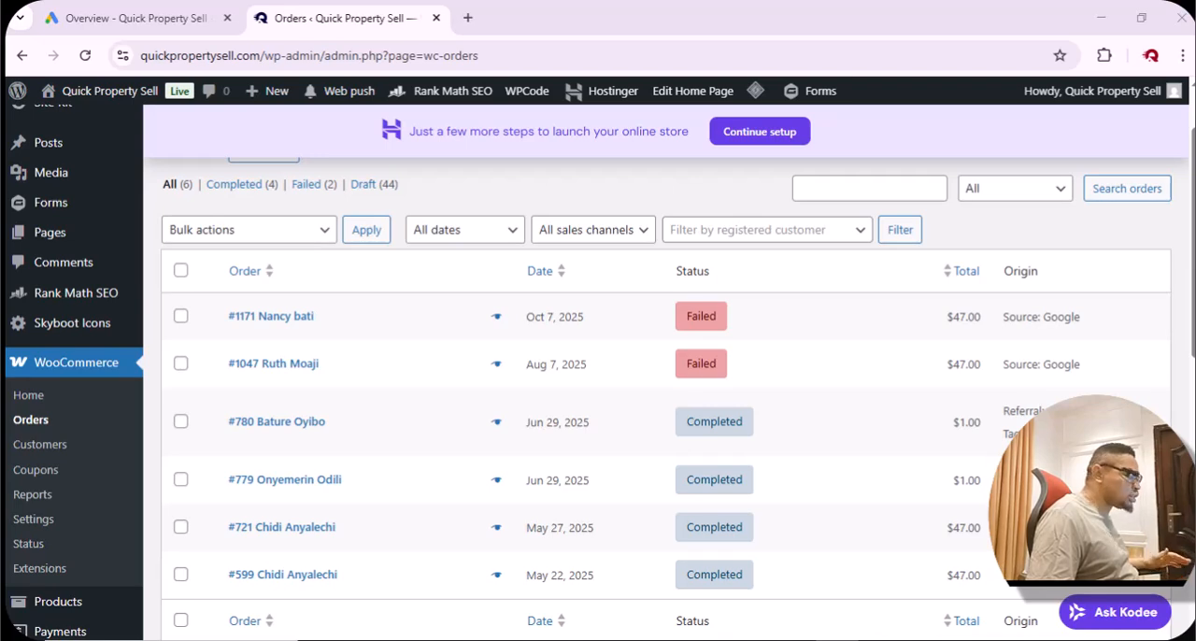
# Switch back to Google Ads and start creating a new conversion action.
pyautogui.click(146, 7)
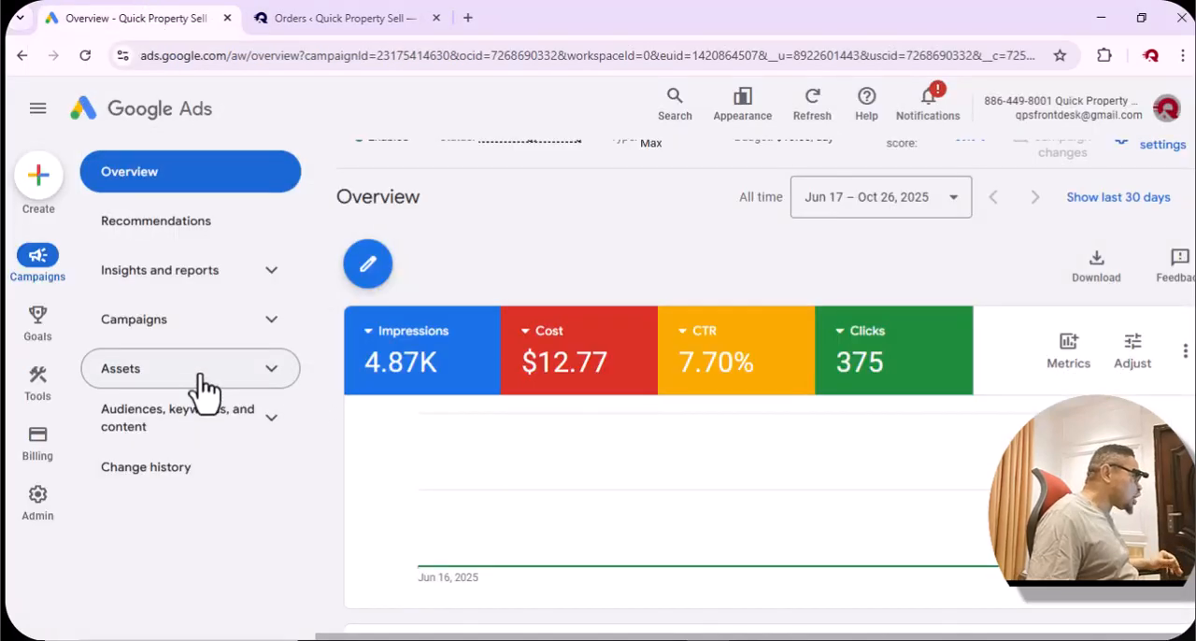
pyautogui.click(47, 183)
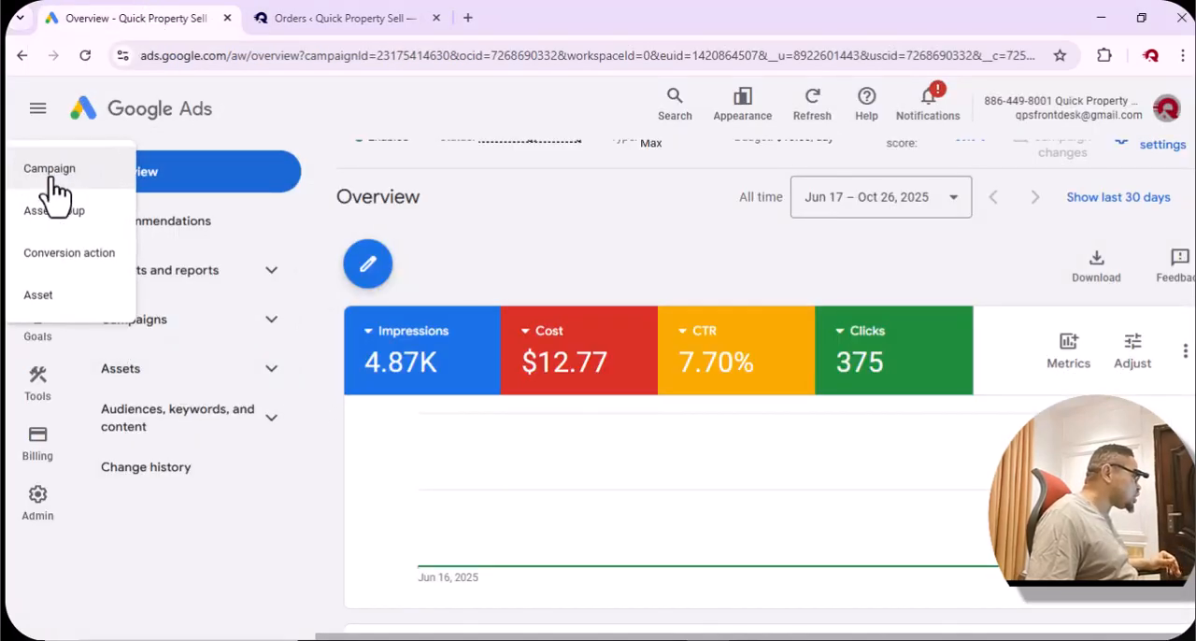
pyautogui.click(86, 266)
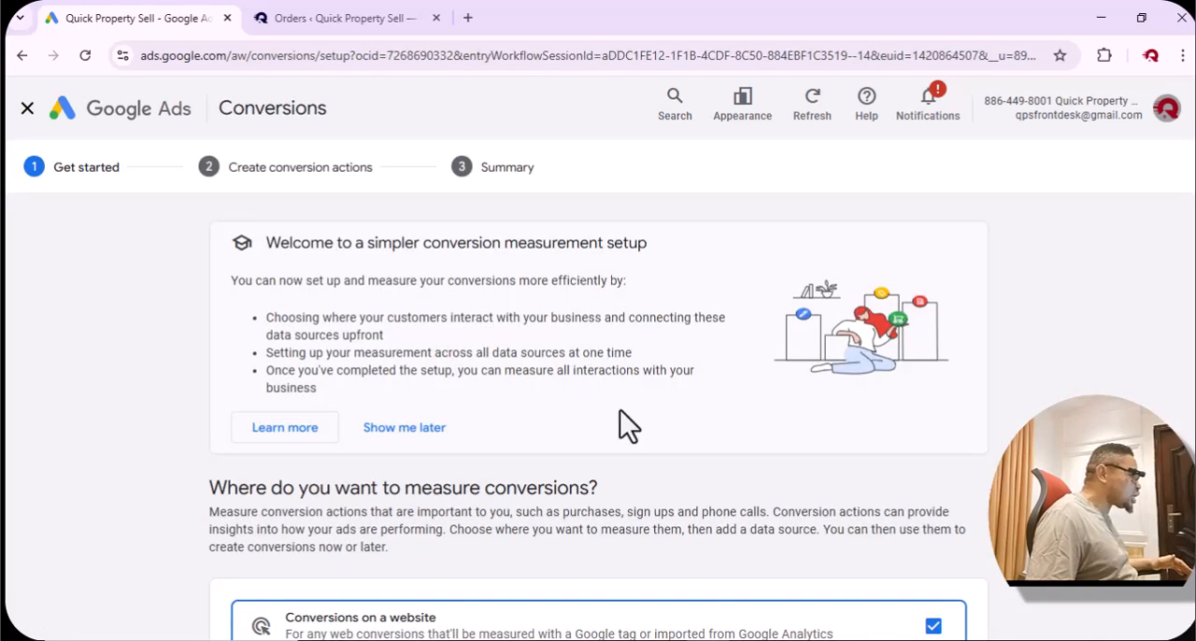
# Deselect conversions from phone calls, keep conversions on a website selected, and save to continue to the conversion actions stage.
pyautogui.scroll(-5, 620, 420)
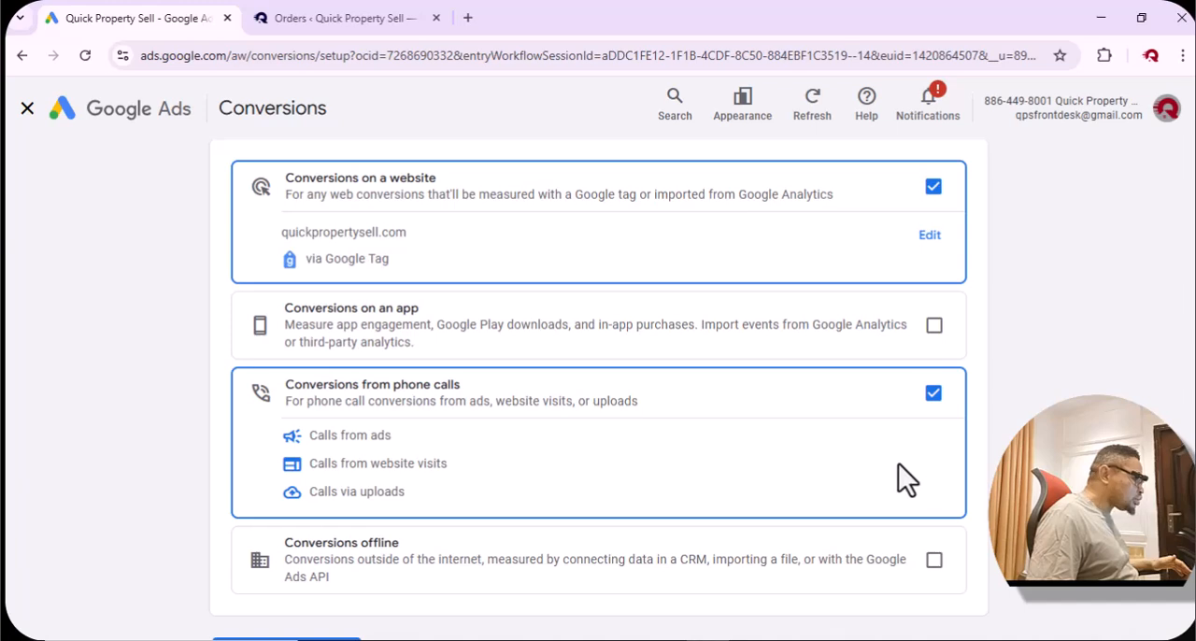
pyautogui.click(934, 394)
pyautogui.scroll(1, 772, 474)
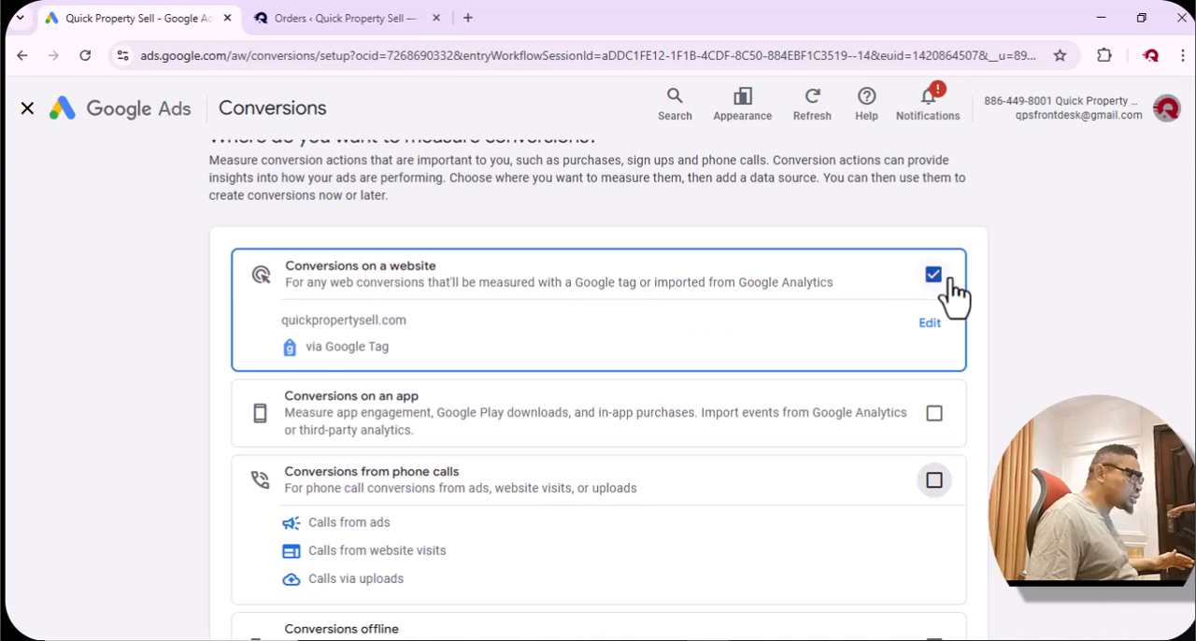
pyautogui.scroll(-2, 843, 275)
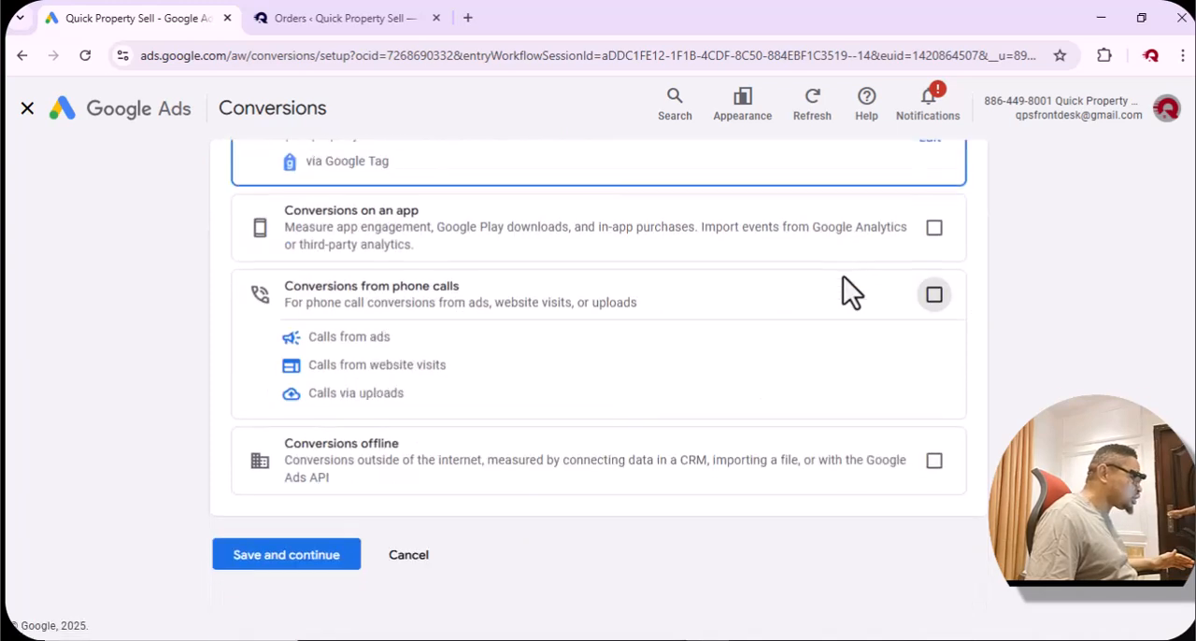
pyautogui.click(280, 558)
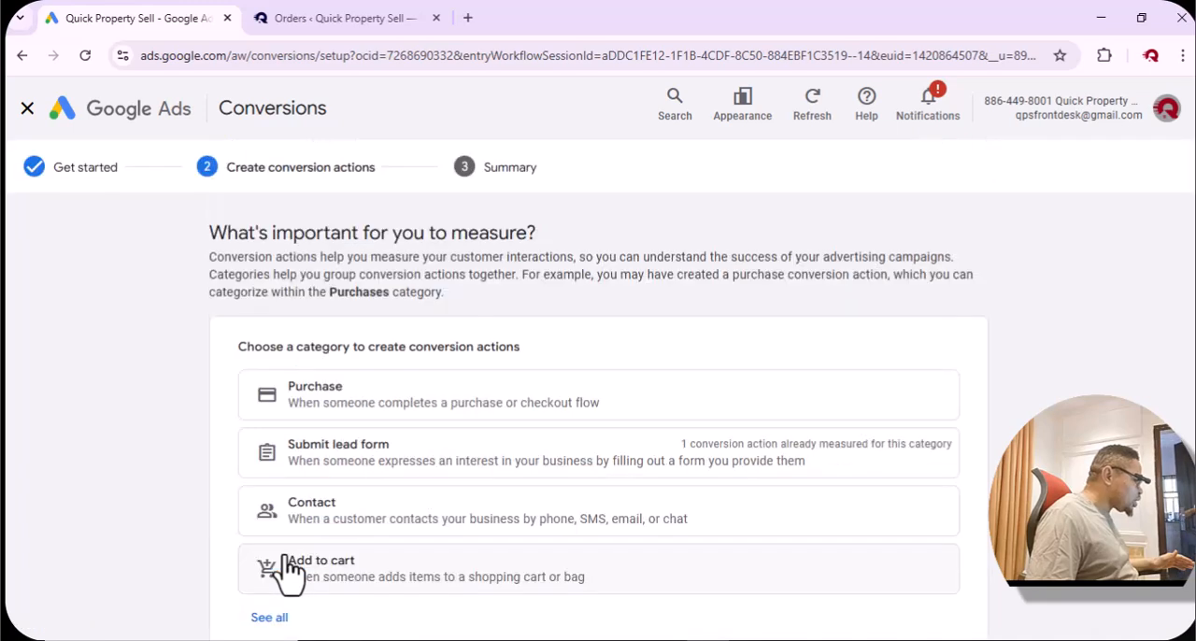
# Expand the full list of conversion categories and review the options from Purchase to Outbound click.
pyautogui.scroll(-2, 473, 476)
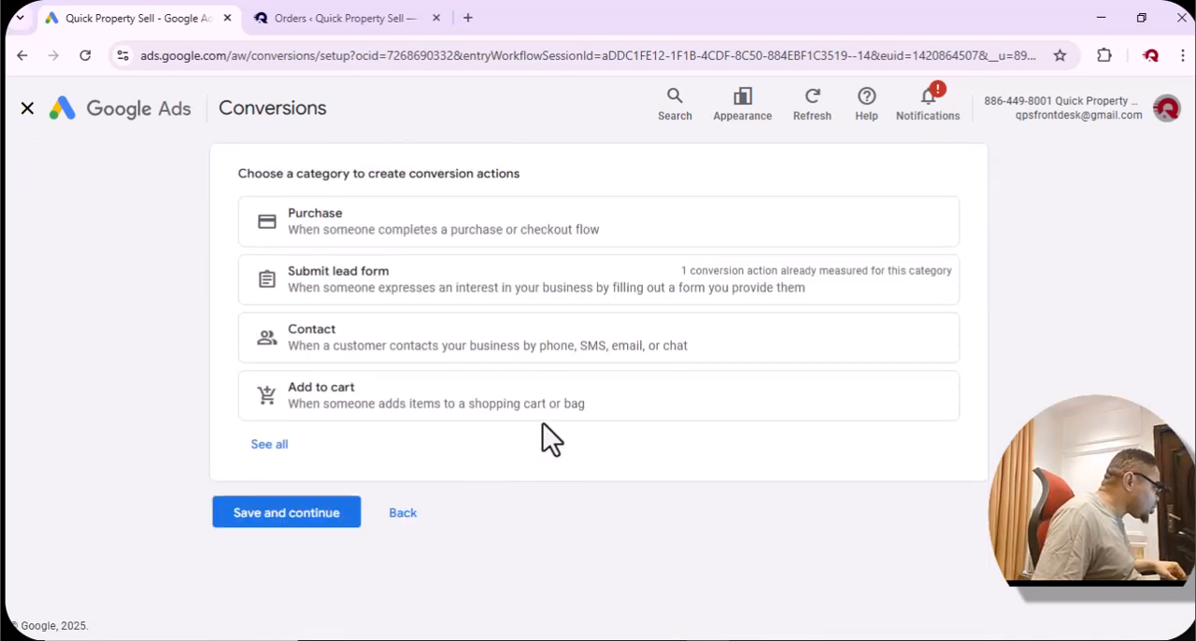
pyautogui.click(266, 446)
pyautogui.scroll(-2, 526, 455)
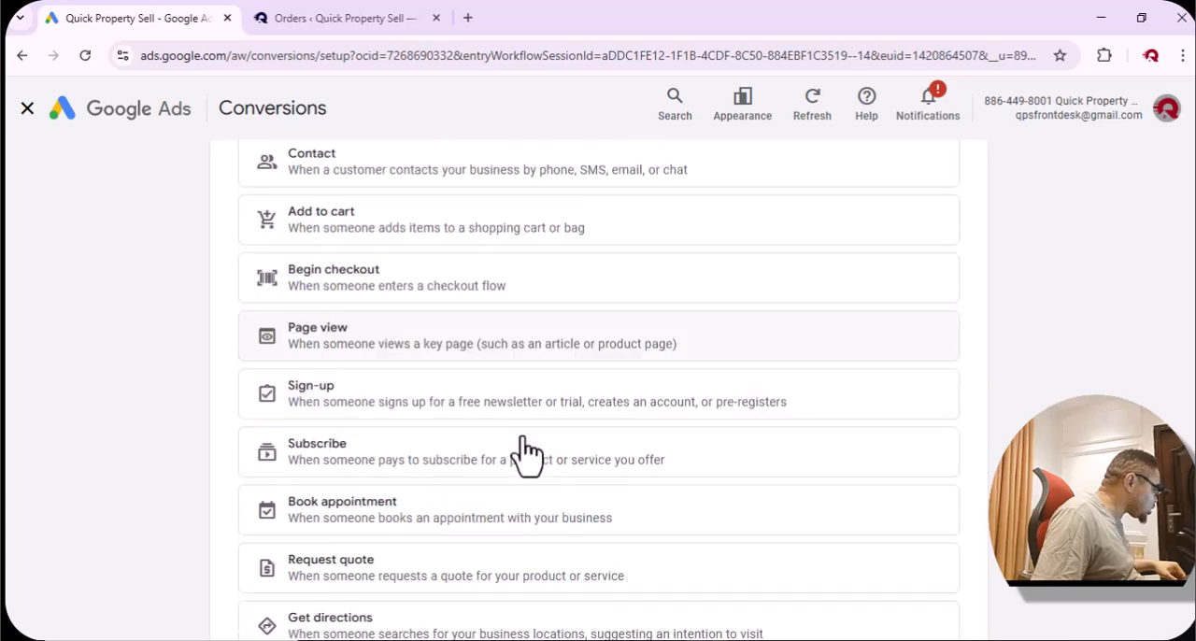
pyautogui.scroll(-2, 526, 454)
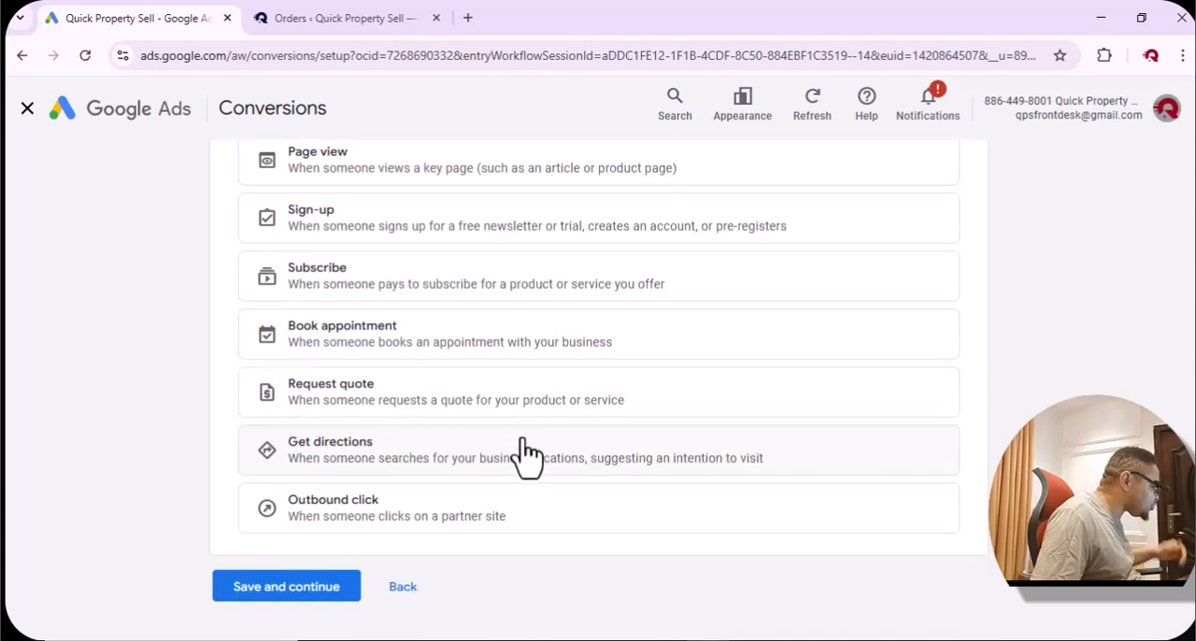
pyautogui.scroll(-1, 529, 470)
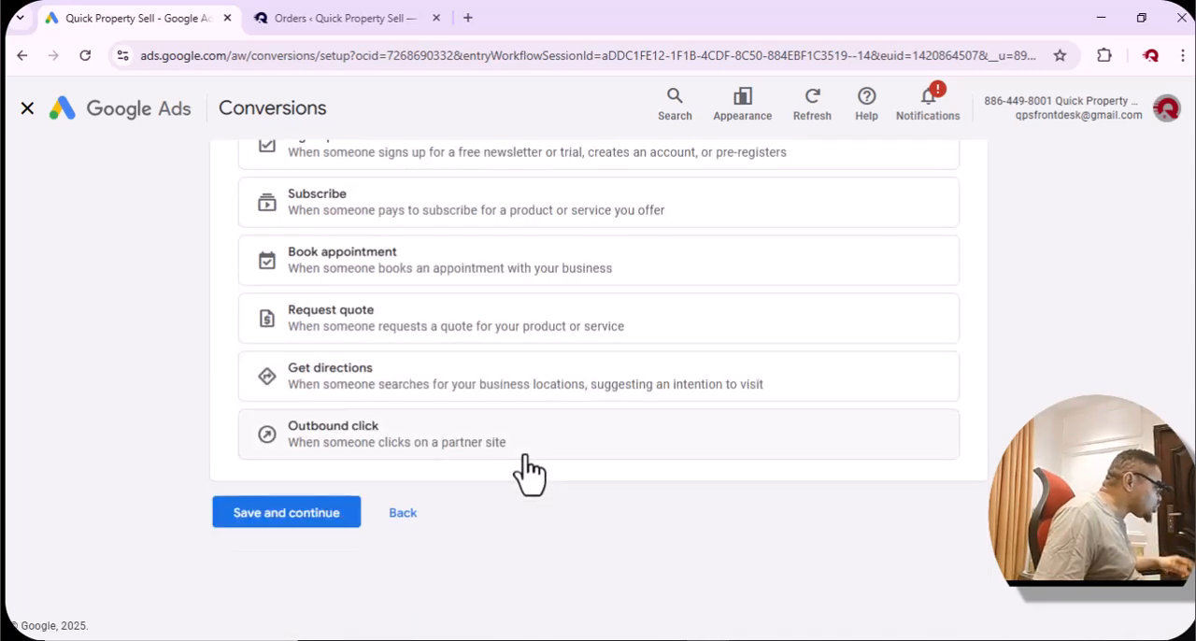
pyautogui.scroll(1, 528, 472)
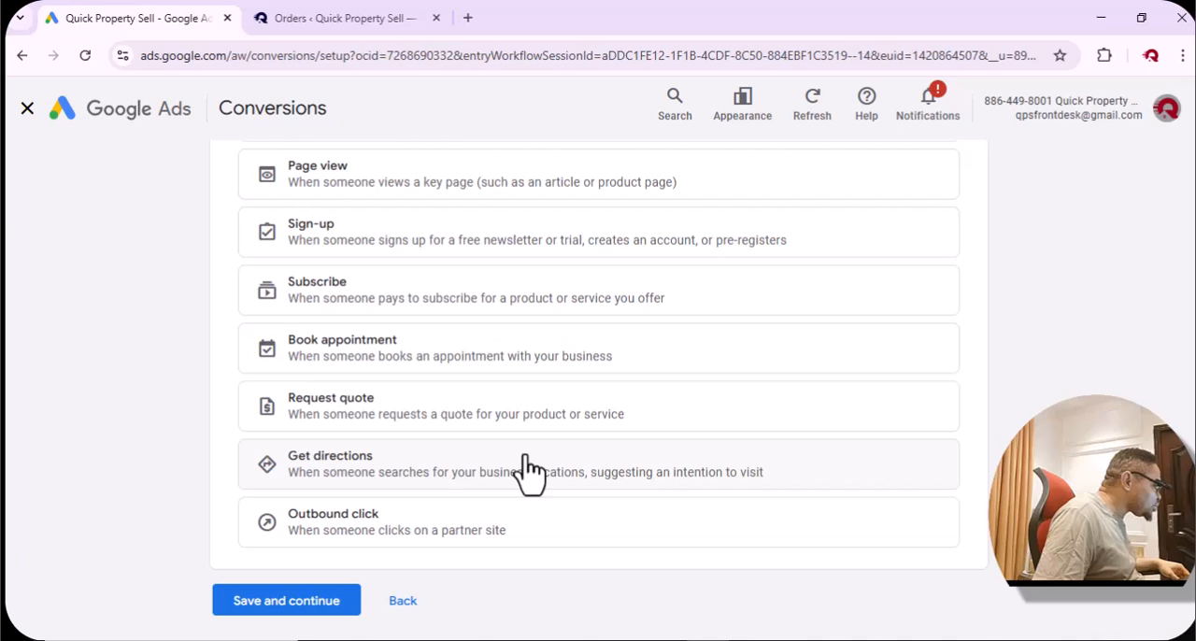
pyautogui.scroll(4, 528, 472)
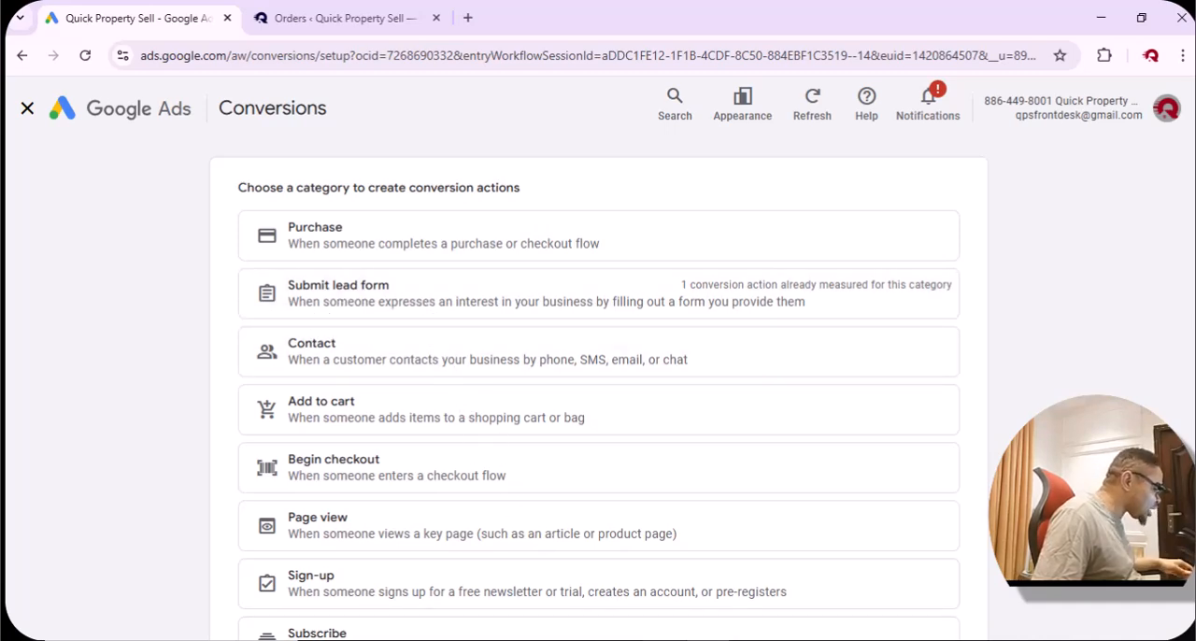
# Switch to the real estate landing page and jump to the form for downloading the first 3 pages free.
pyautogui.click(666, 640)
pyautogui.scroll(-7, 633, 440)
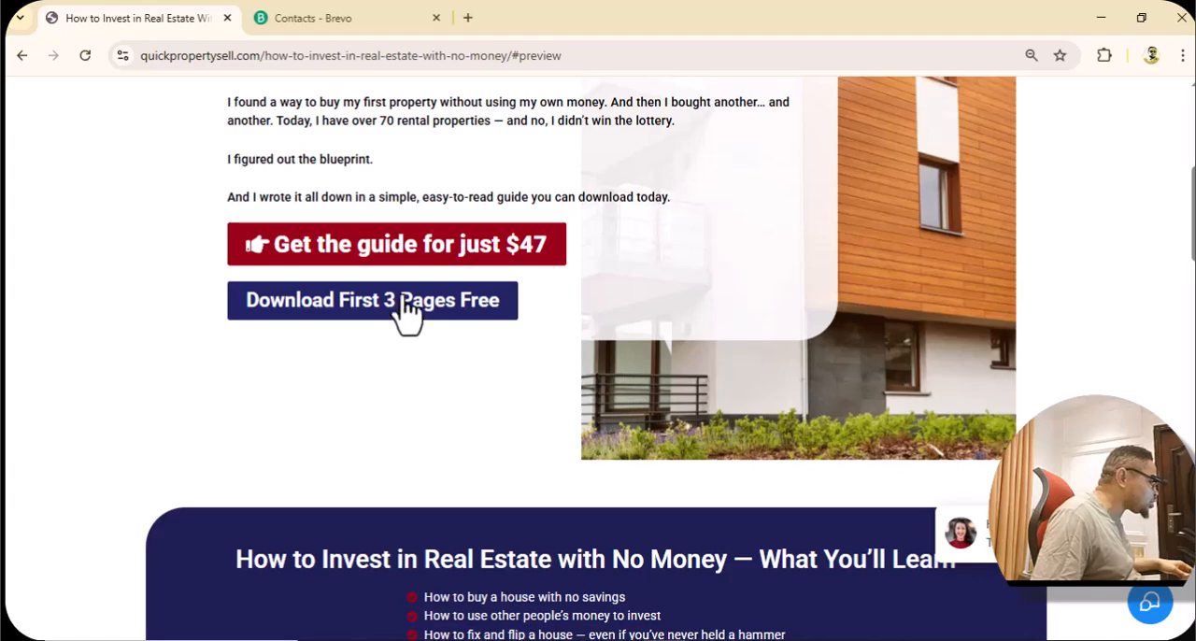
pyautogui.scroll(-5, 405, 312)
pyautogui.click(406, 312)
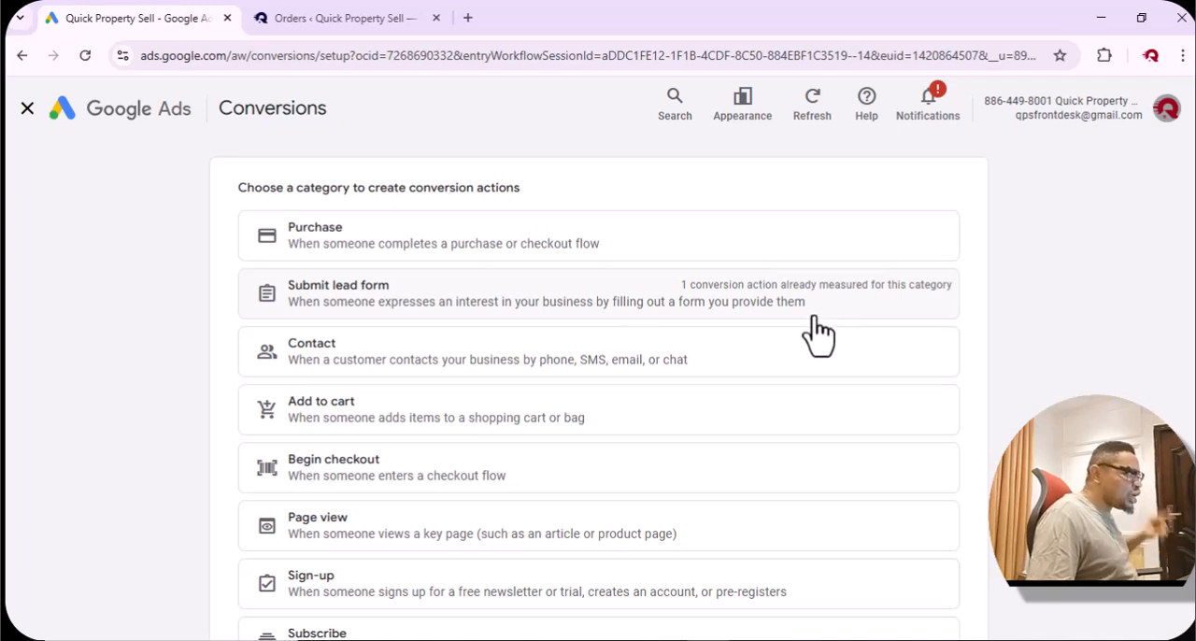
# Choose the Submit lead form category in Google Ads and measure it by the URL where the conversion is completed.
pyautogui.click(549, 318)
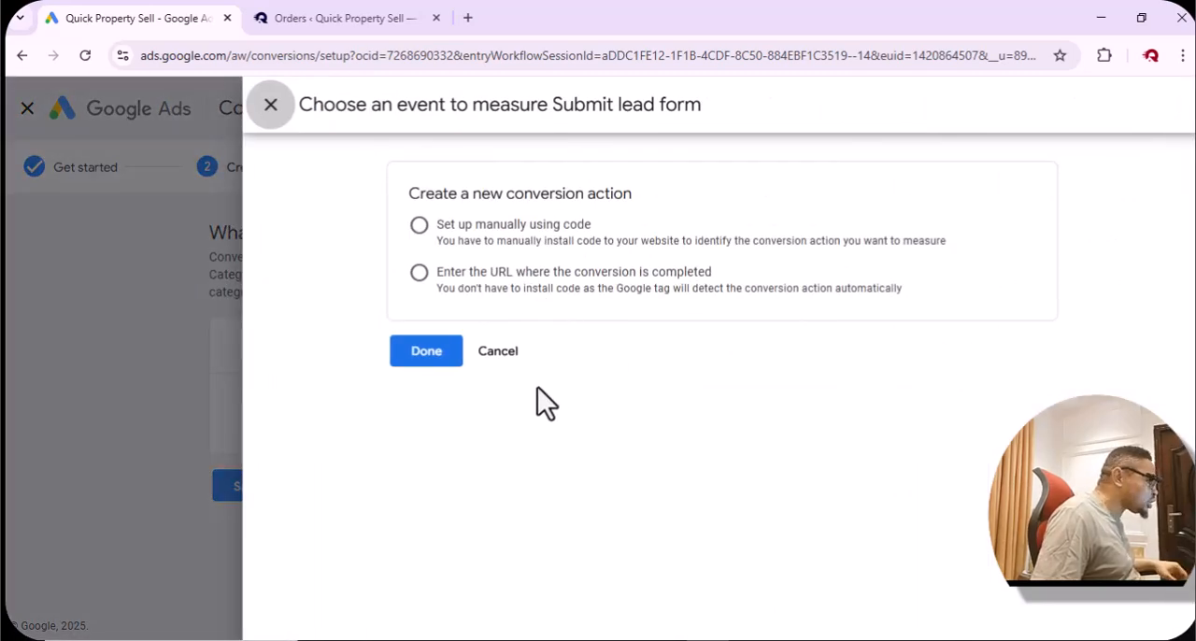
pyautogui.click(418, 275)
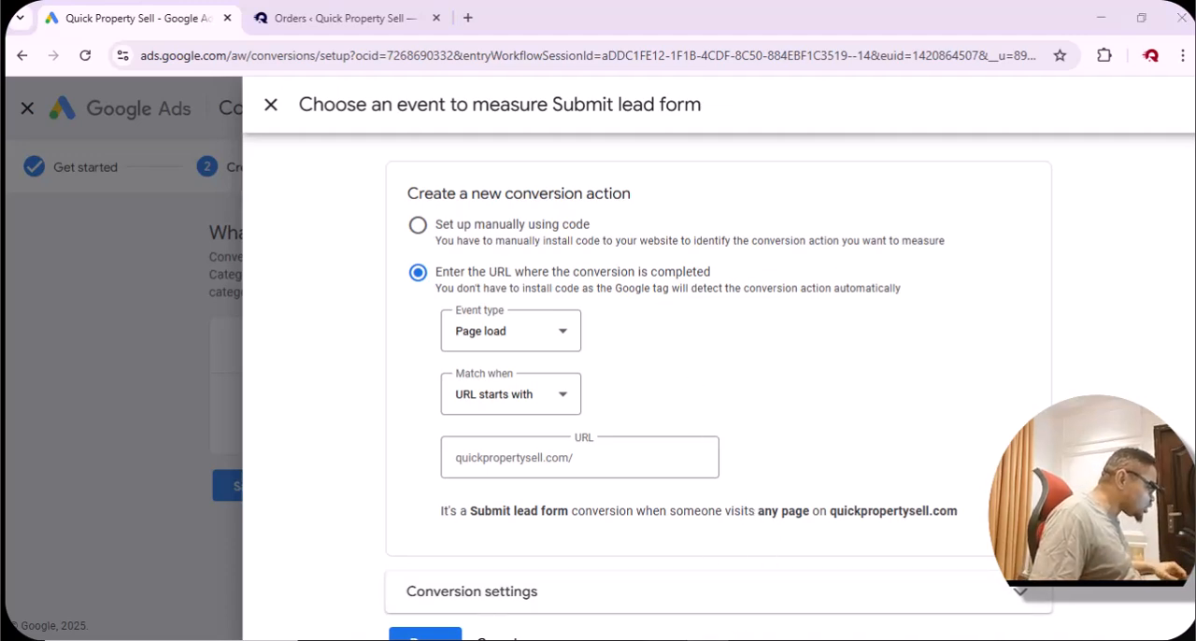
# Switch to the landing page and enter a test first name in the free guide download form.
pyautogui.hotkey('alt', 'Tab')
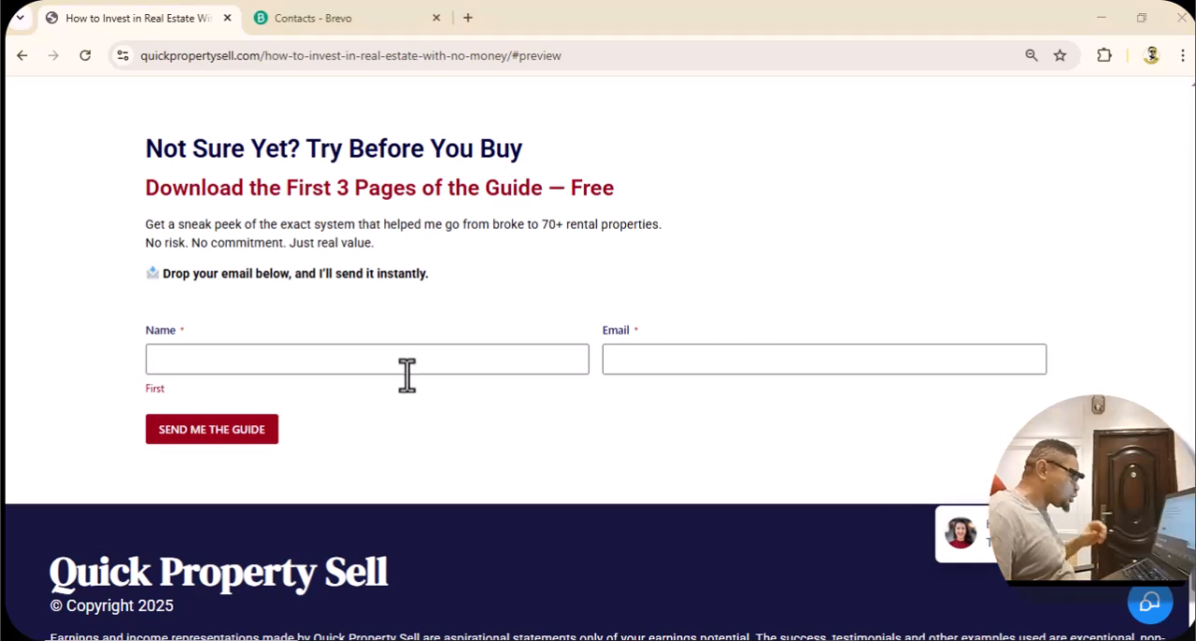
pyautogui.scroll(3, 445, 405)
pyautogui.scroll(-3, 447, 405)
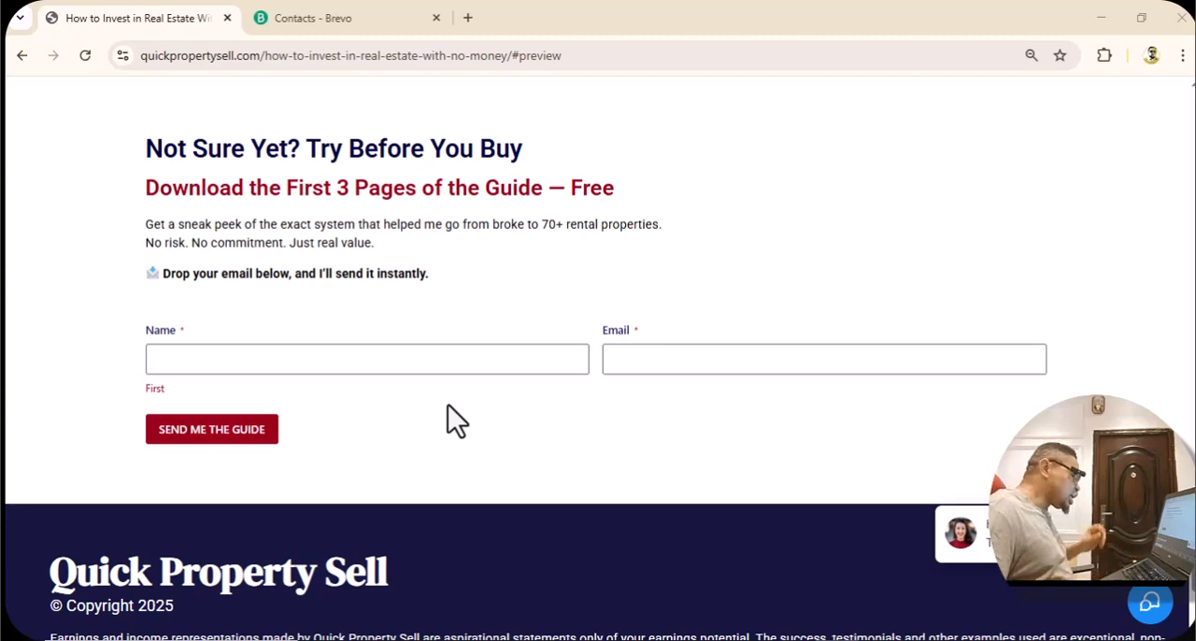
pyautogui.click(457, 354)
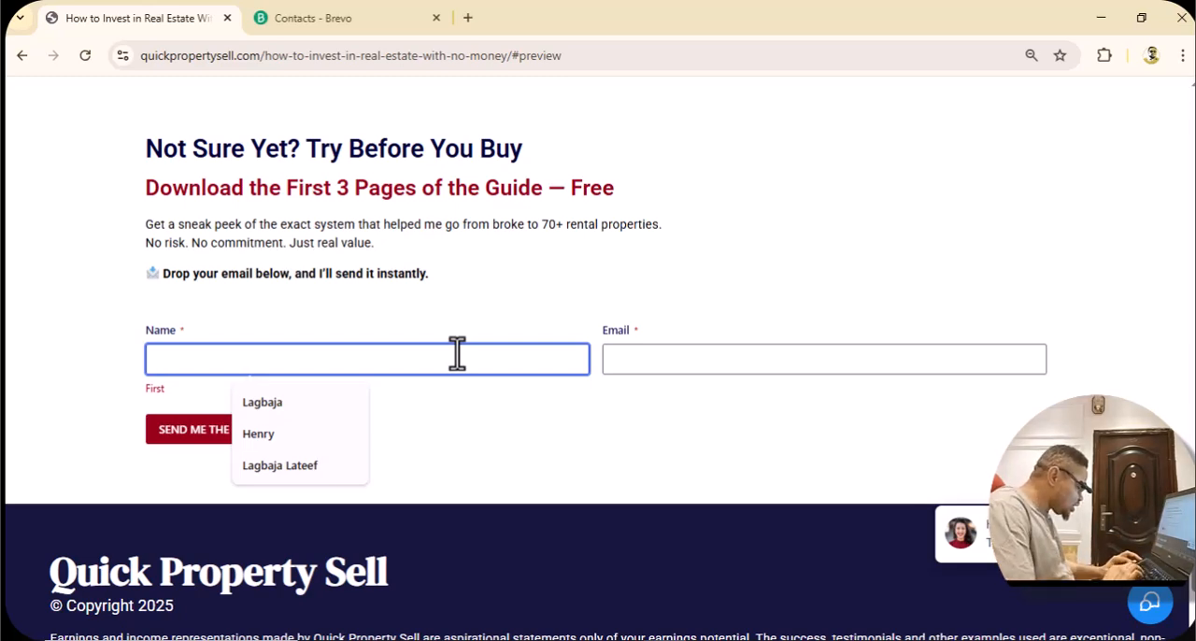
pyautogui.write('s')
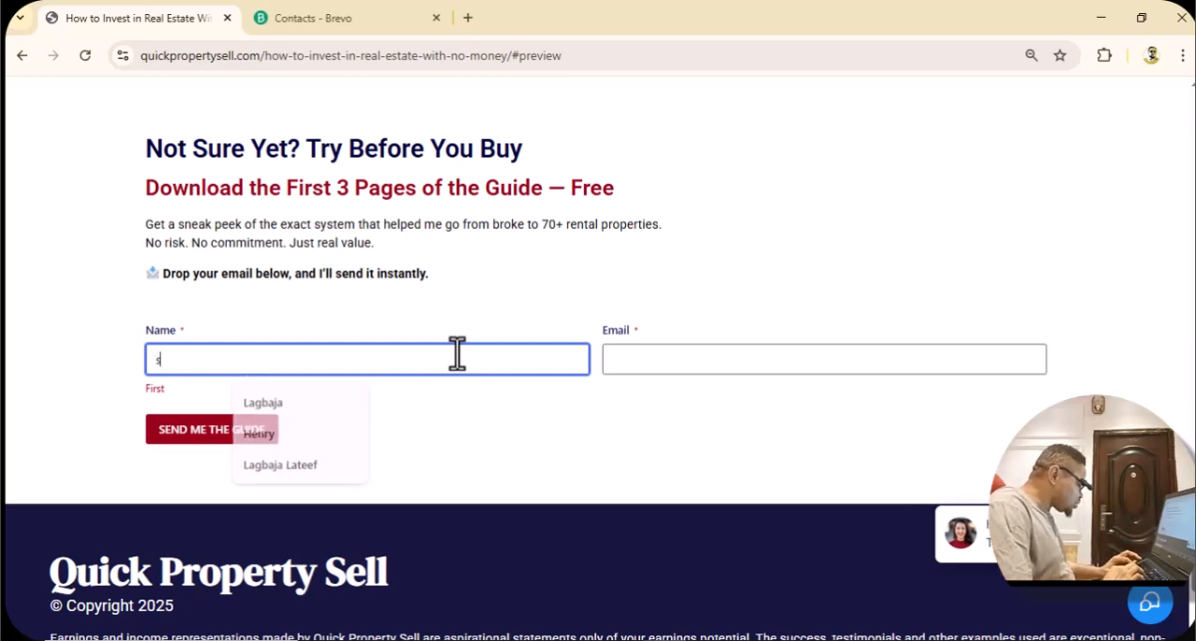
pyautogui.press('BackSpace')
pyautogui.write('la')
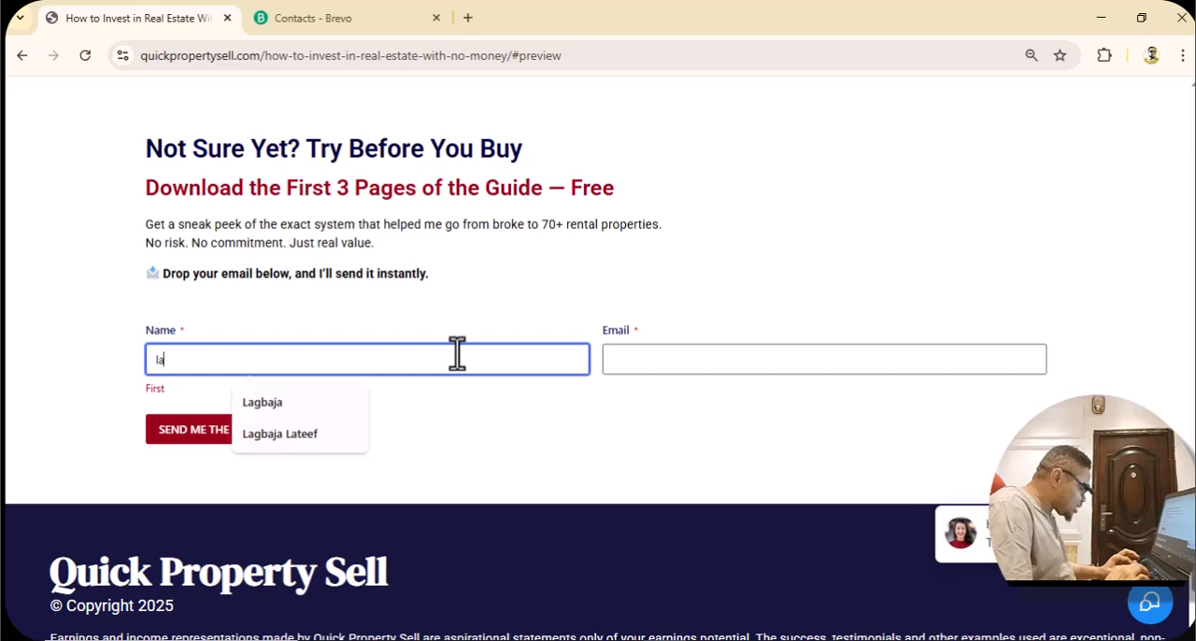
pyautogui.write('gbaja')
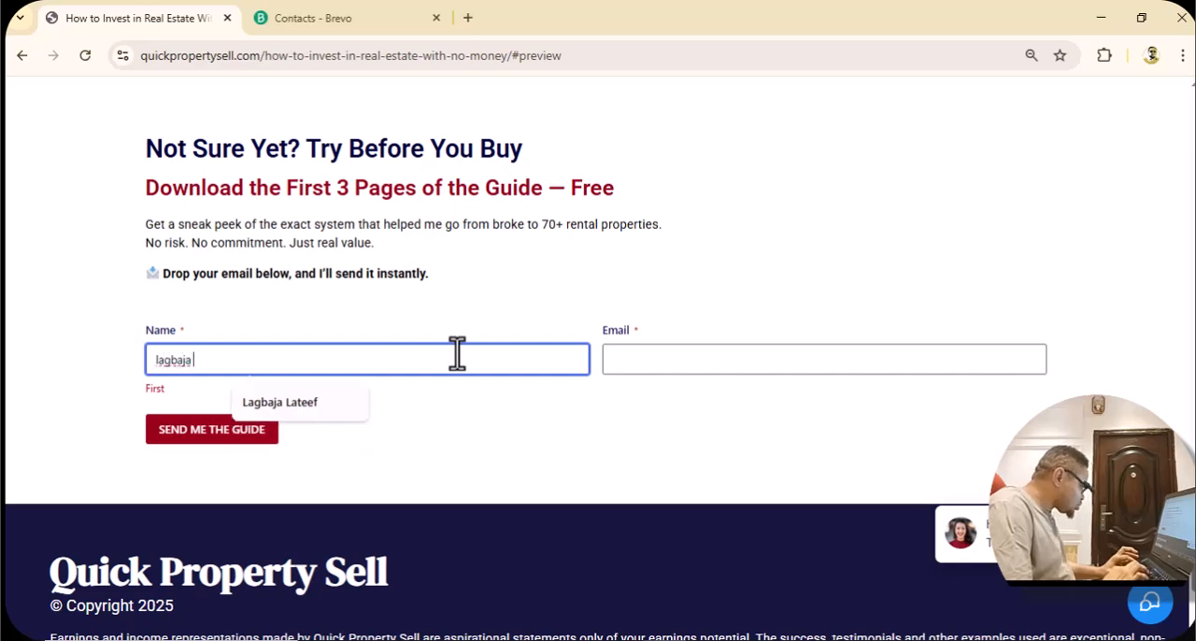
# Enter the test contact's email, submit the free guide request, and view the form's response on the reloaded page.
pyautogui.click(713, 362)
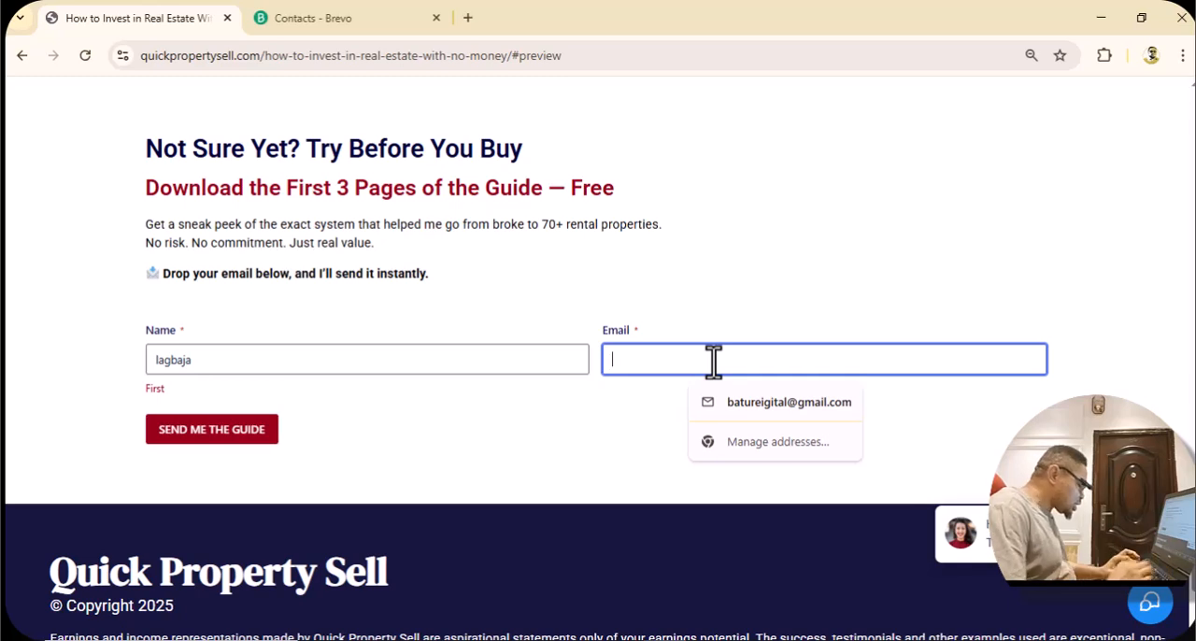
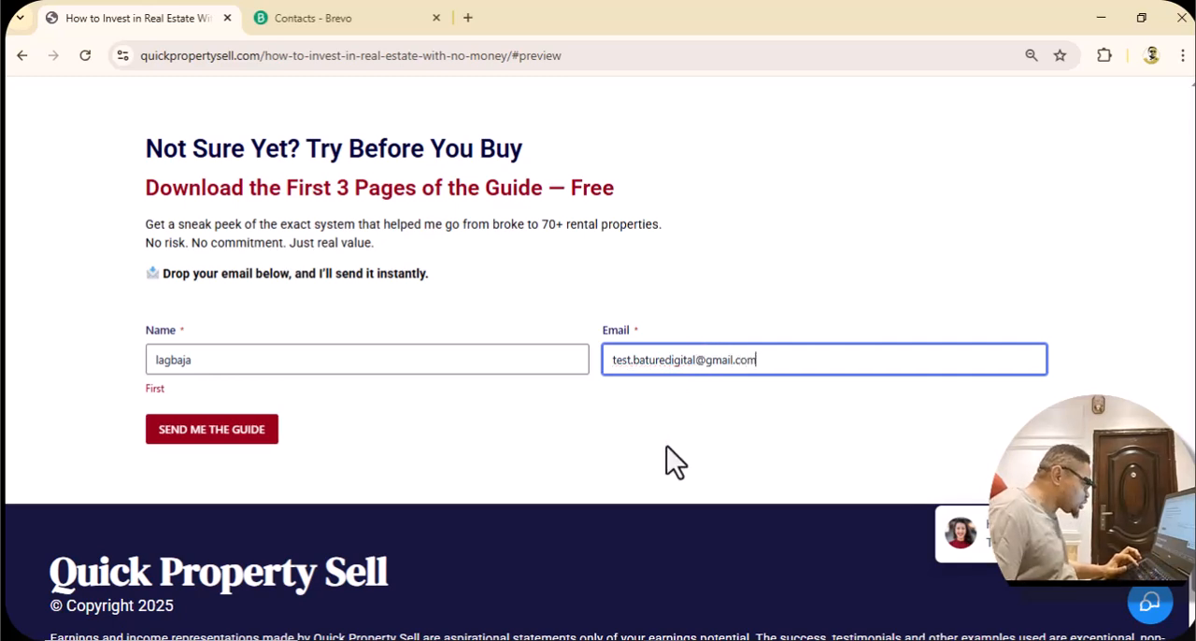
pyautogui.click(666, 447)
pyautogui.click(199, 433)
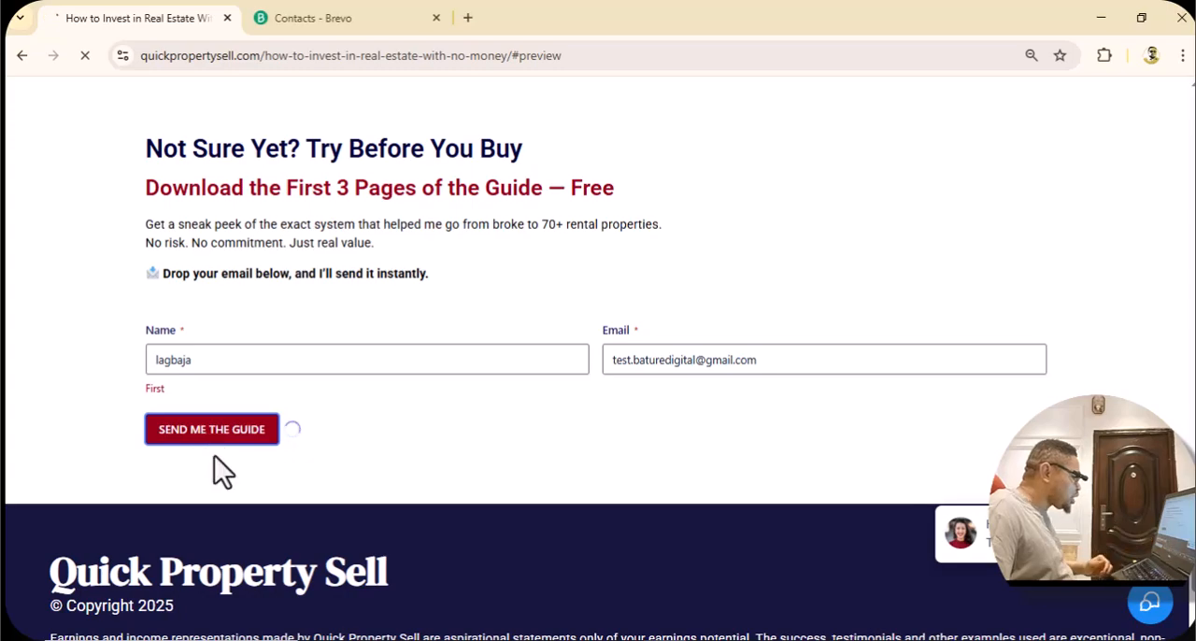
pyautogui.scroll(-8, 216, 459)
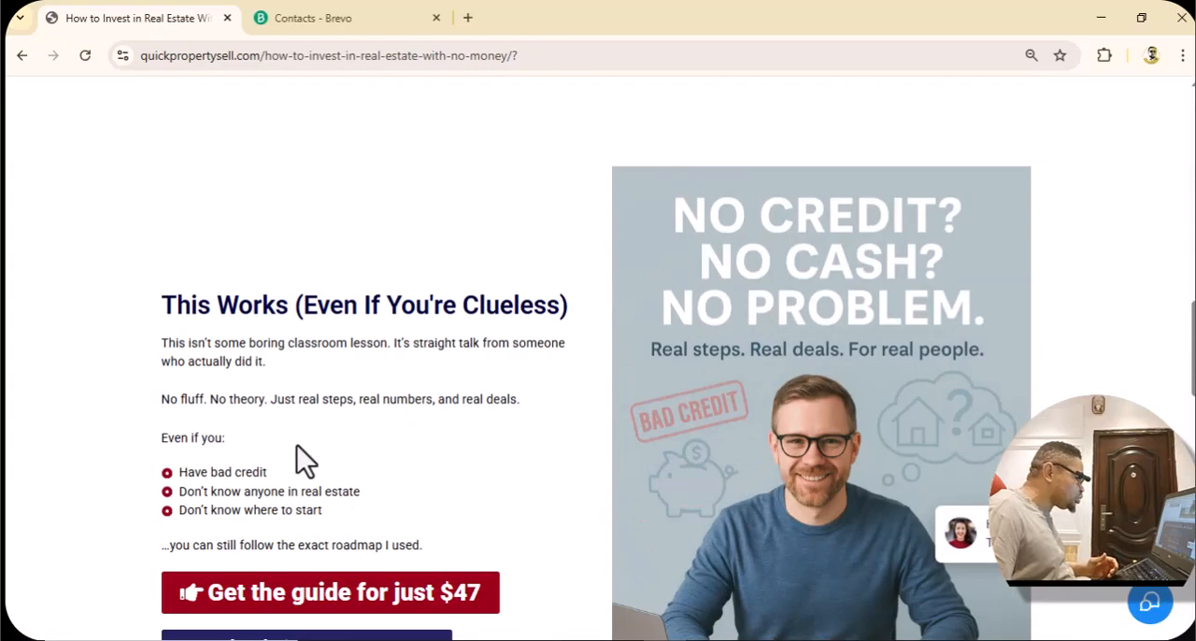
pyautogui.scroll(-10, 297, 447)
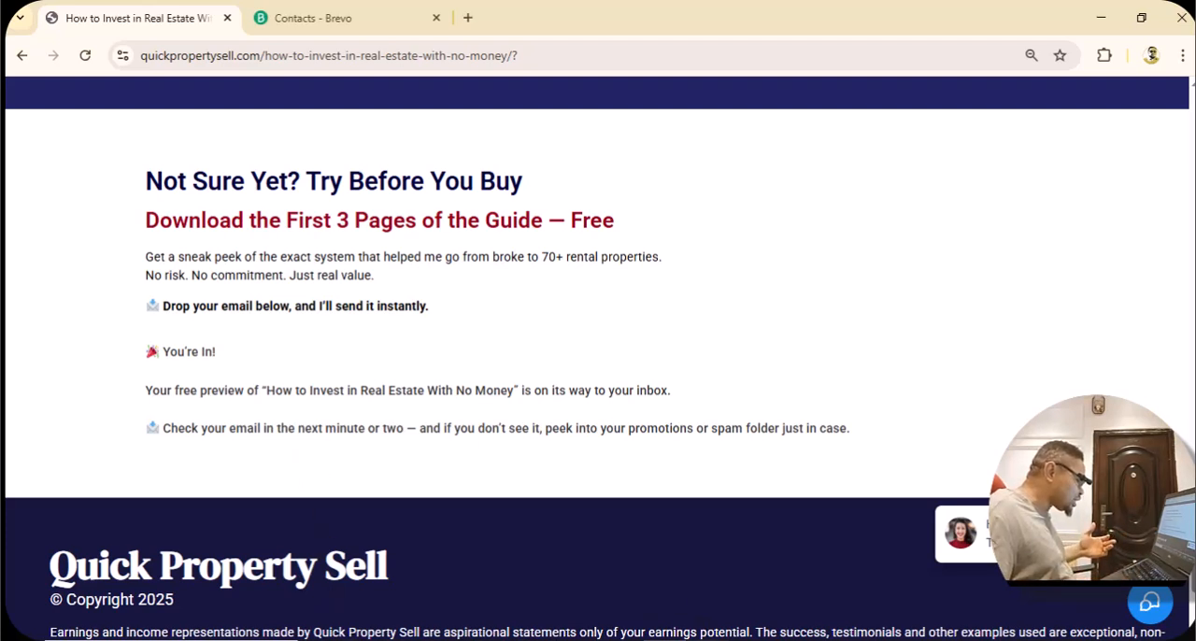
# Return to the Google Ads browser window, switch to the site's WordPress admin, and open the list of pages.
pyautogui.click(705, 640)
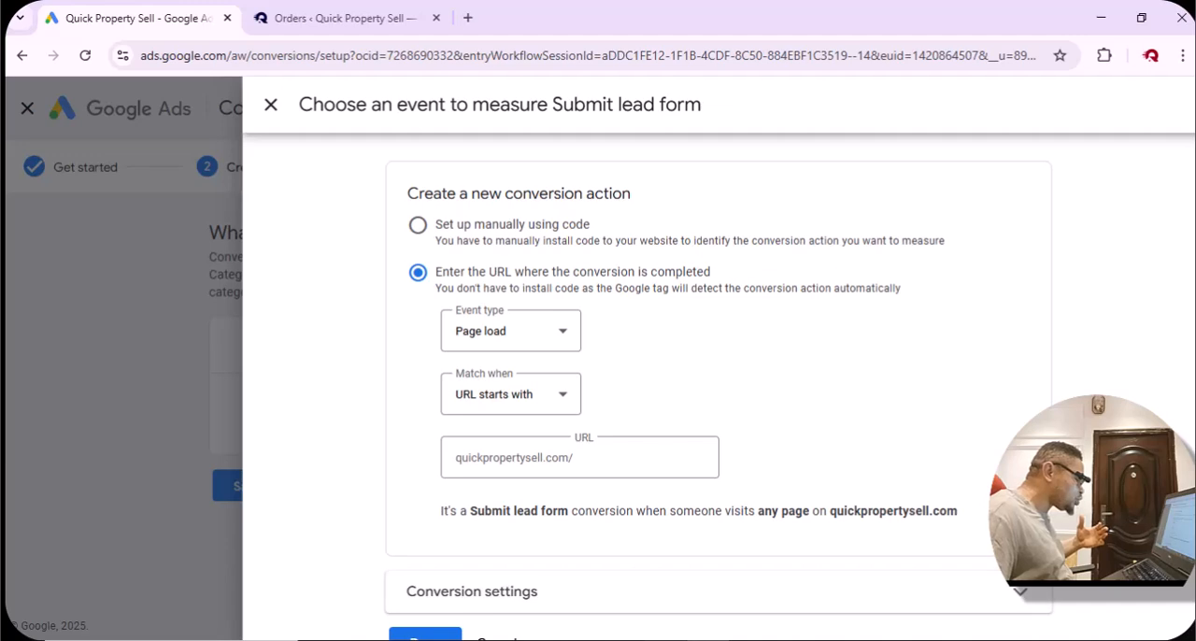
pyautogui.click(657, 639)
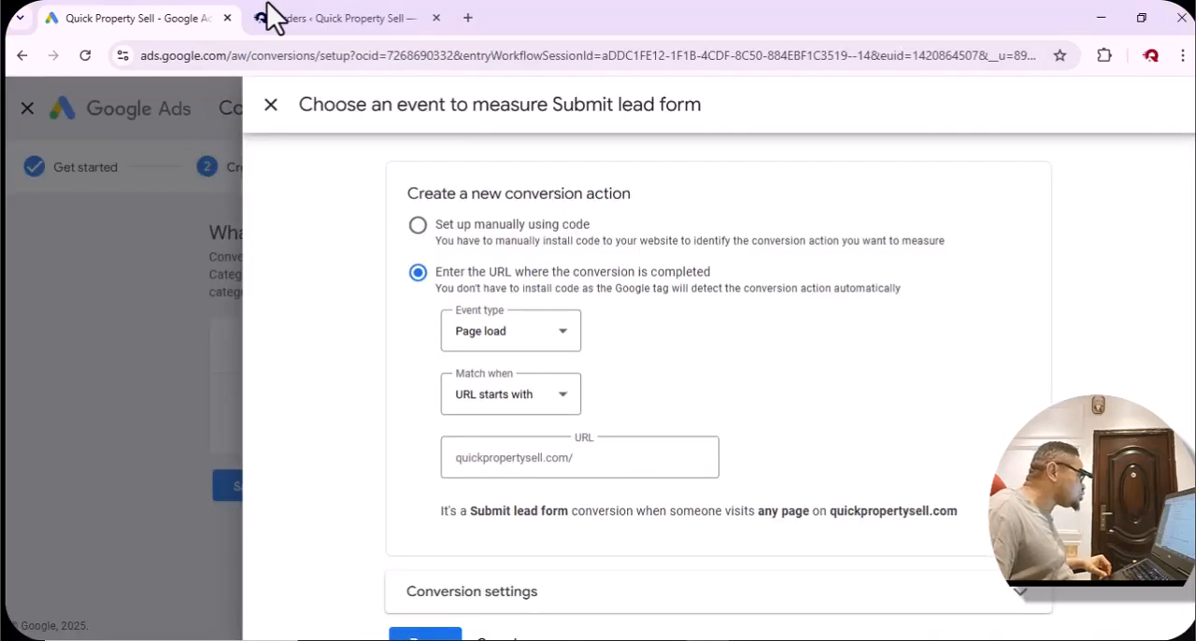
pyautogui.click(338, 19)
pyautogui.scroll(-2, 374, 355)
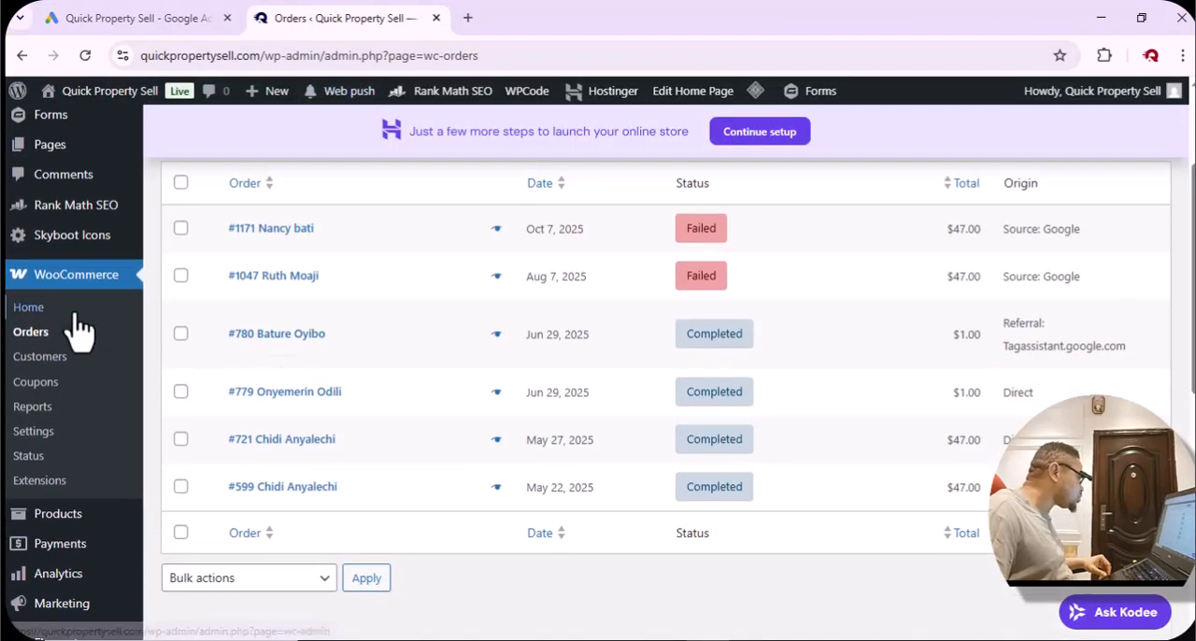
pyautogui.scroll(4, 75, 334)
pyautogui.moveTo(51, 338)
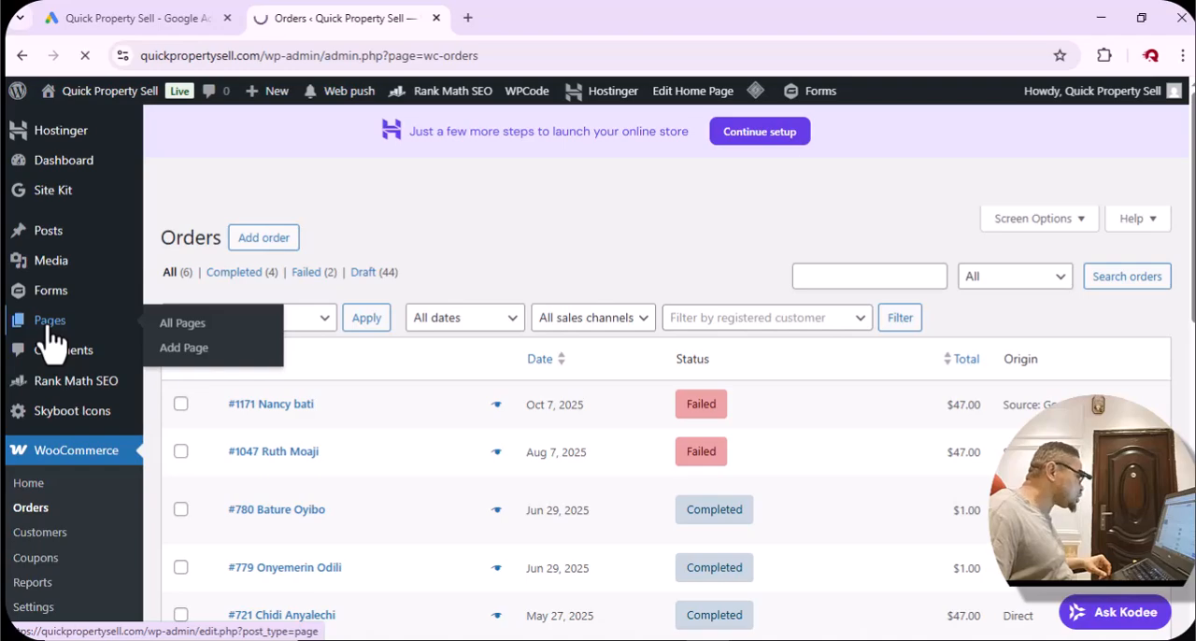
# Duplicate the "Thank You for Requesting a Cash Offer" page in the pages list.
pyautogui.scroll(-7, 425, 434)
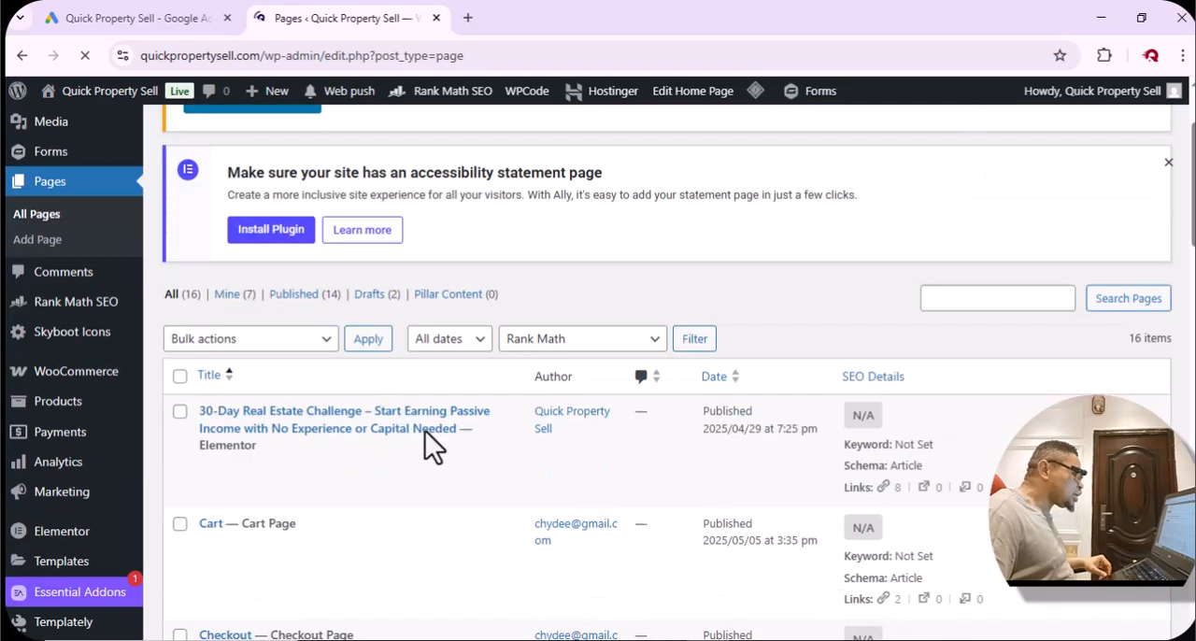
pyautogui.scroll(-10, 425, 433)
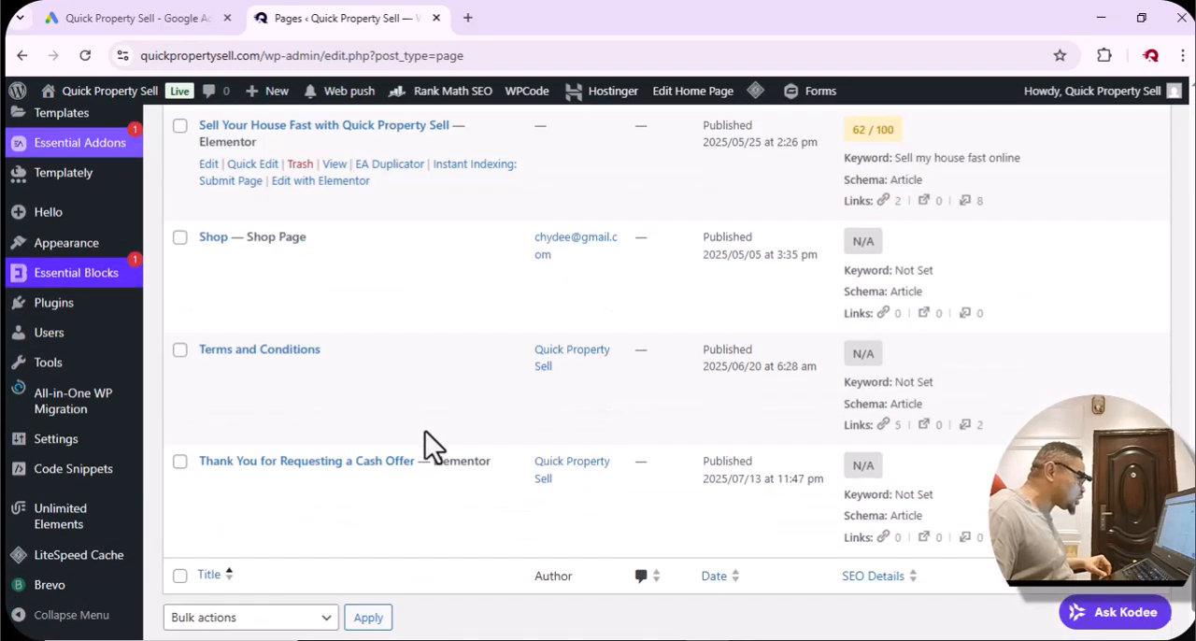
pyautogui.moveTo(391, 462)
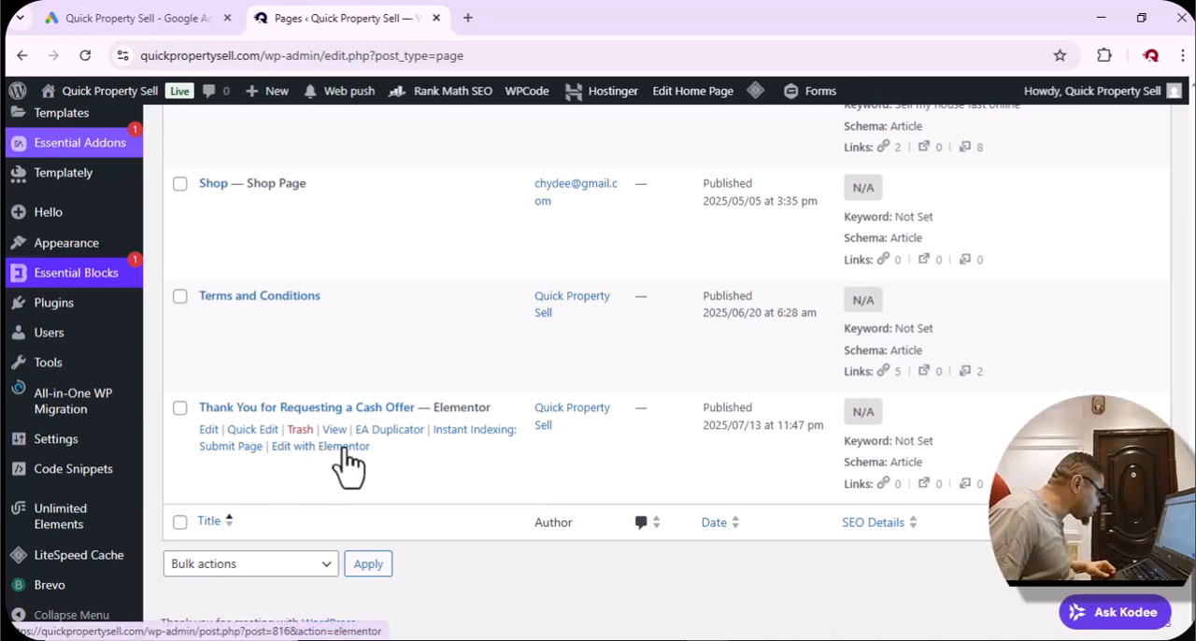
pyautogui.click(402, 433)
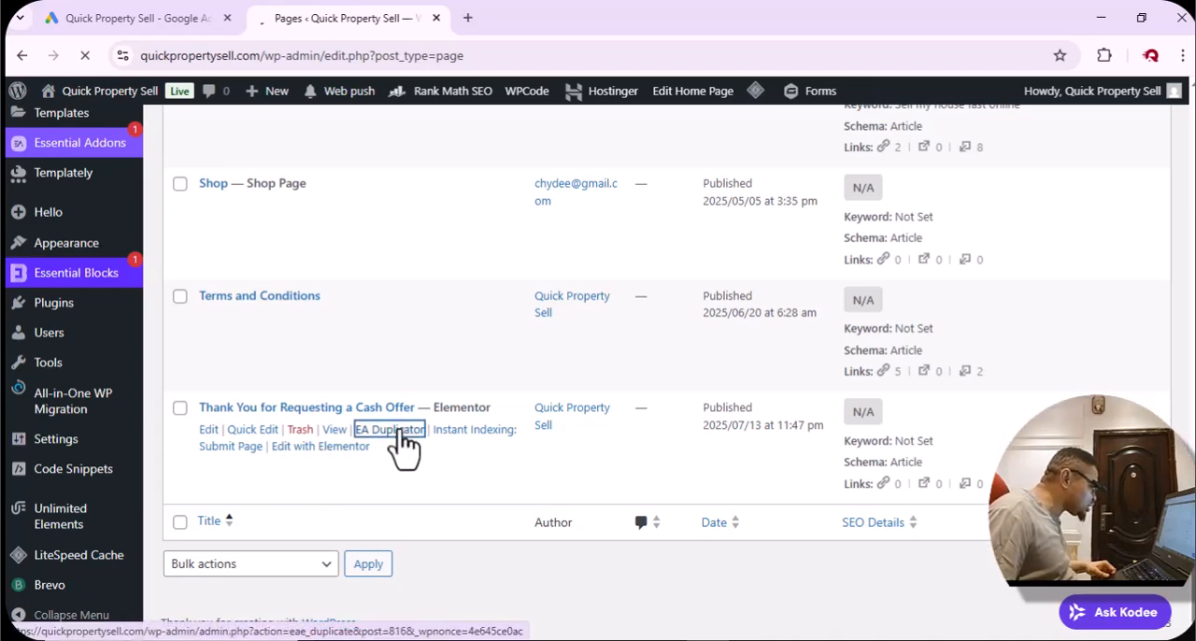
# Open the draft "Thank You for Requesting a Cash Offer – Copy" page for editing.
pyautogui.scroll(-10, 395, 439)
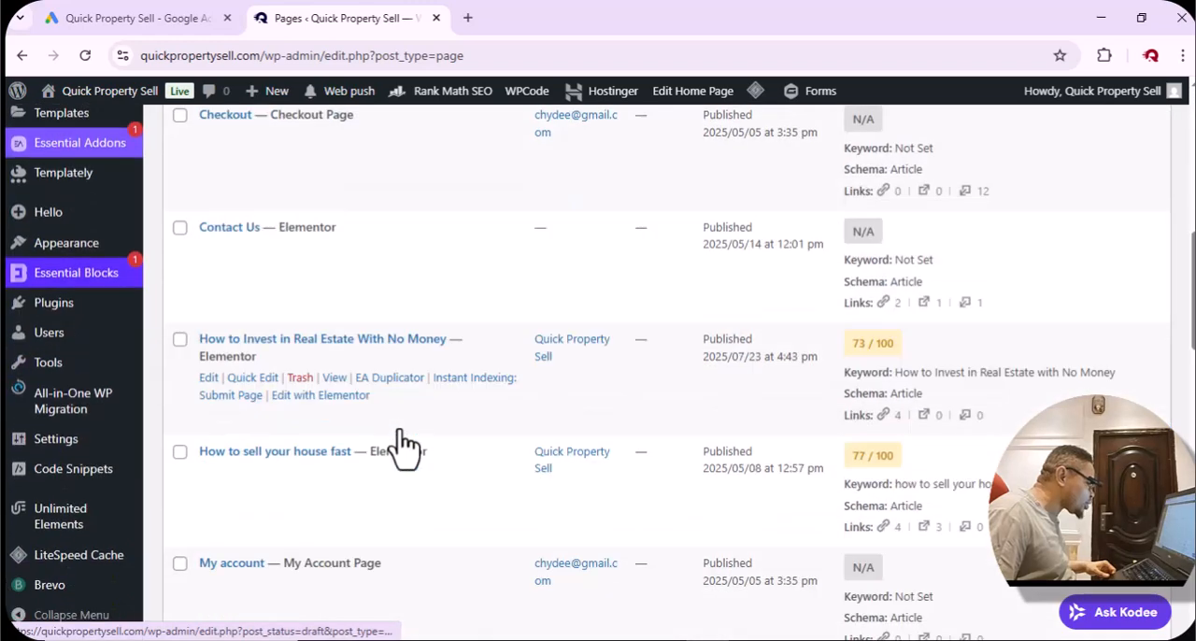
pyautogui.scroll(-3, 397, 439)
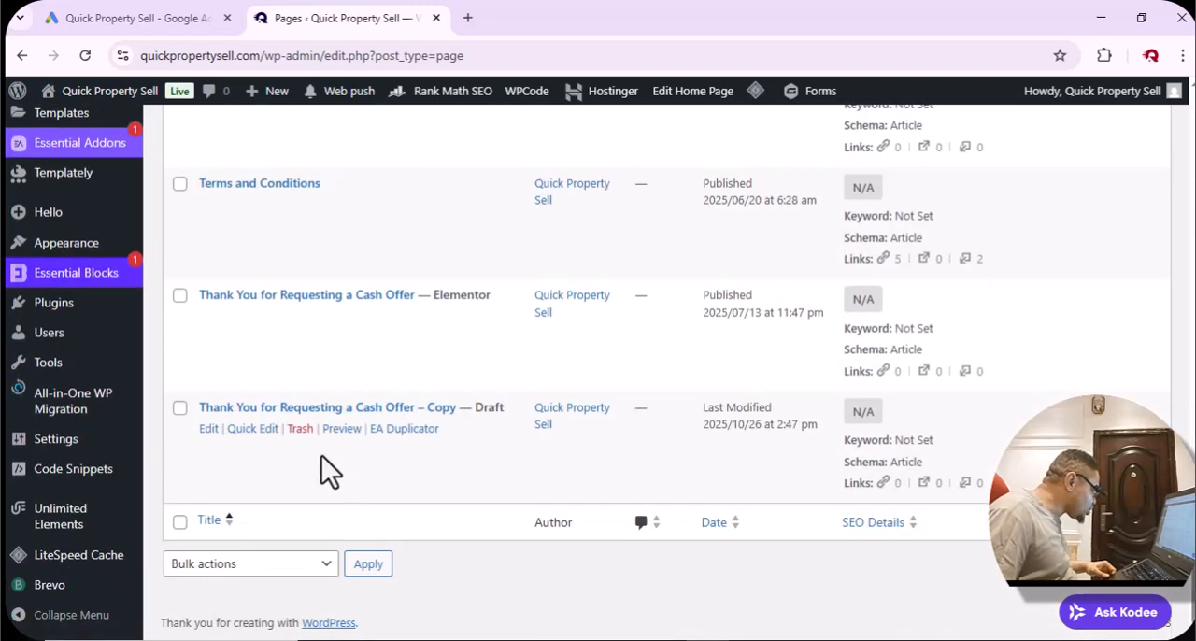
pyautogui.click(208, 429)
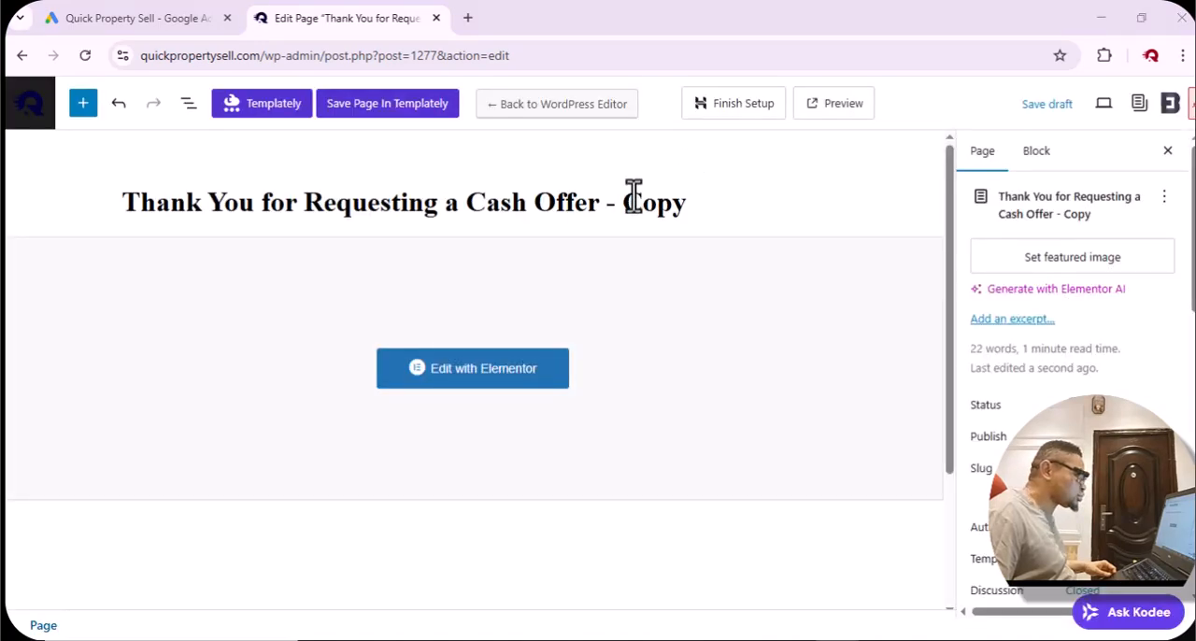
pyautogui.tripleClick(636, 203)
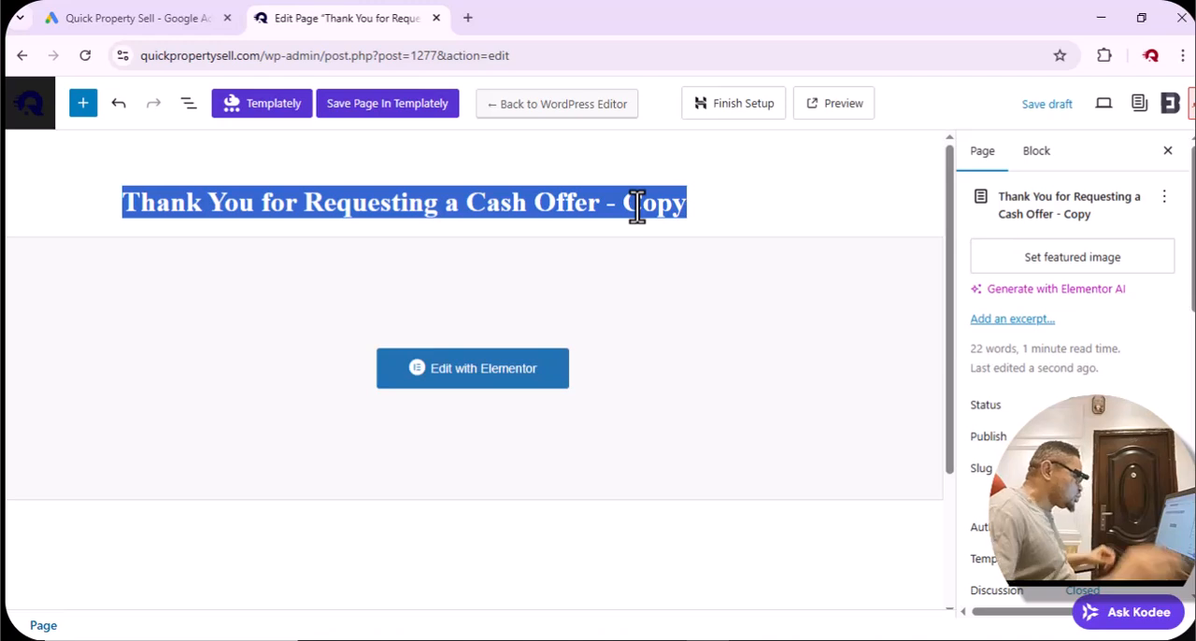
pyautogui.write('Than')
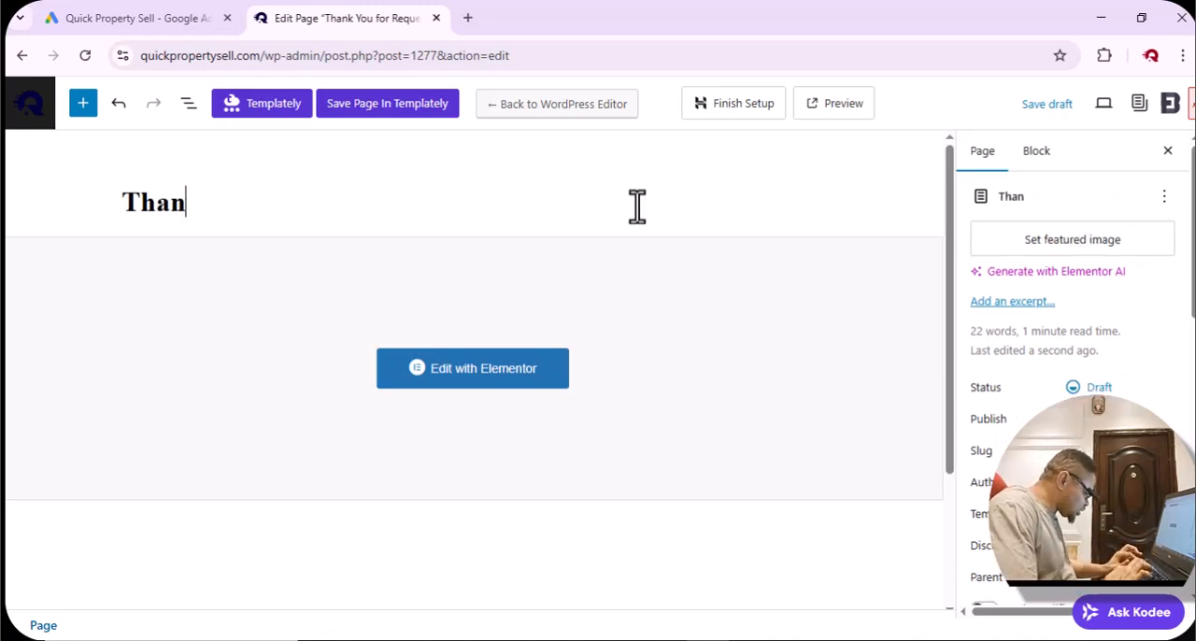
pyautogui.write('k yo')
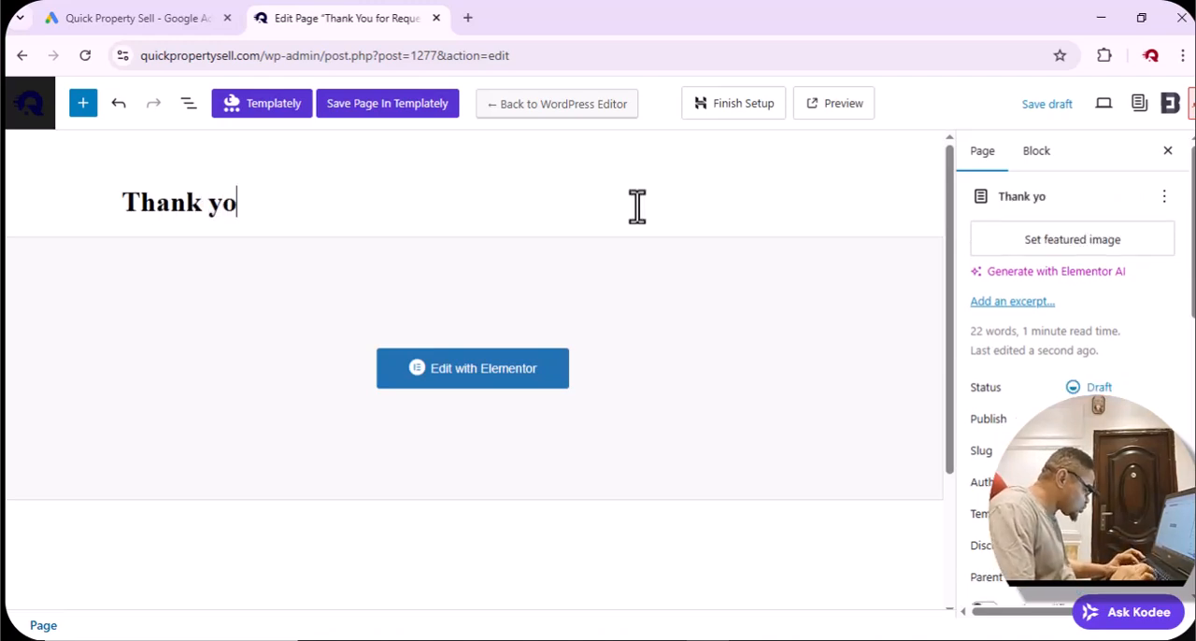
pyautogui.write('u for')
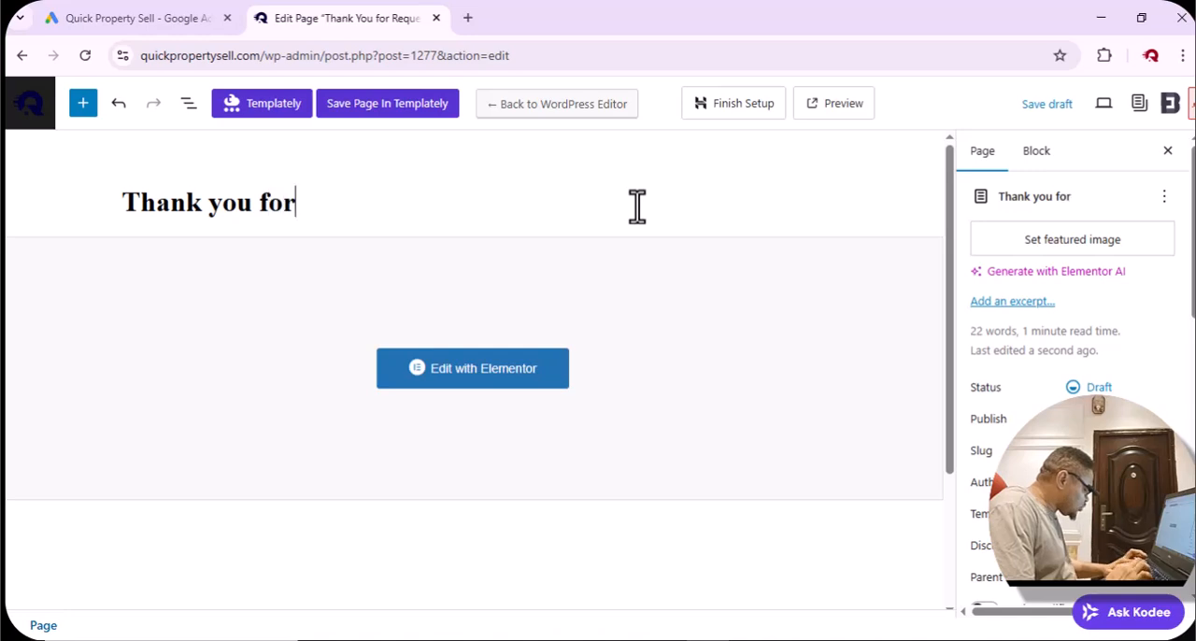
pyautogui.write('reques')
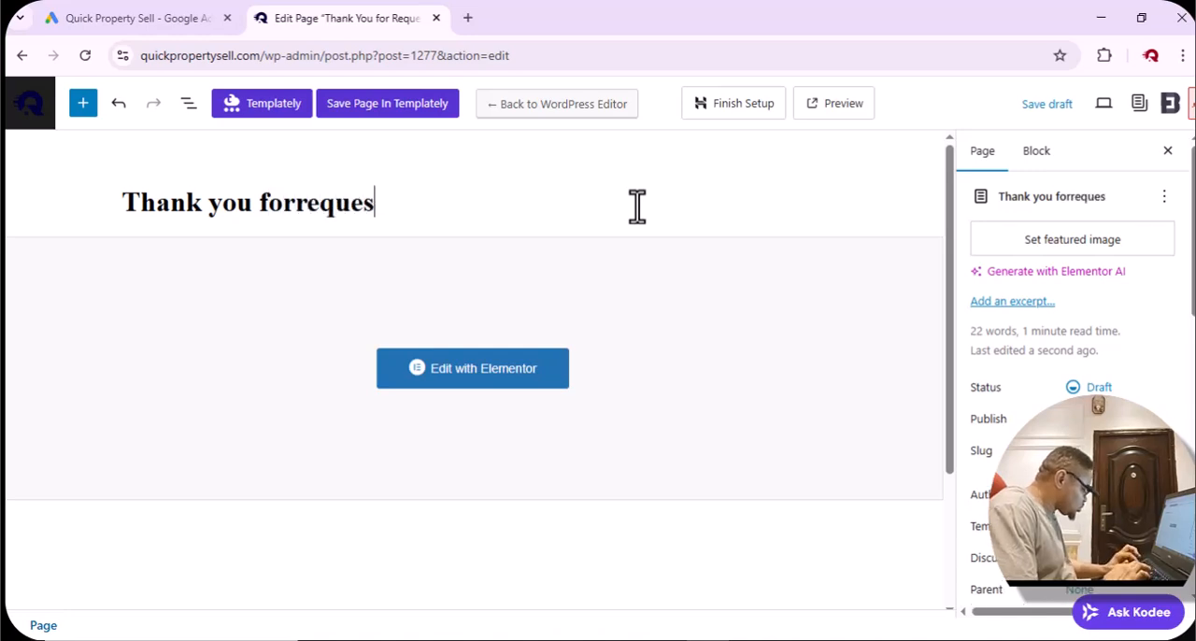
pyautogui.hotkey('ctrl', 'a')
pyautogui.write('S')
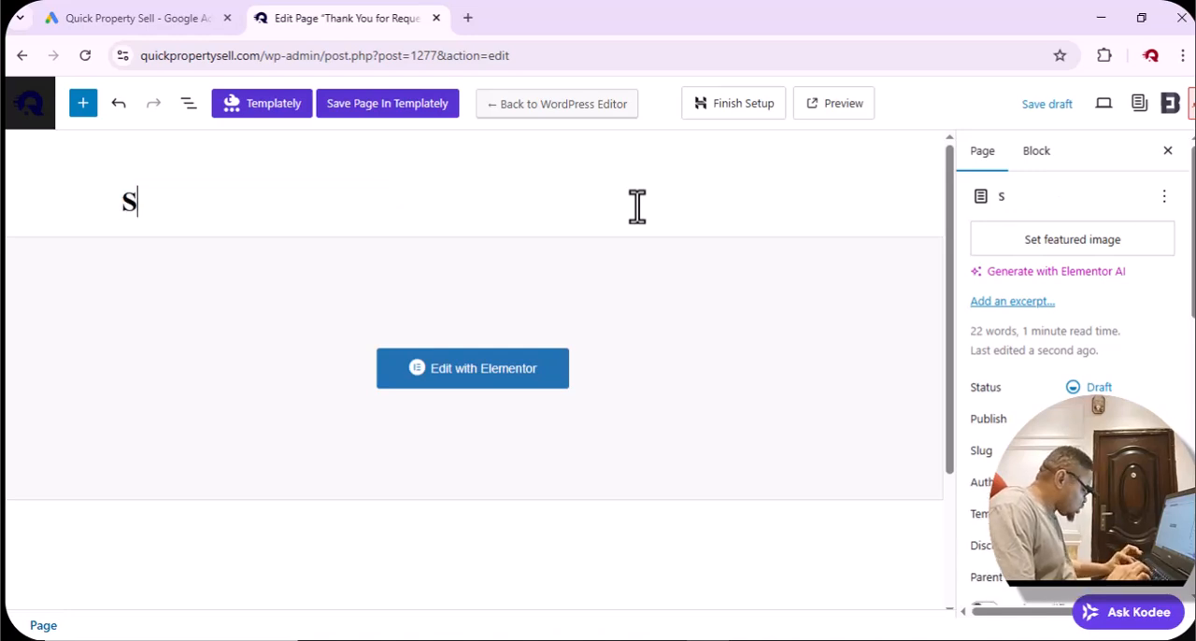
pyautogui.write('neak')
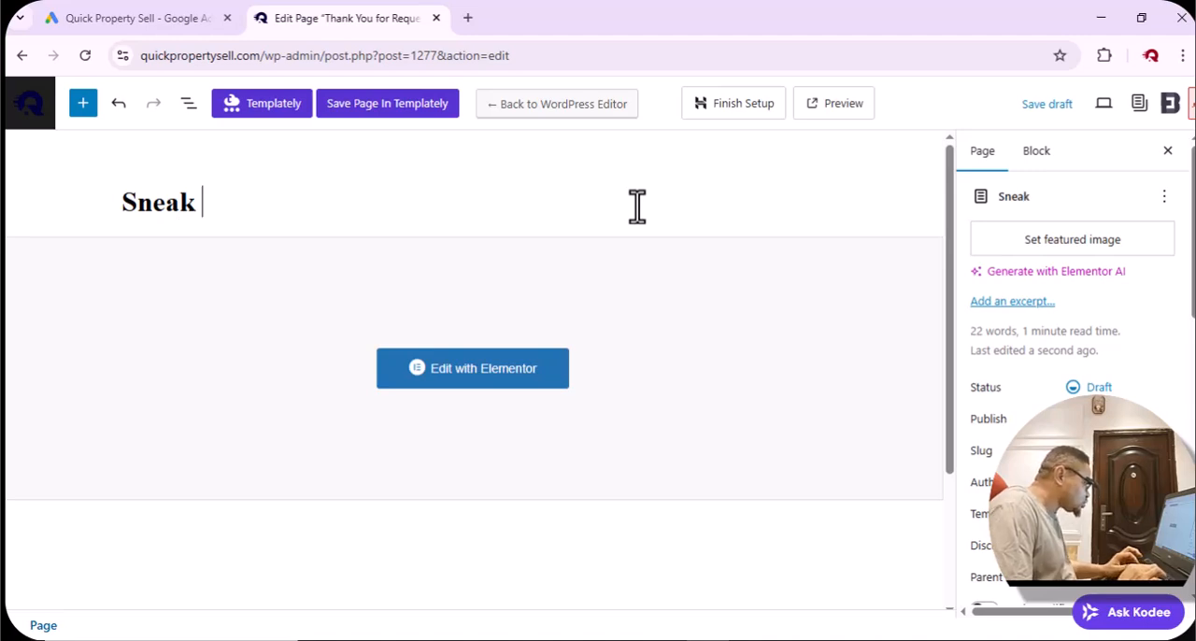
pyautogui.press('BackSpace')
pyautogui.press('BackSpace')
pyautogui.press('BackSpace')
pyautogui.press('BackSpace')
pyautogui.press('BackSpace')
pyautogui.press('BackSpace')
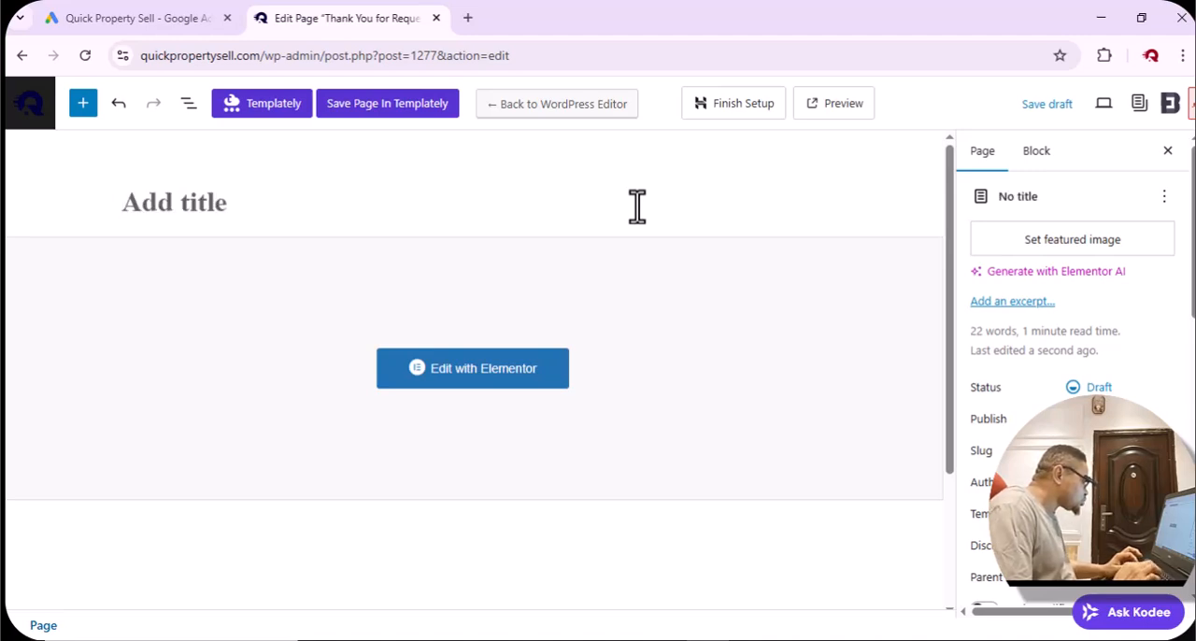
# Title the duplicated page "The first 3 pages of this guide are on their way to you".
pyautogui.write('The firs')
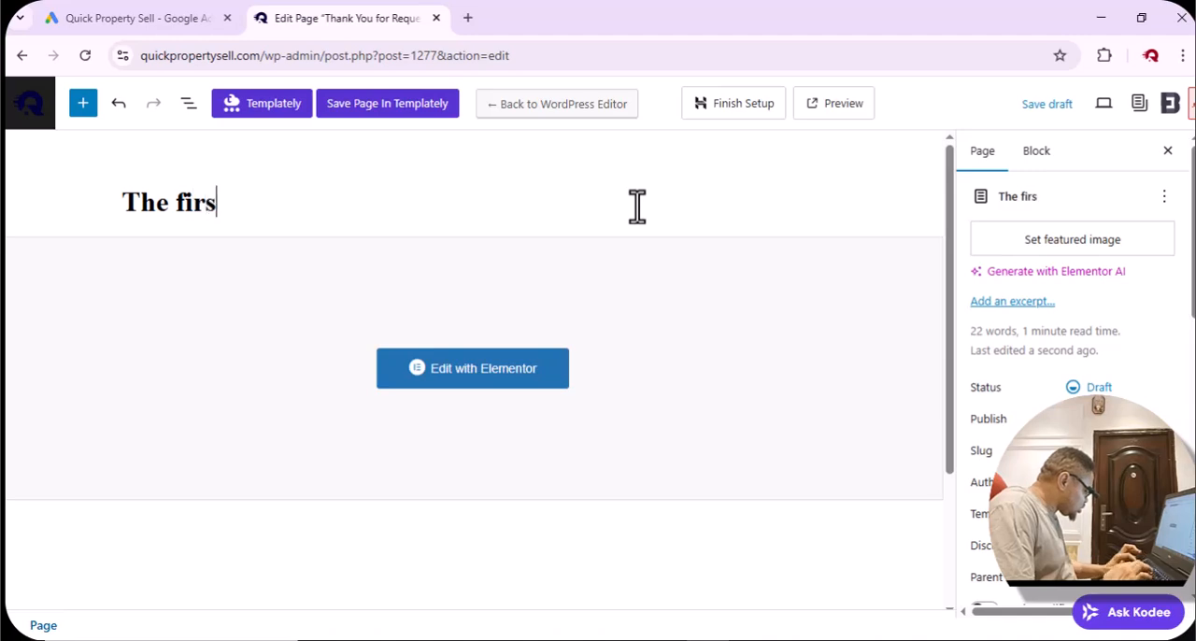
pyautogui.write('t 3 p')
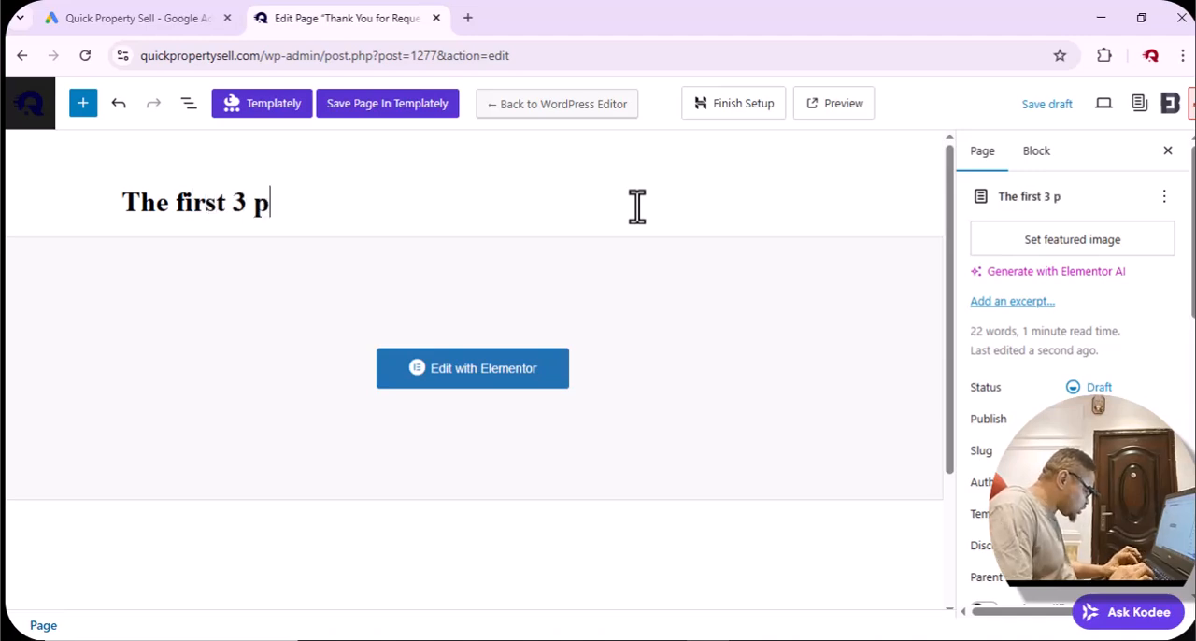
pyautogui.write('ages o')
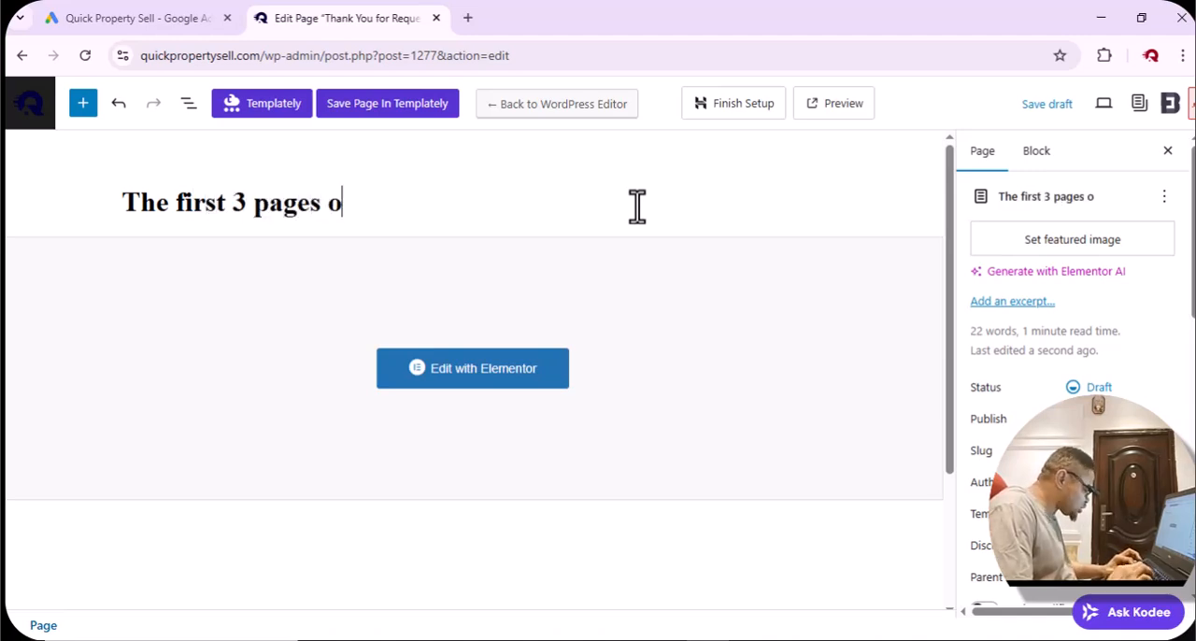
pyautogui.write('f this gui')
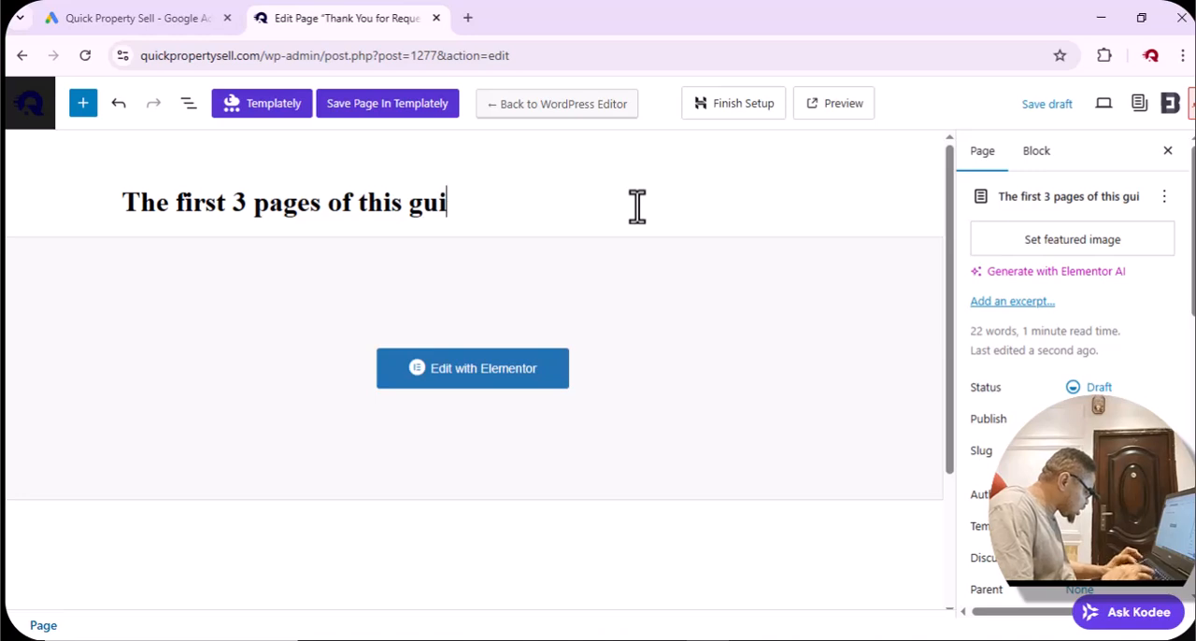
pyautogui.write('de are ')
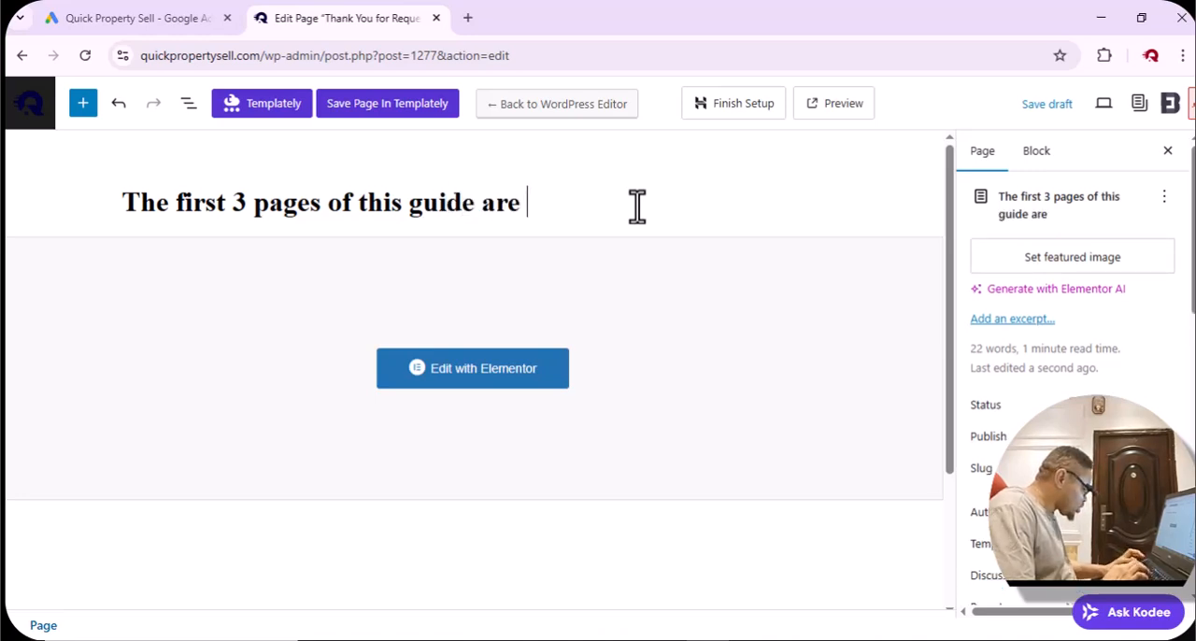
pyautogui.write('ontheir')
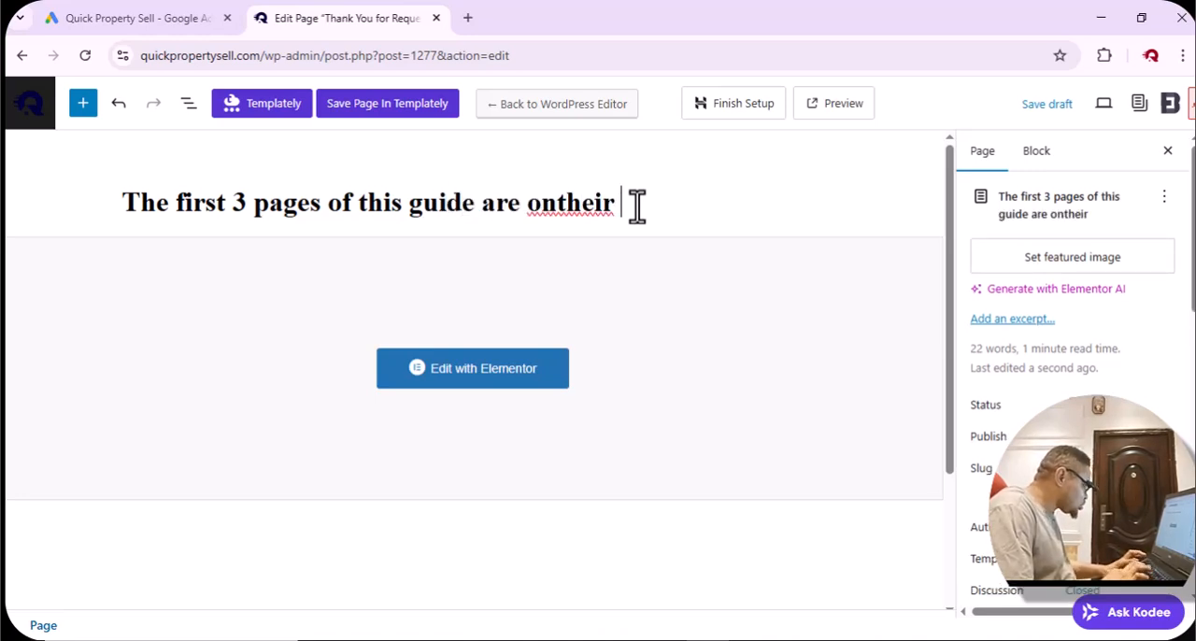
pyautogui.press('BackSpace')
pyautogui.press('BackSpace')
pyautogui.press('BackSpace')
pyautogui.press('BackSpace')
pyautogui.press('BackSpace')
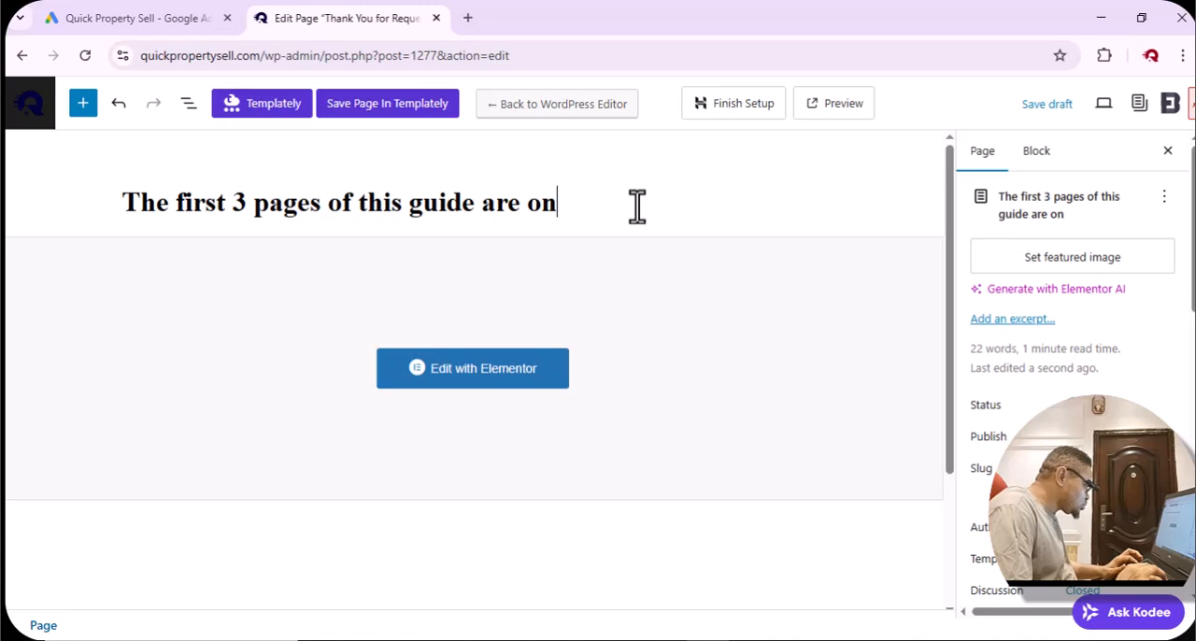
pyautogui.write('their ')
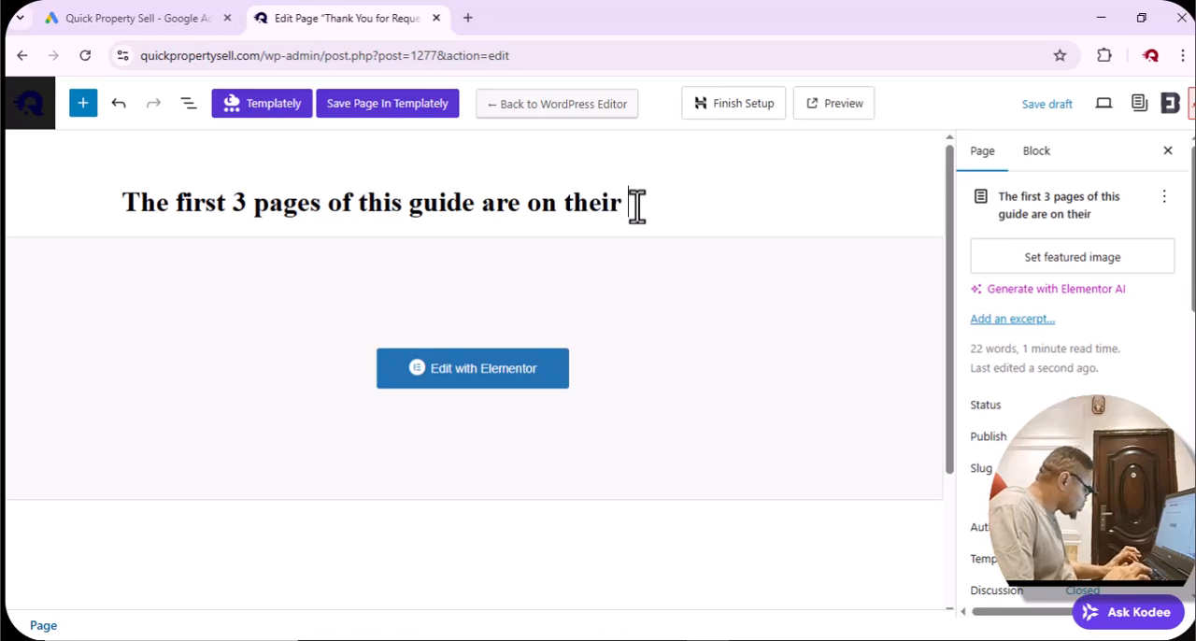
pyautogui.write('way to')
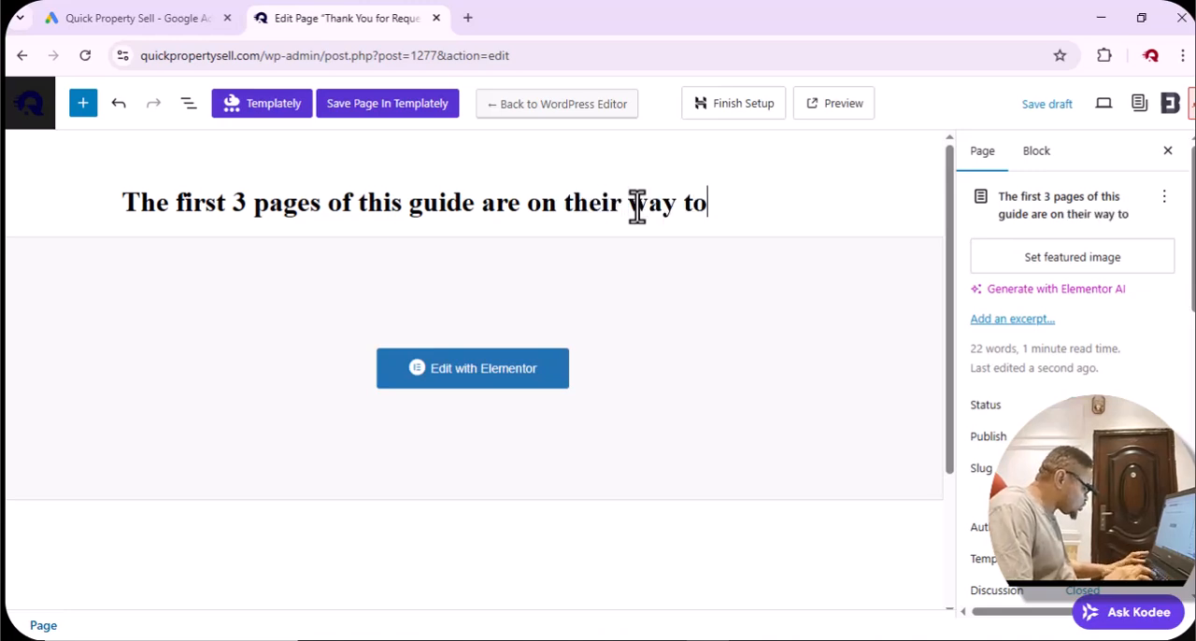
pyautogui.write(' you')
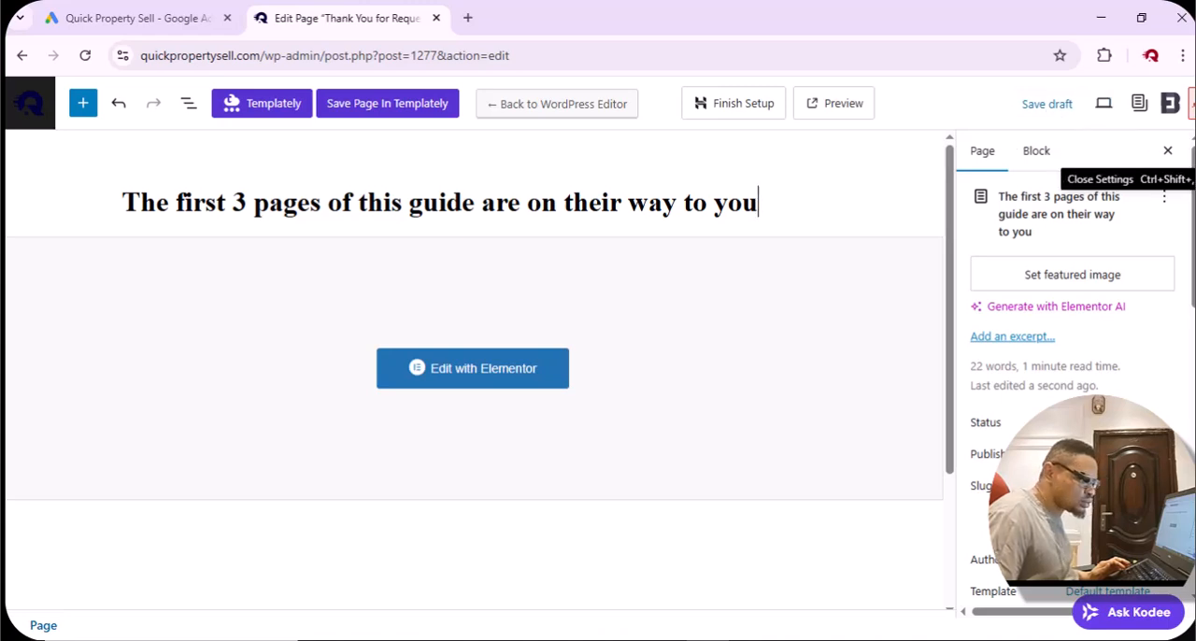
# Publish the retitled thank-you page.
pyautogui.hotkey('ctrl', '-')
pyautogui.hotkey('ctrl', '-')
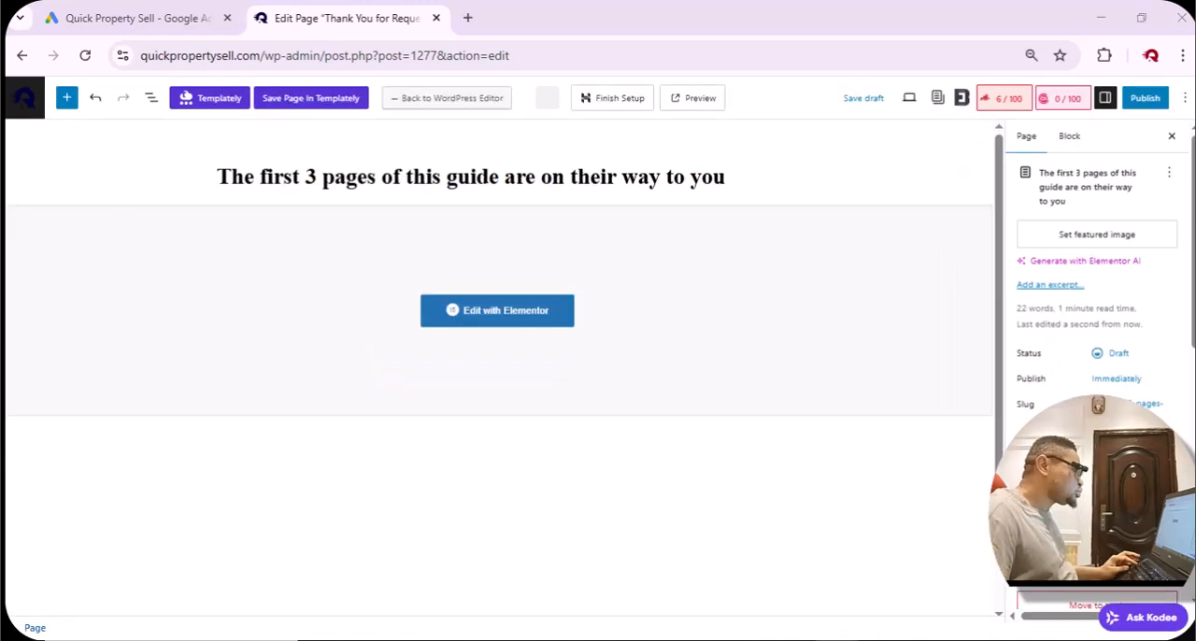
pyautogui.click(1152, 103)
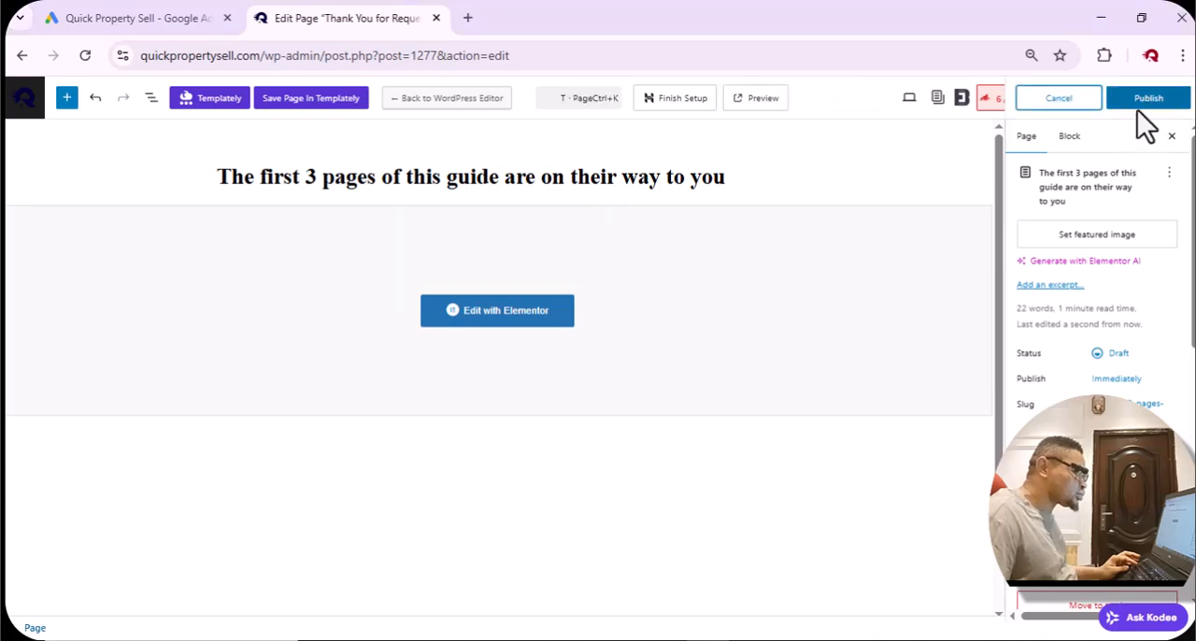
pyautogui.click(1140, 105)
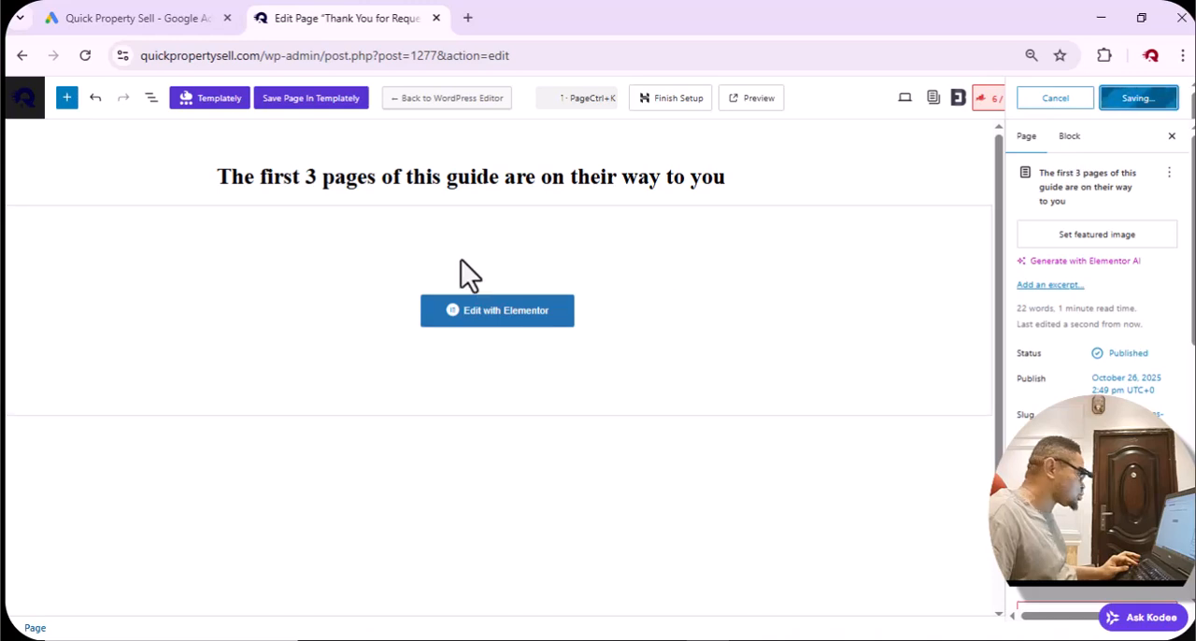
# Open the published thank-you page in the Elementor editor.
pyautogui.hotkey('ctrl', '+')
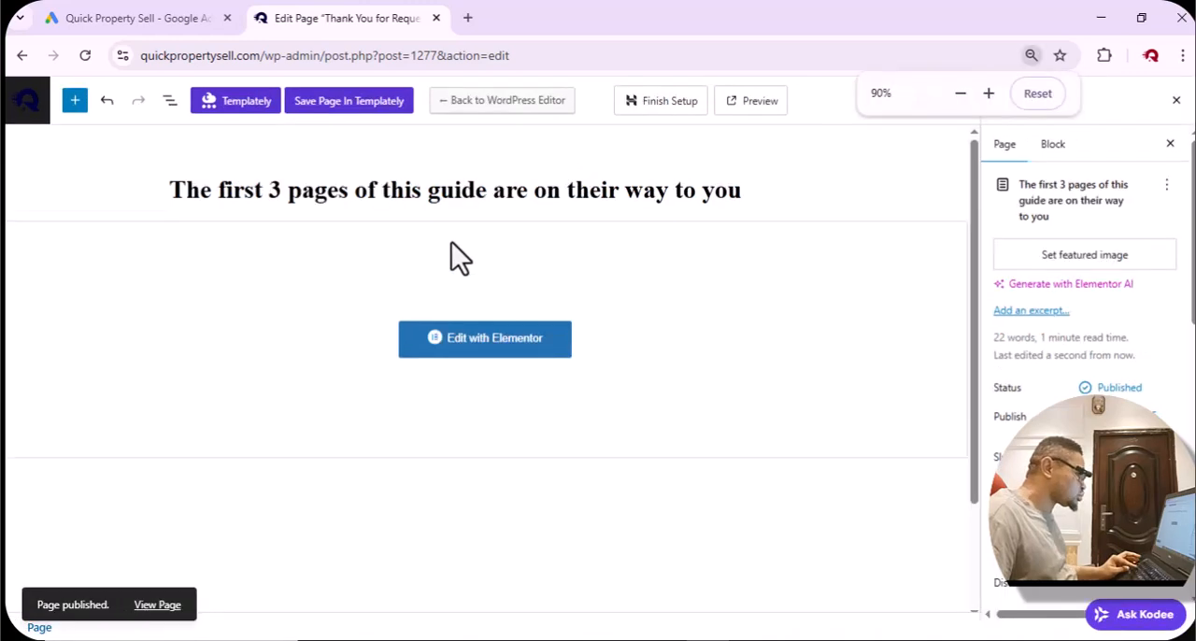
pyautogui.hotkey('ctrl', '+')
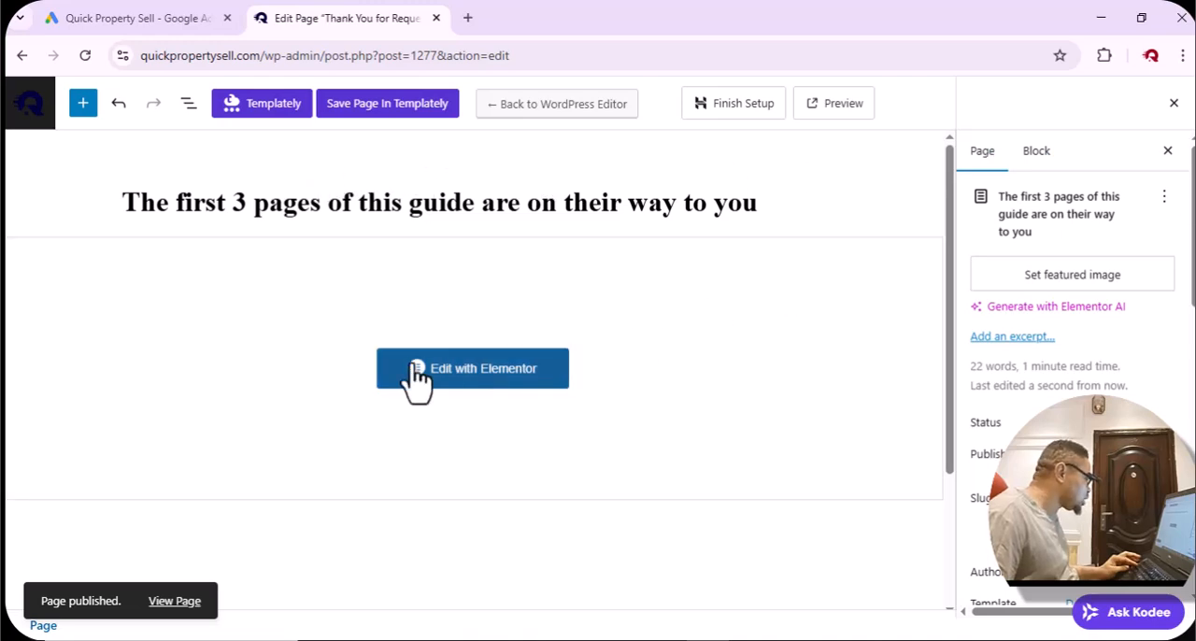
pyautogui.click(469, 383)
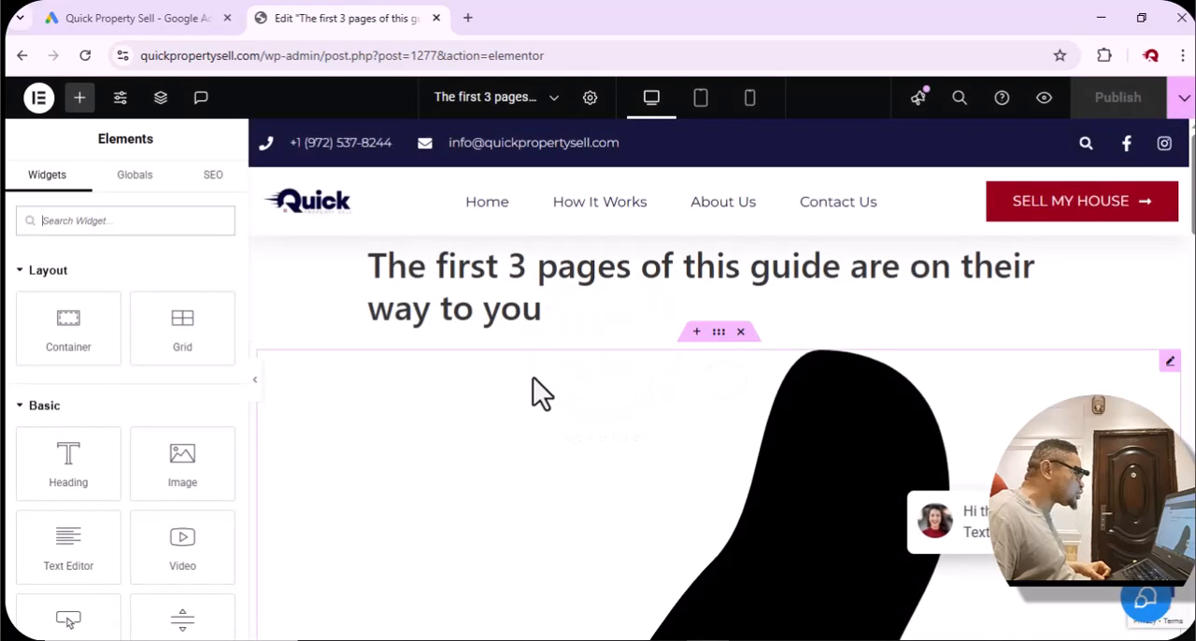
# Insert the saved "Lead Form Submission Confirmation" container template from the site template library and apply its settings too.
pyautogui.scroll(-15, 612, 526)
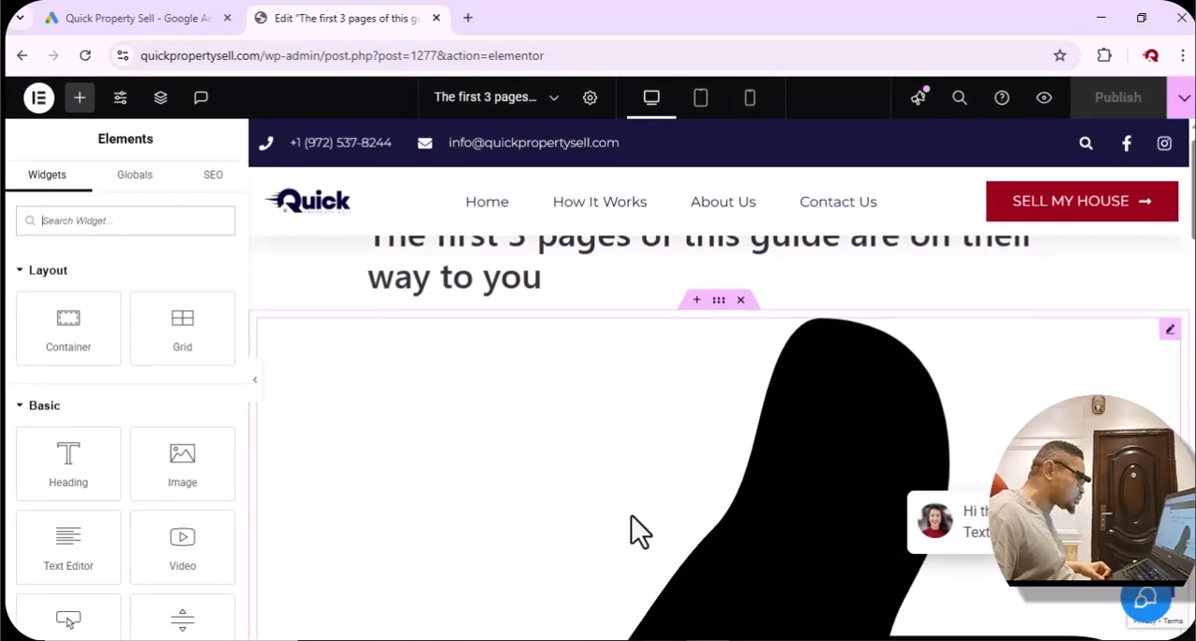
pyautogui.scroll(5, 636, 530)
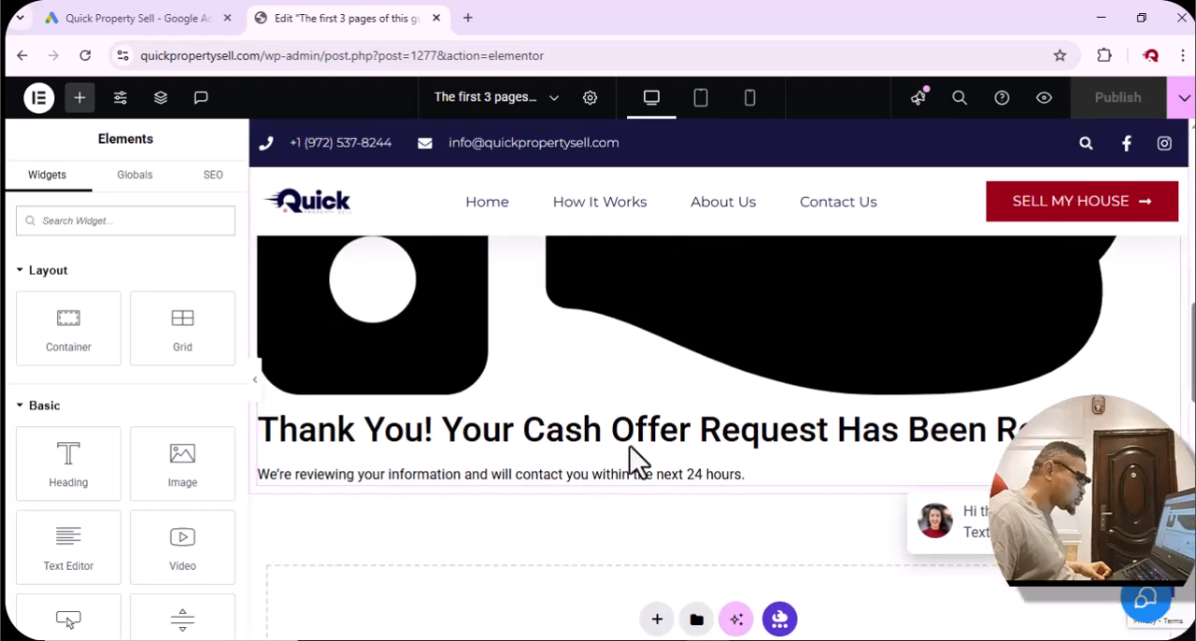
pyautogui.scroll(6, 630, 449)
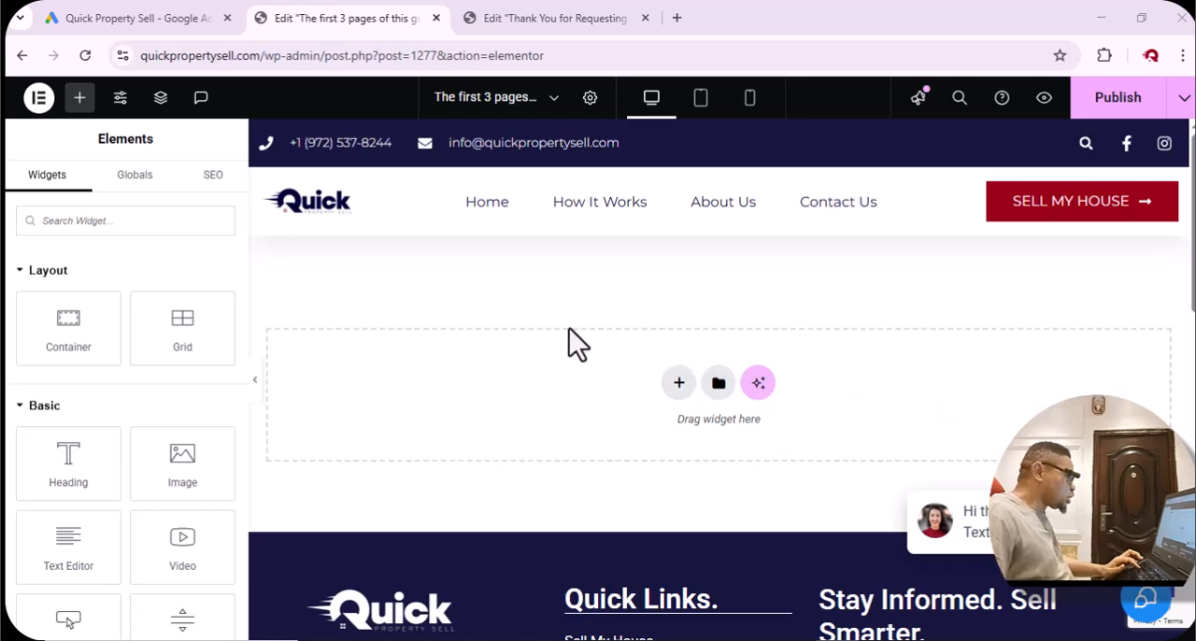
pyautogui.scroll(-2, 569, 328)
pyautogui.scroll(2, 569, 328)
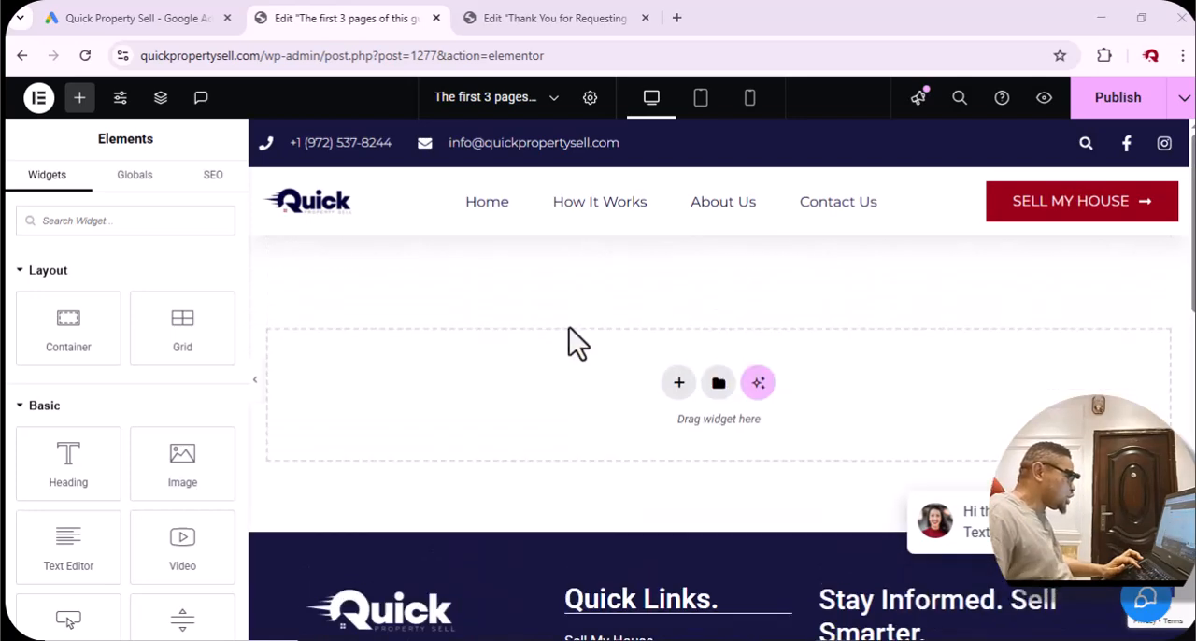
pyautogui.click(719, 383)
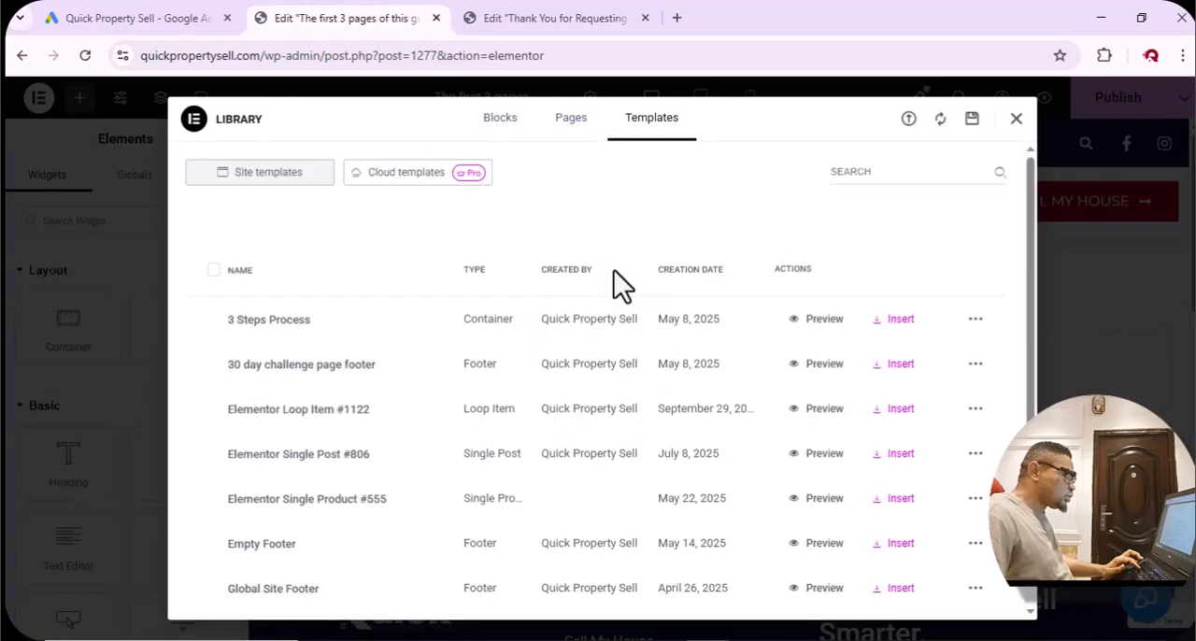
pyautogui.click(918, 171)
pyautogui.write('lead')
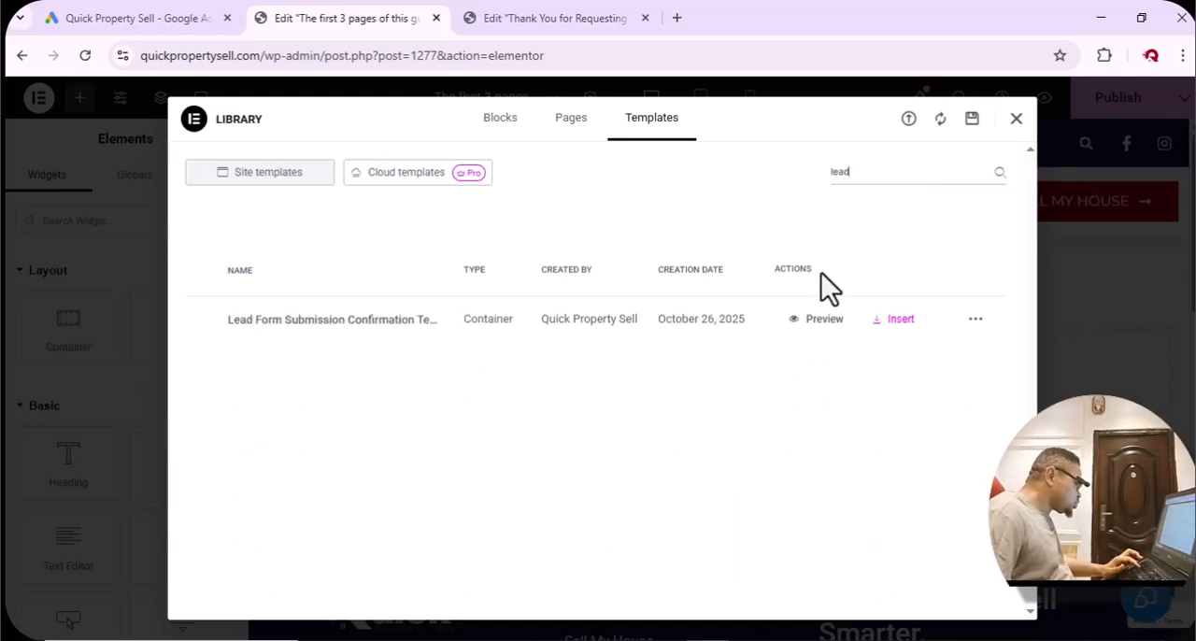
pyautogui.click(886, 323)
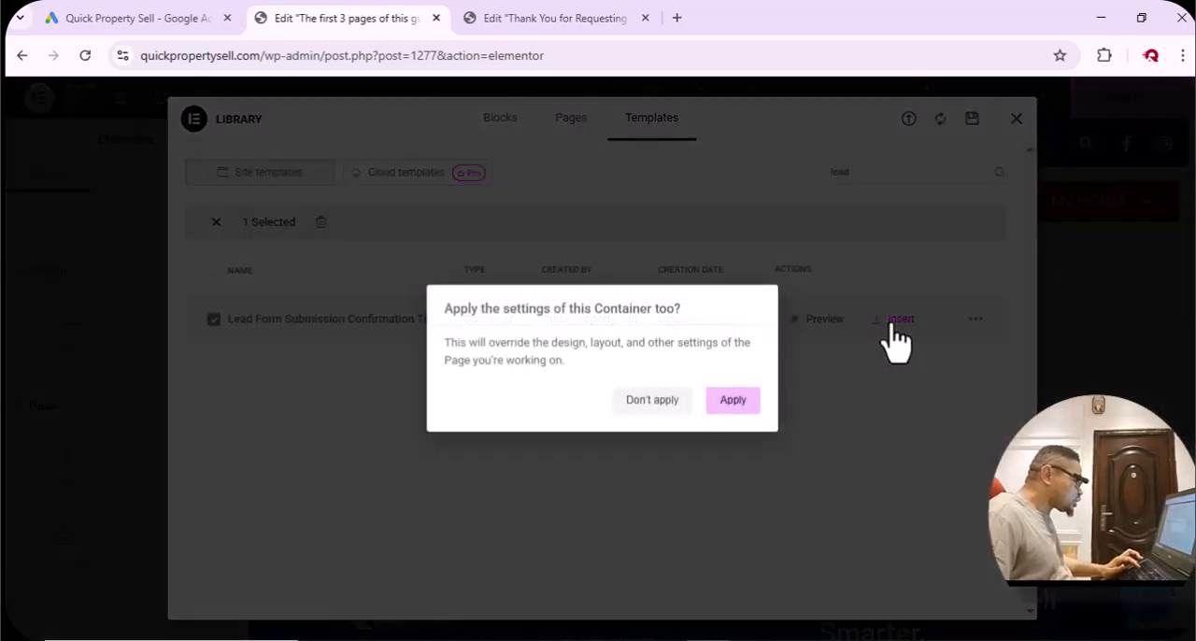
pyautogui.click(738, 399)
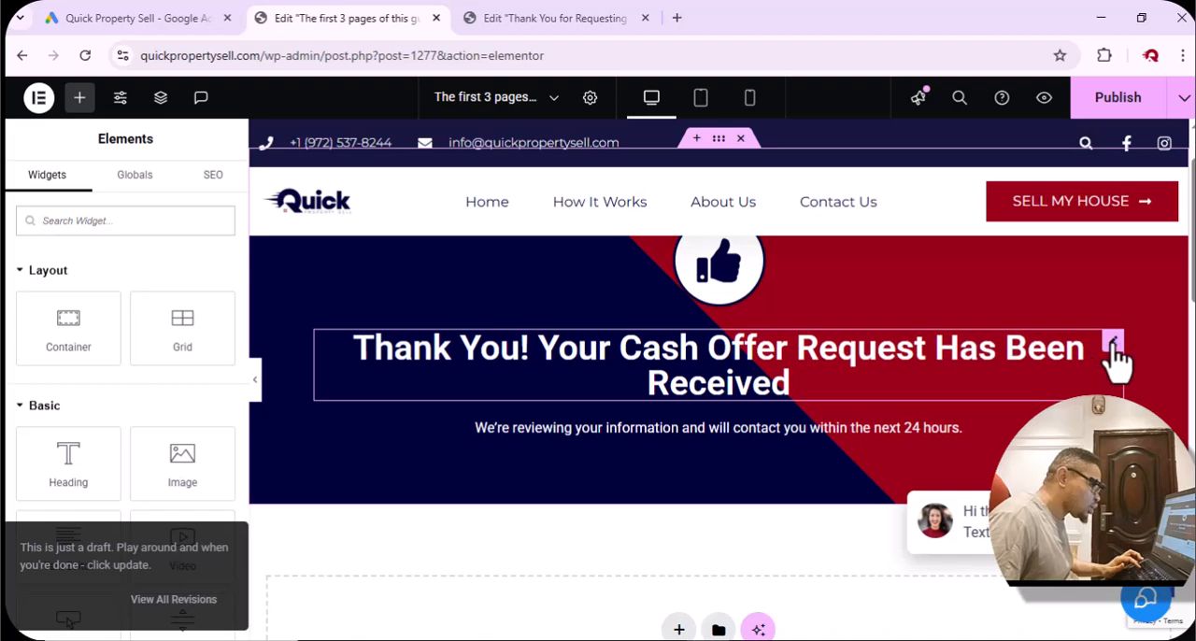
# Replace the banner heading with "A free 3-page sneak peek of this guide will be in your inbox shortly.".
pyautogui.click(1114, 344)
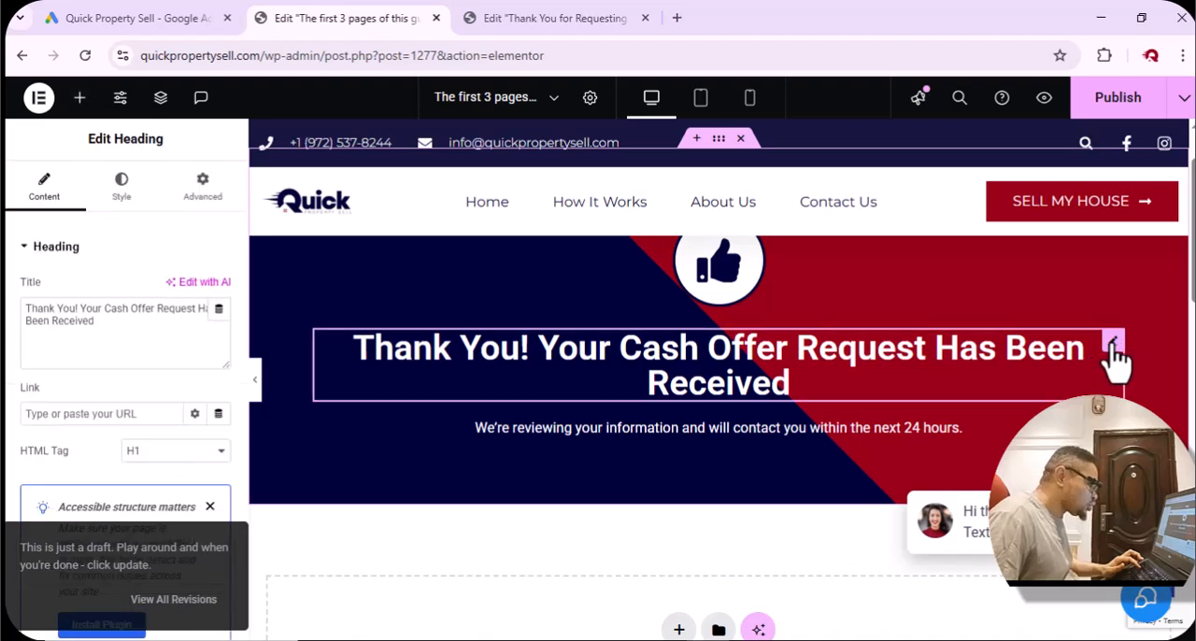
pyautogui.tripleClick(171, 318)
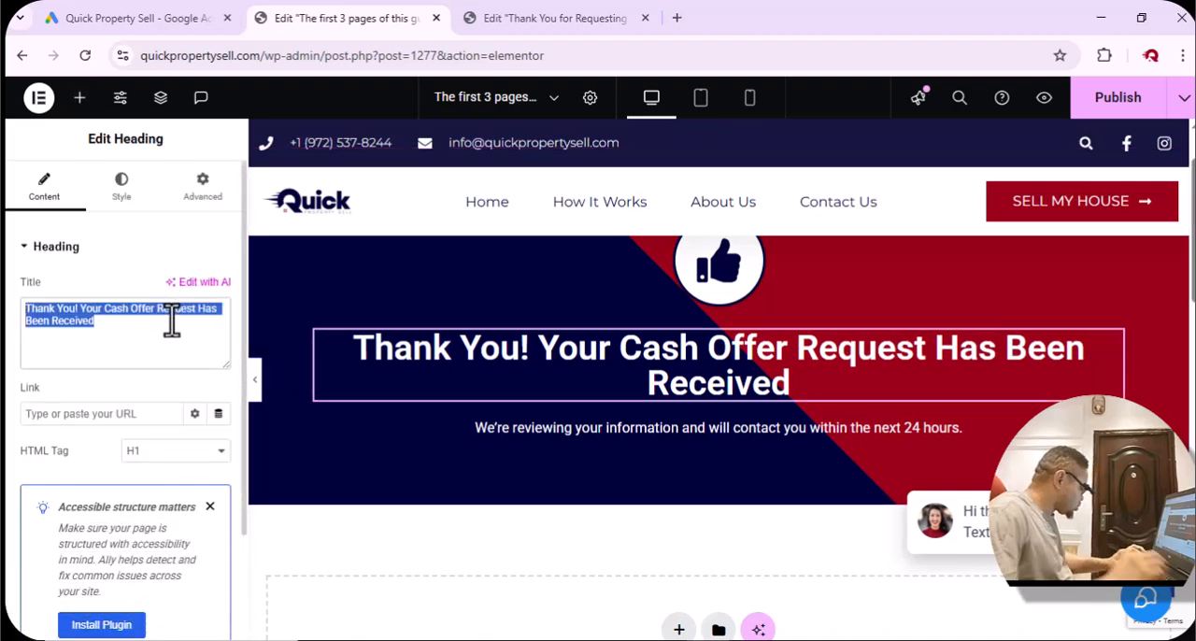
pyautogui.write('A free')
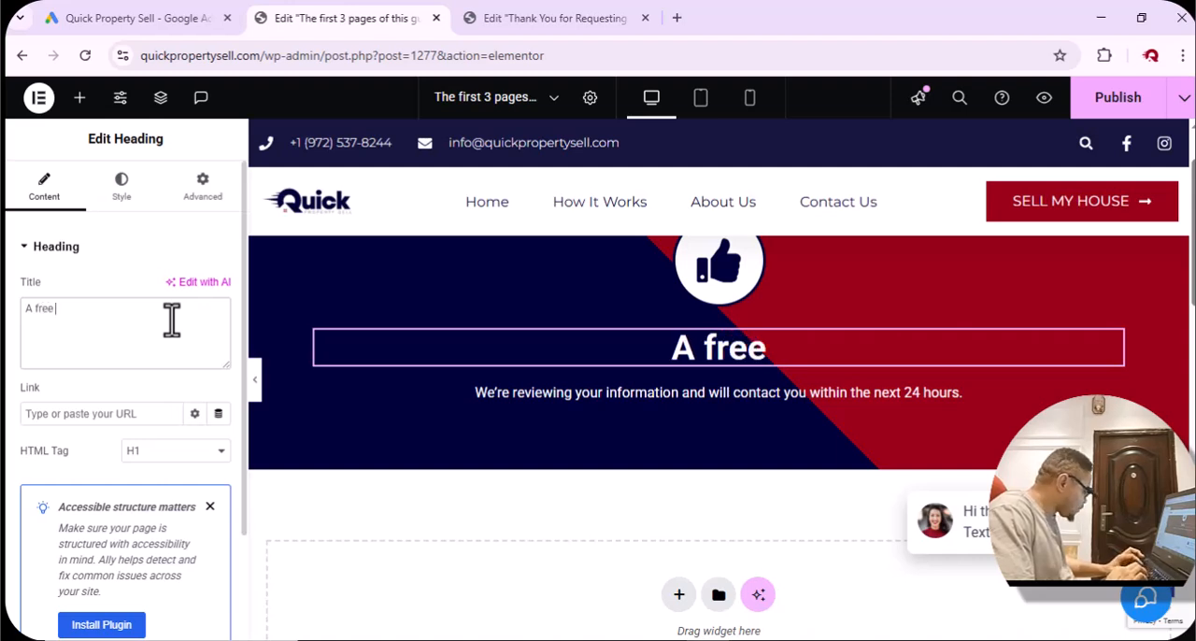
pyautogui.write(' 3-')
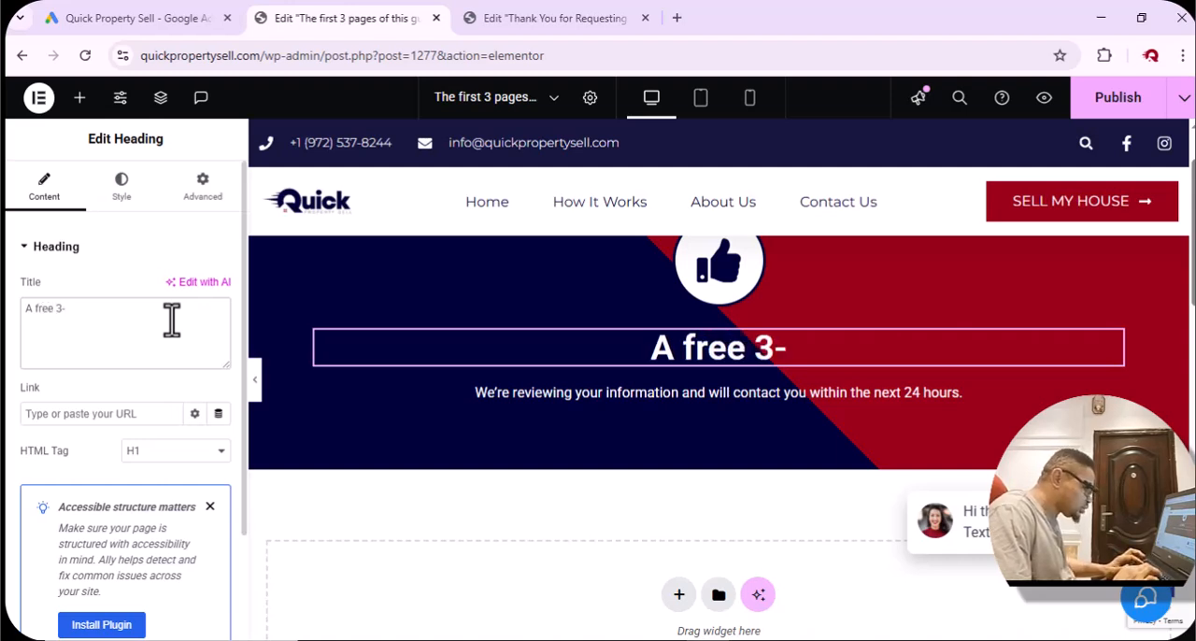
pyautogui.write('page s')
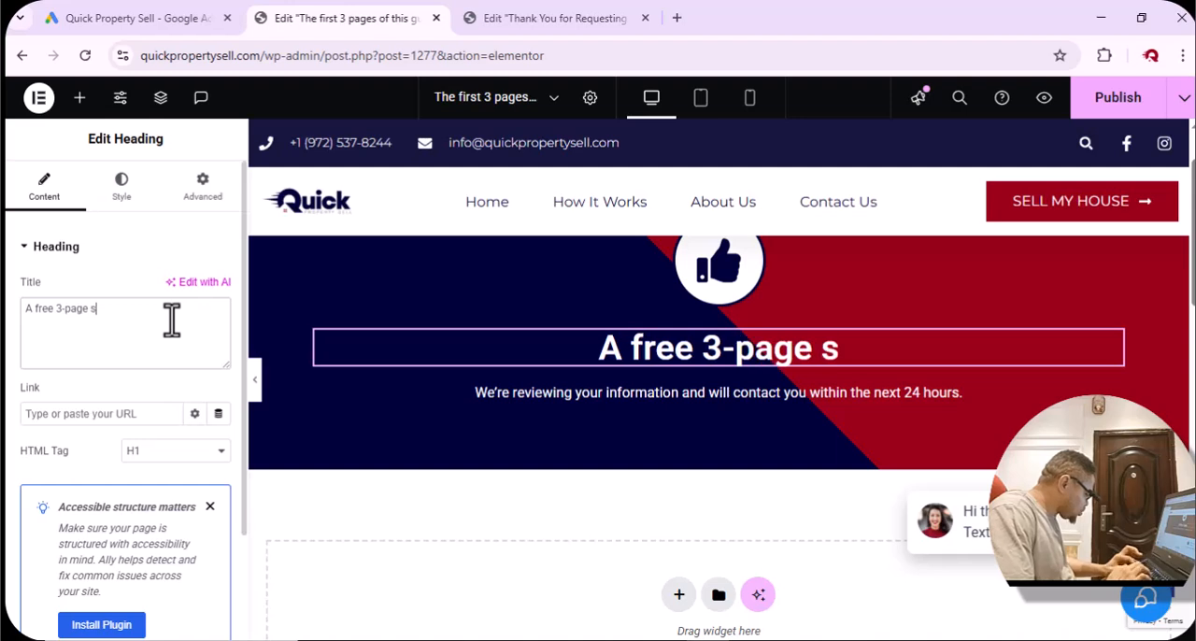
pyautogui.write('neak')
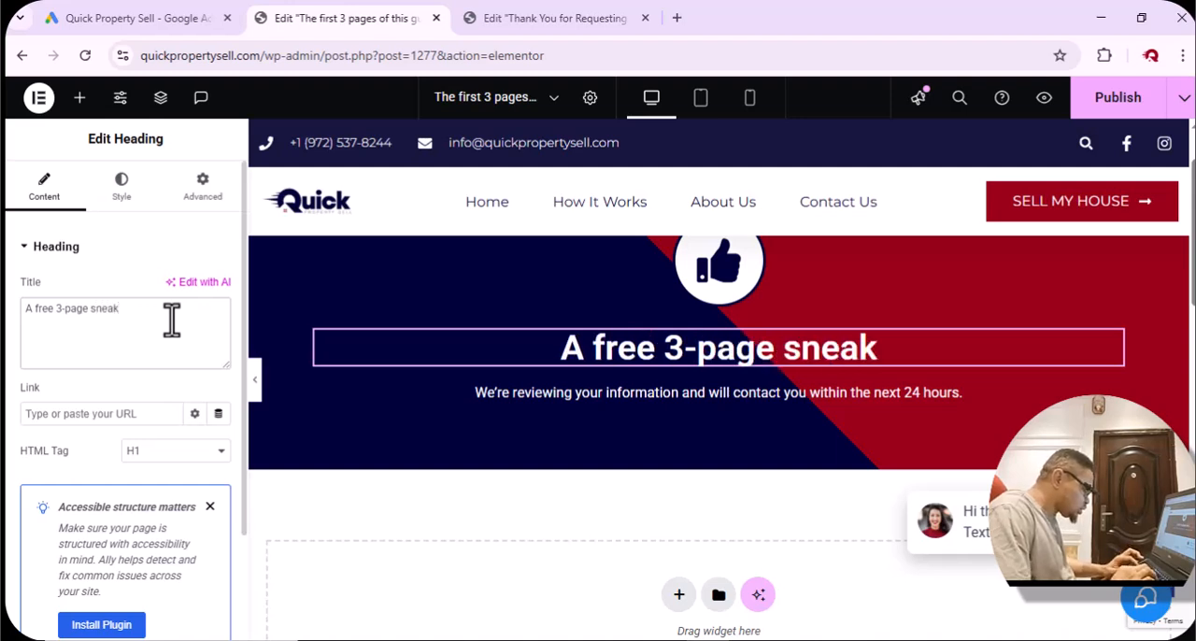
pyautogui.write(' peek of thi')
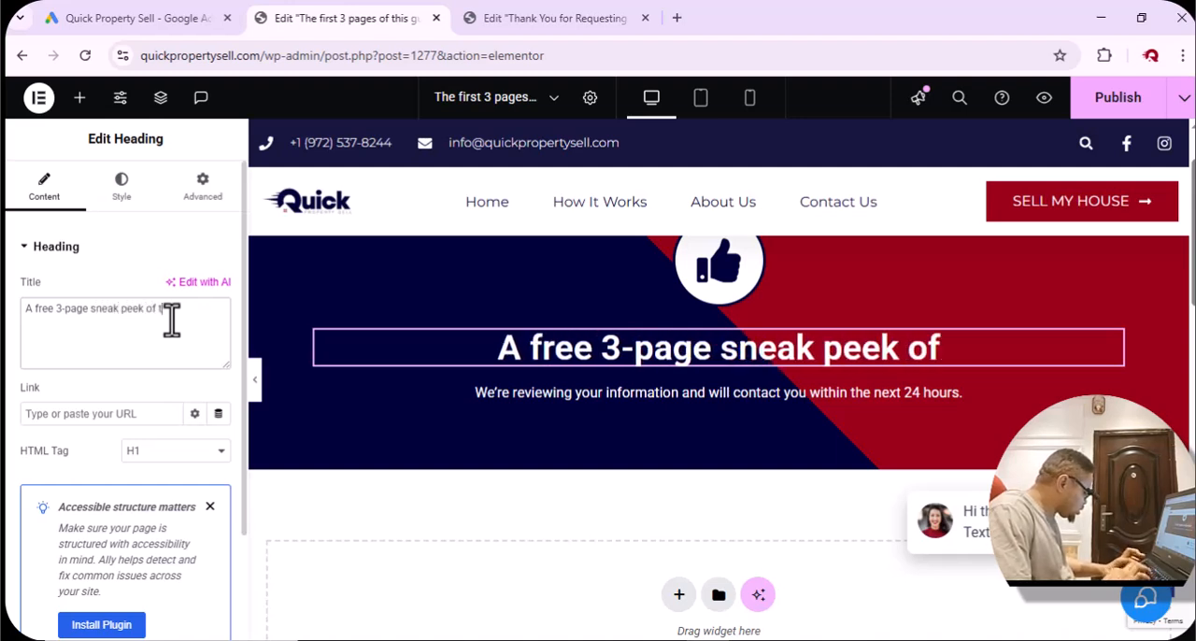
pyautogui.write('s')
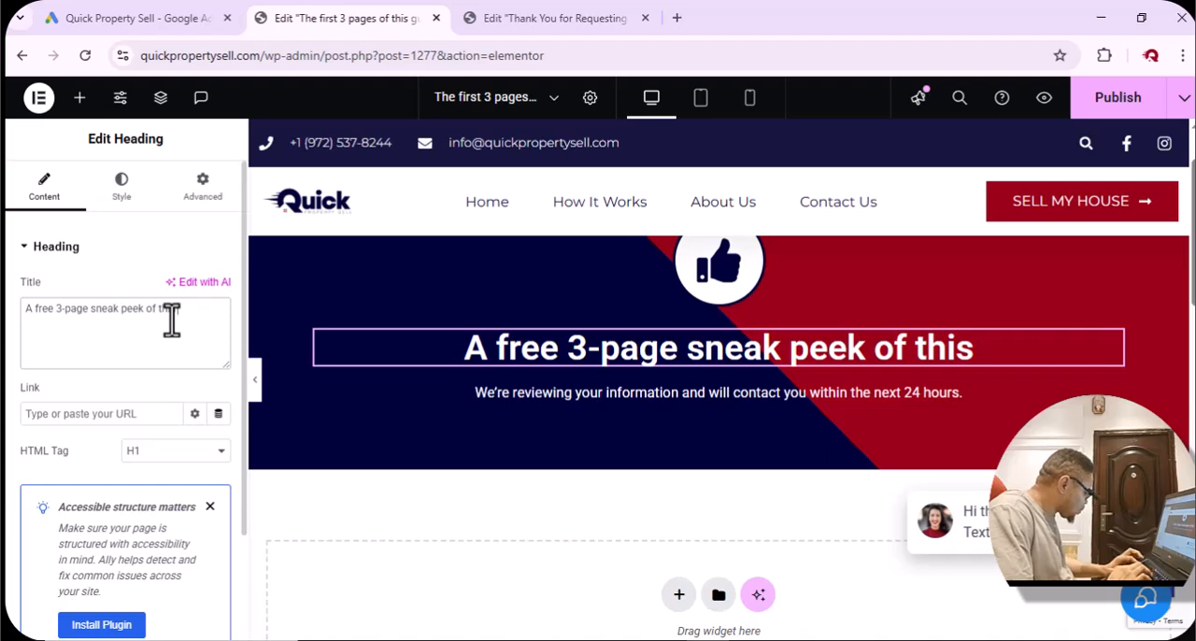
pyautogui.write(' re')
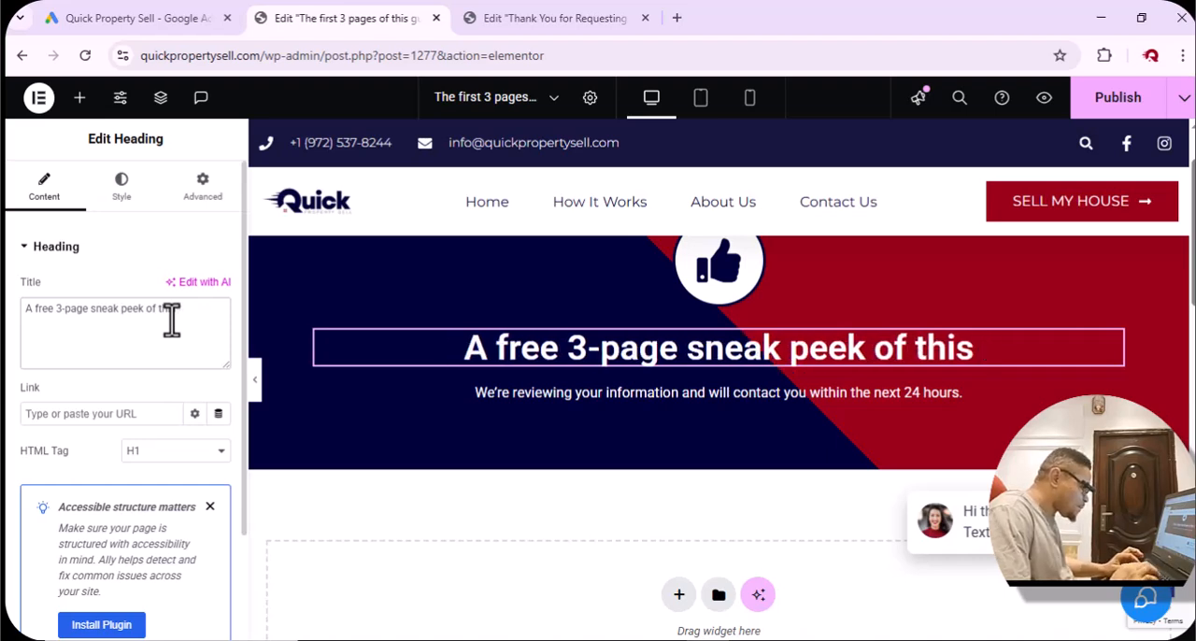
pyautogui.write('guid')
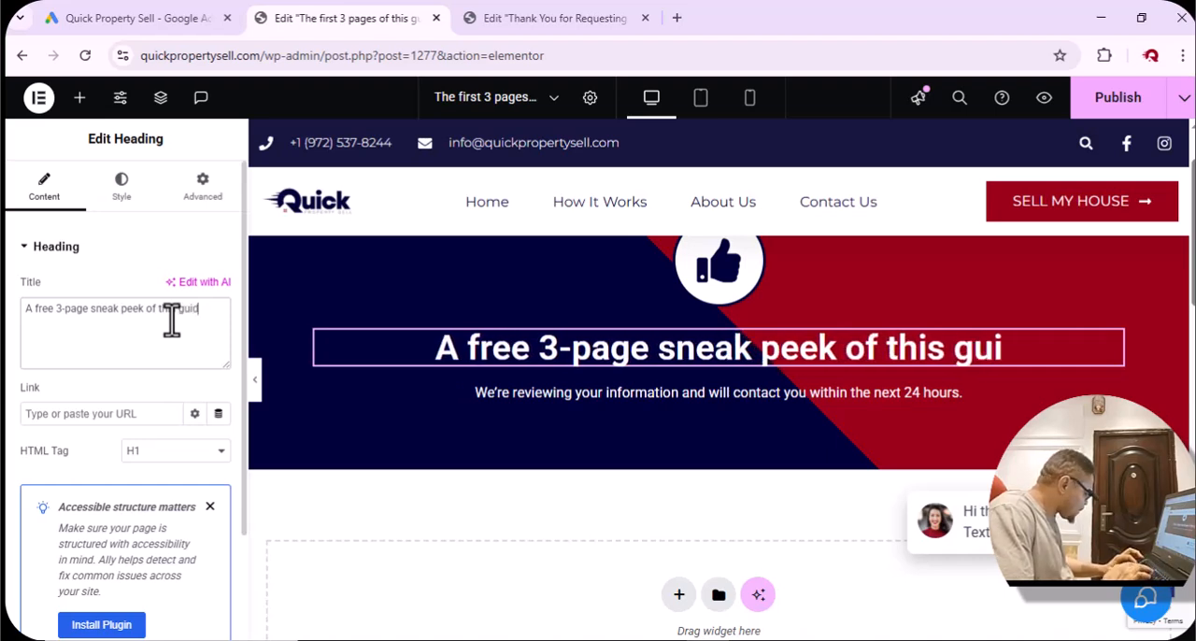
pyautogui.write('e will be')
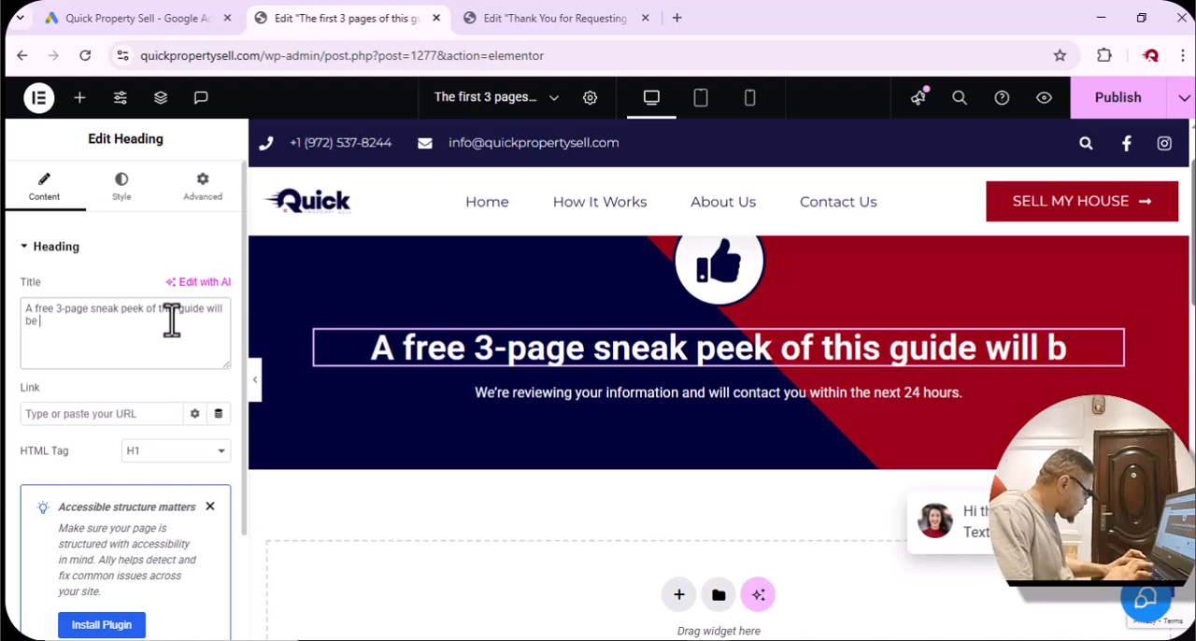
pyautogui.write(' in your ')
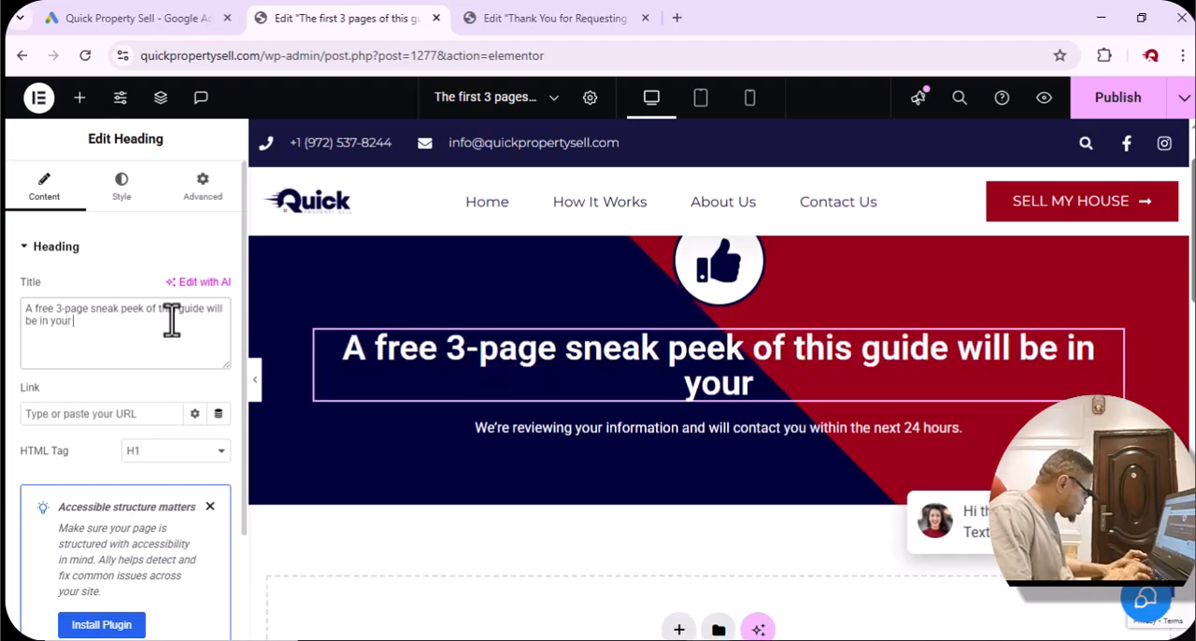
pyautogui.write('inbox')
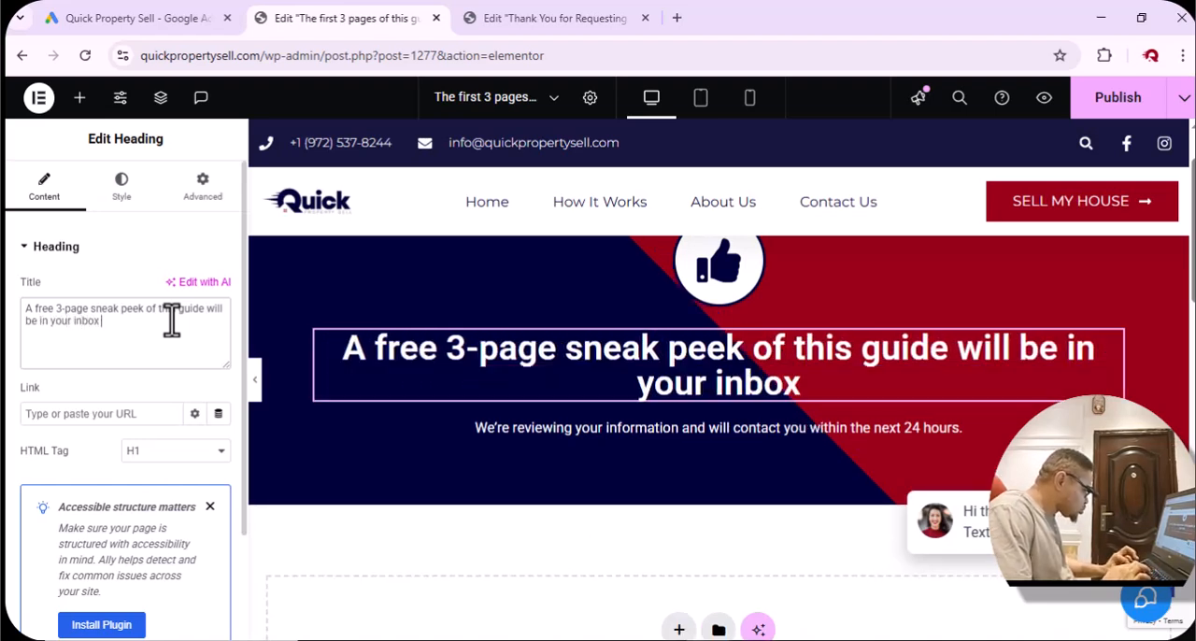
pyautogui.write(' shor')
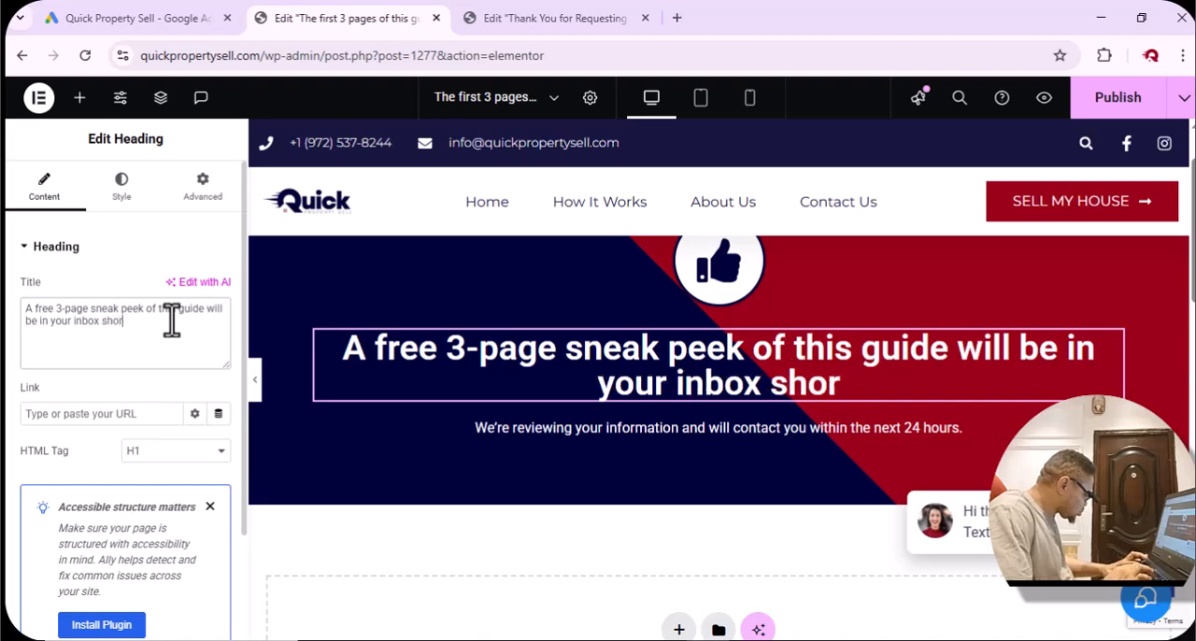
pyautogui.write('tly')
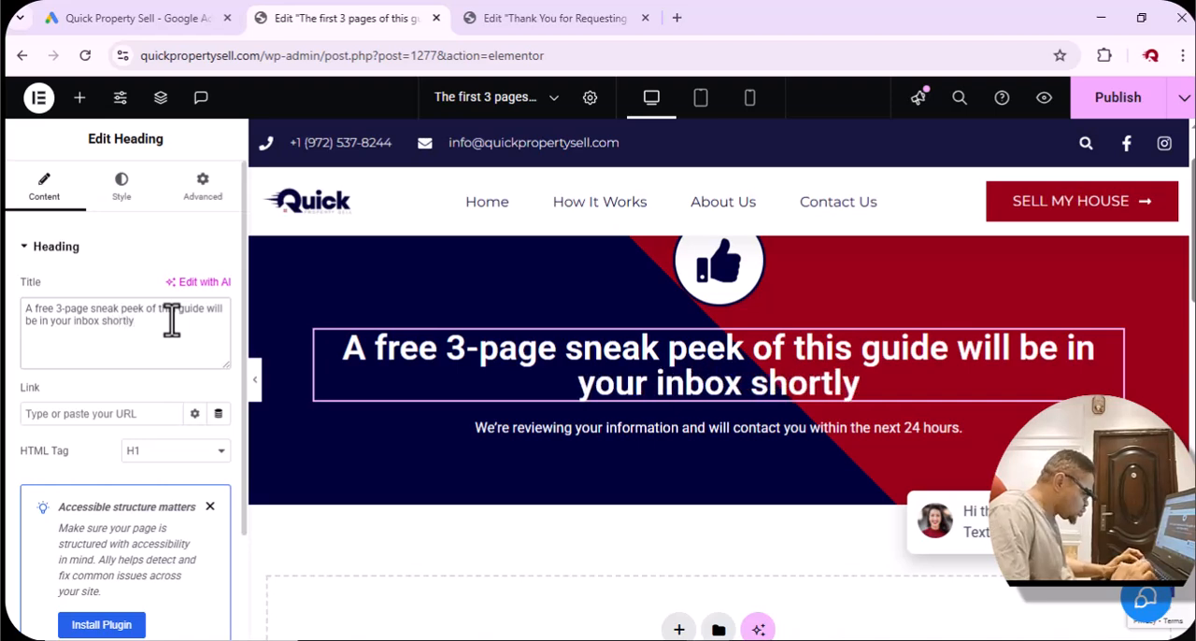
pyautogui.write('.')
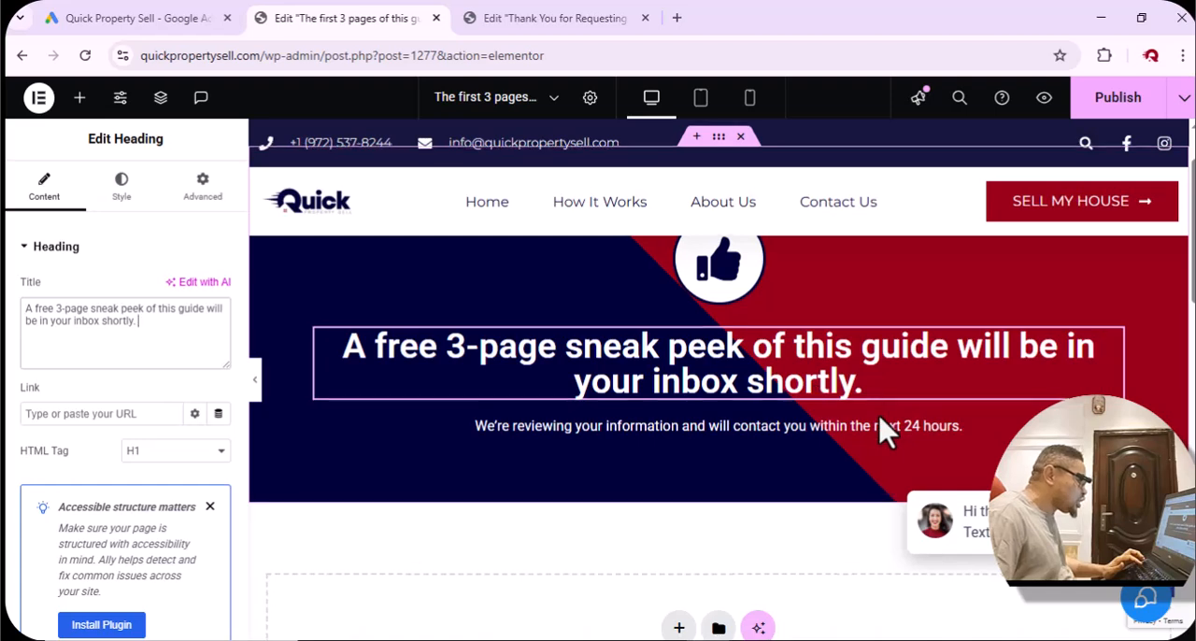
# Delete the text block beneath the heading about reviewing information and contacting within 24 hours.
pyautogui.scroll(-1, 869, 435)
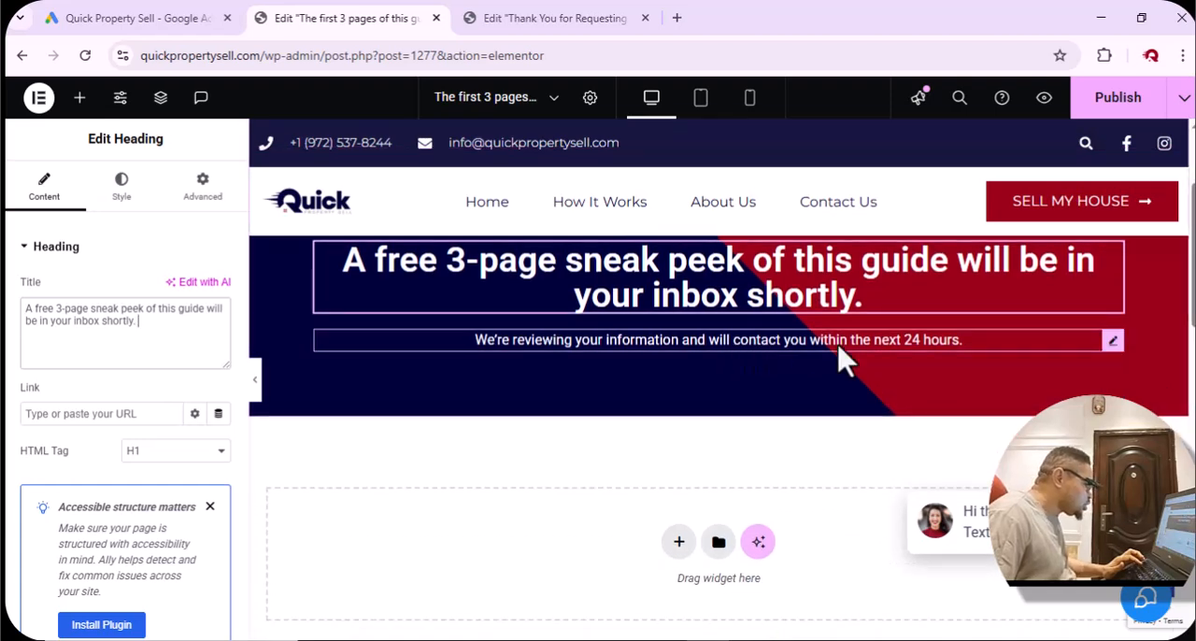
pyautogui.click(1113, 344)
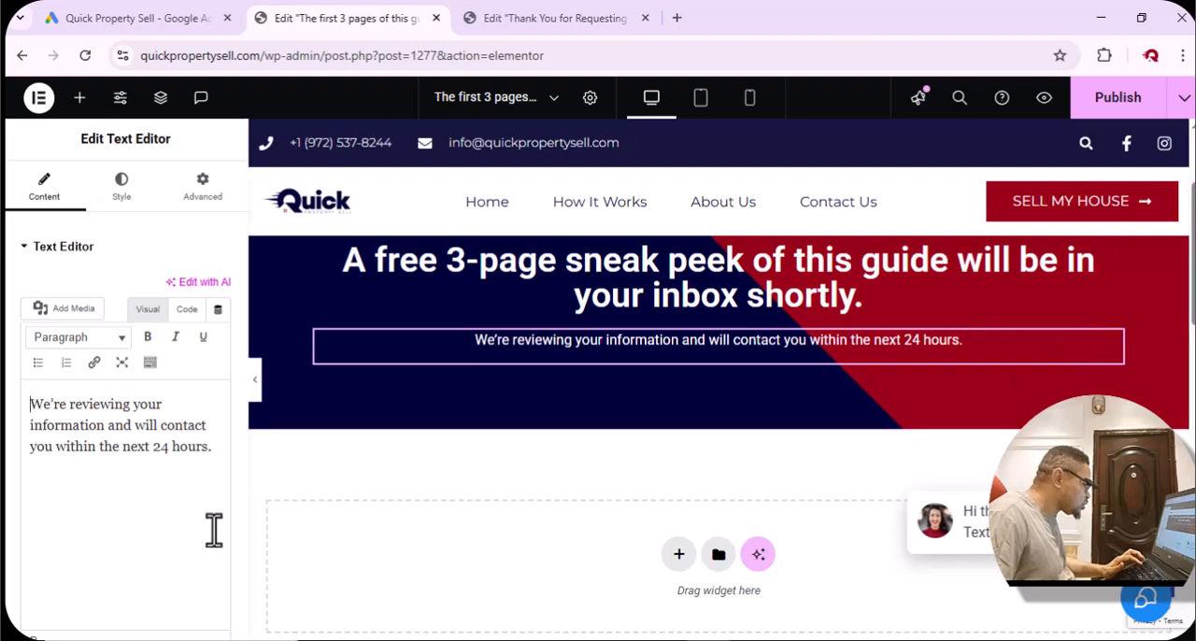
pyautogui.rightClick(1115, 346)
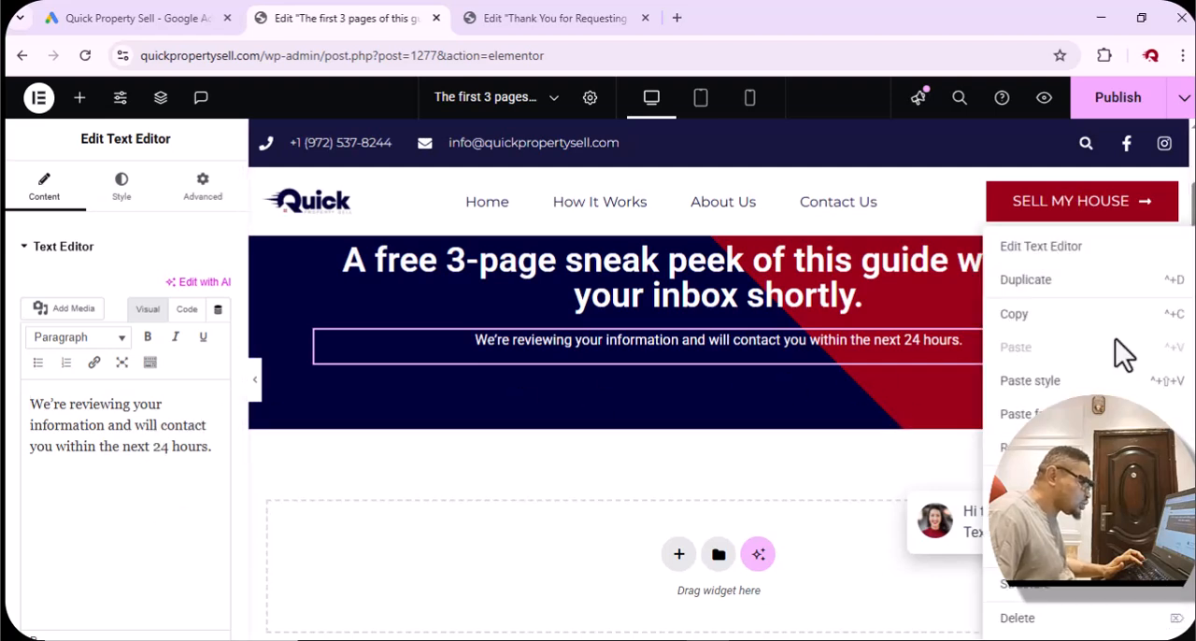
pyautogui.click(1066, 625)
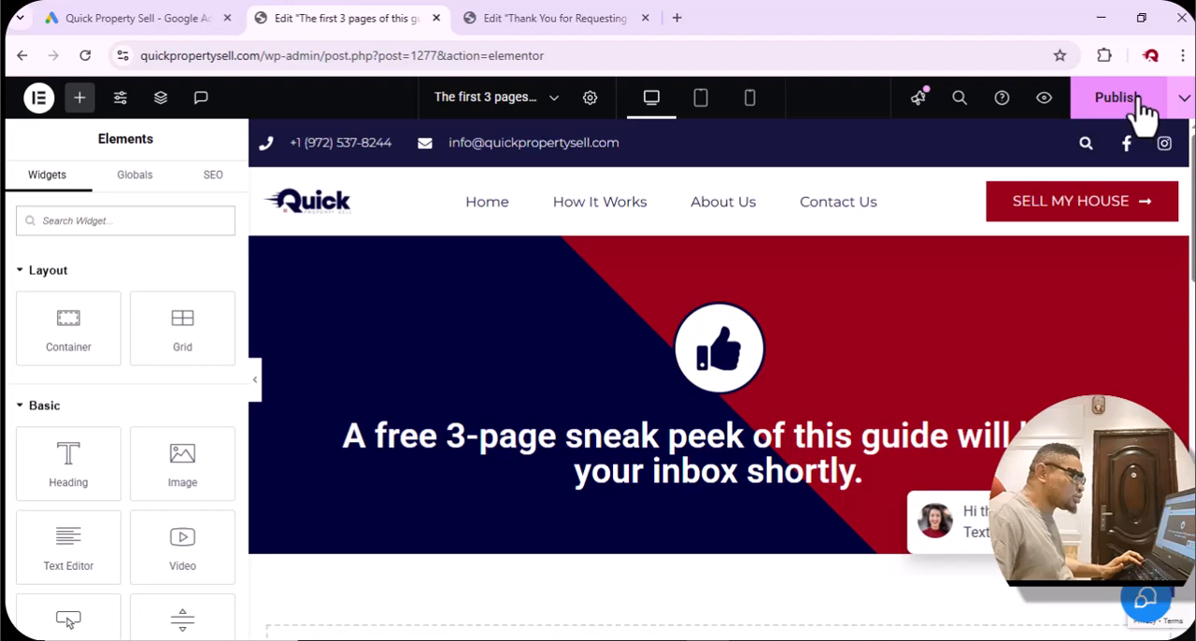
# Publish the redesigned thank-you page and view its live version from header to footer.
pyautogui.click(1139, 98)
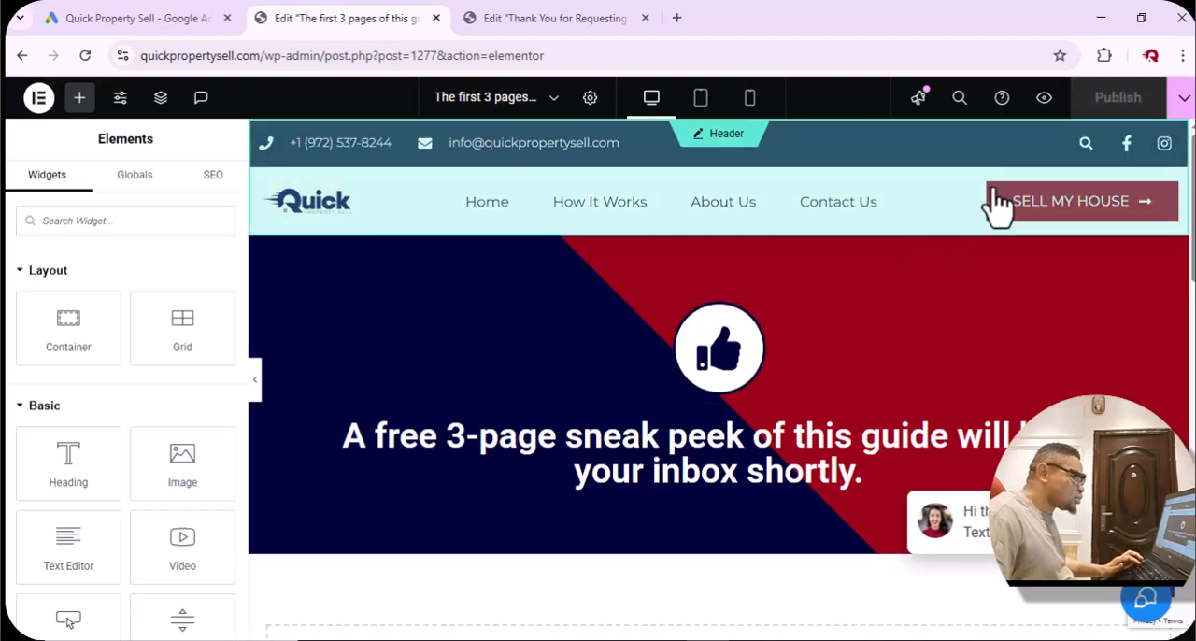
pyautogui.click(1180, 98)
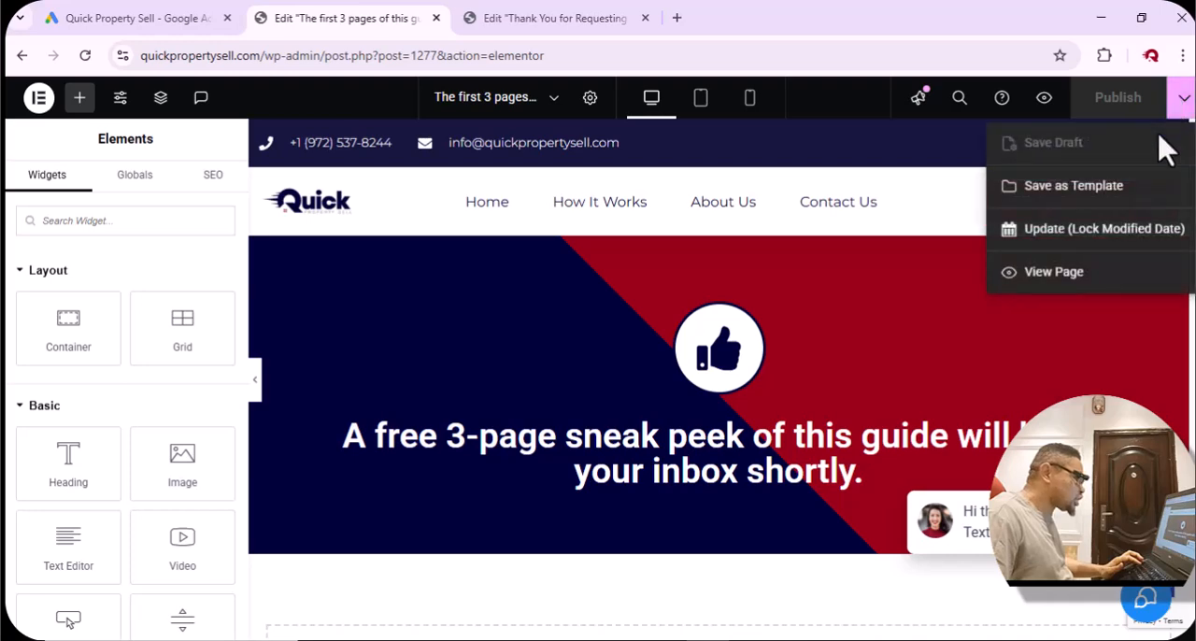
pyautogui.click(1094, 282)
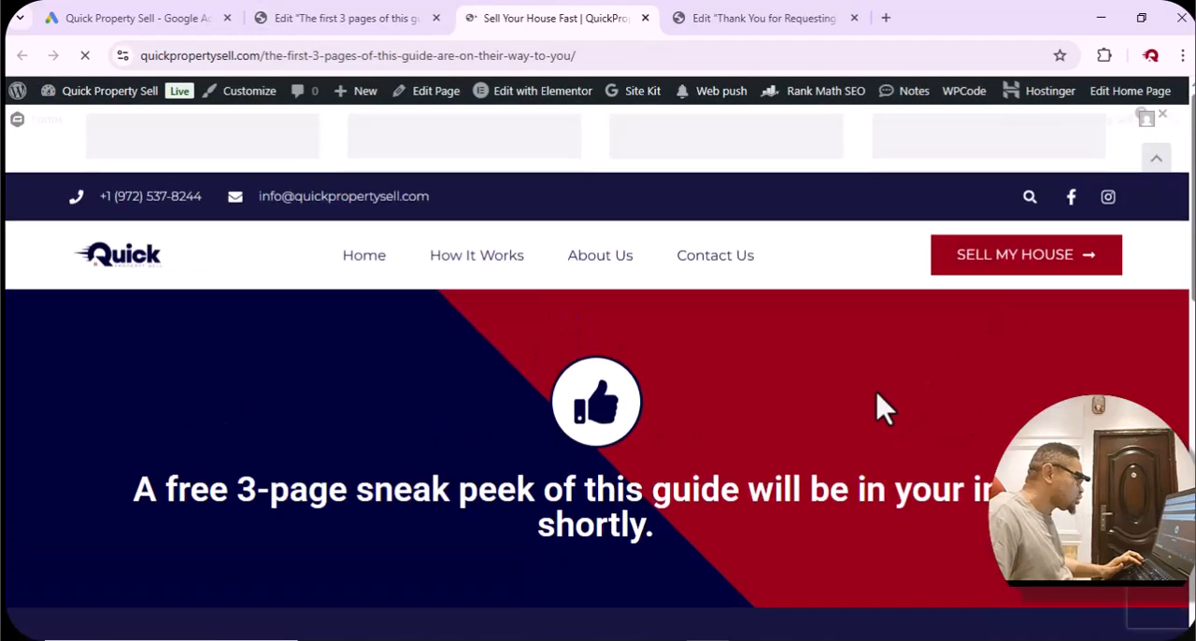
pyautogui.scroll(-4, 876, 393)
pyautogui.scroll(4, 876, 394)
pyautogui.scroll(-2, 876, 394)
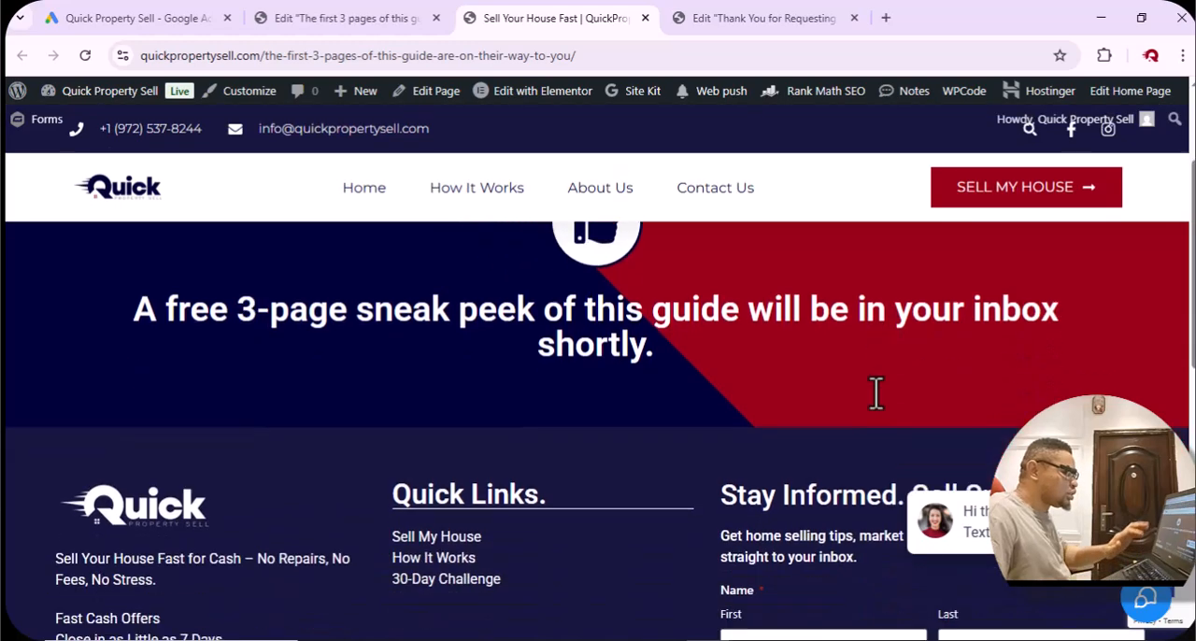
pyautogui.scroll(1, 876, 393)
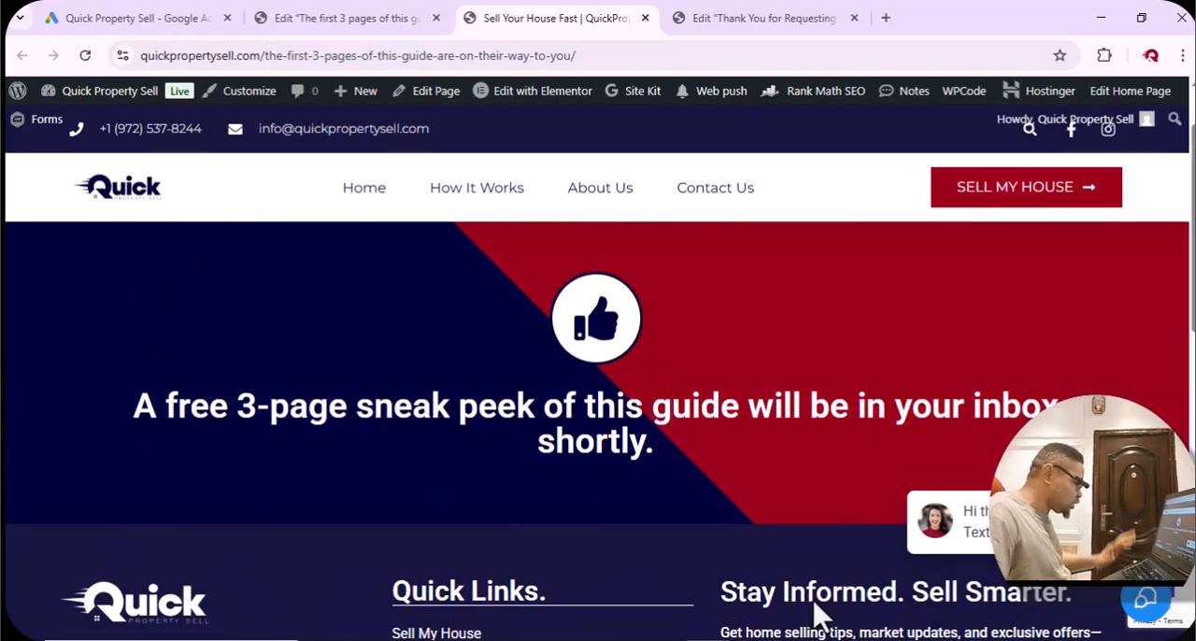
# Bring up the free 3-page download form on the guide's sales page and check the thank-you page's address.
pyautogui.click(667, 639)
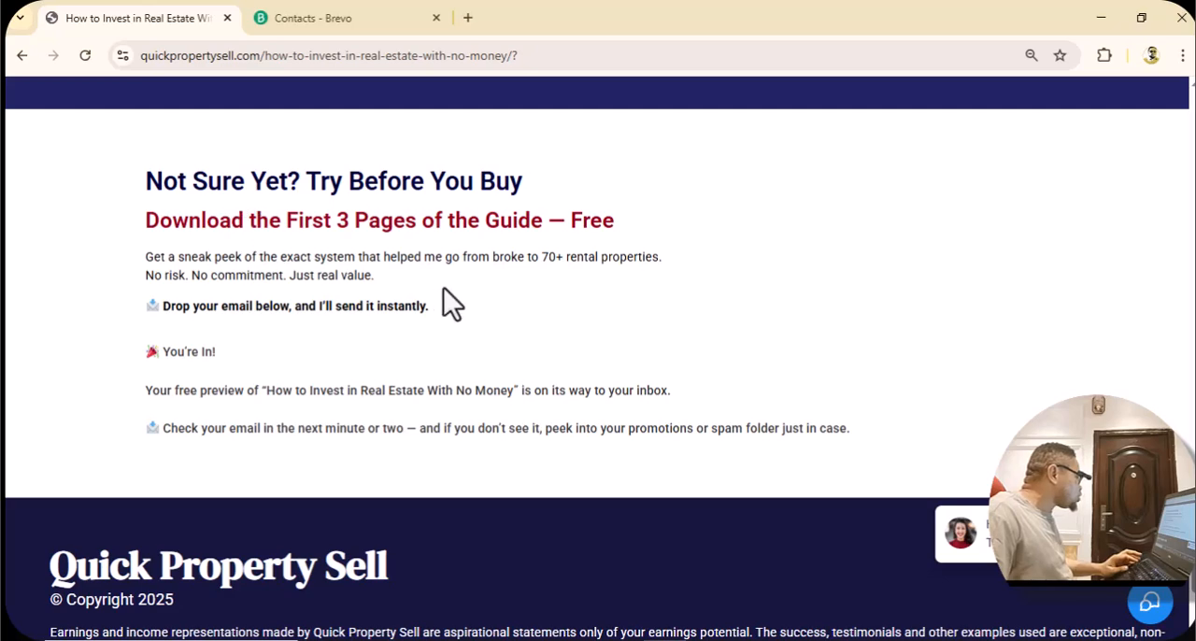
pyautogui.scroll(6, 448, 302)
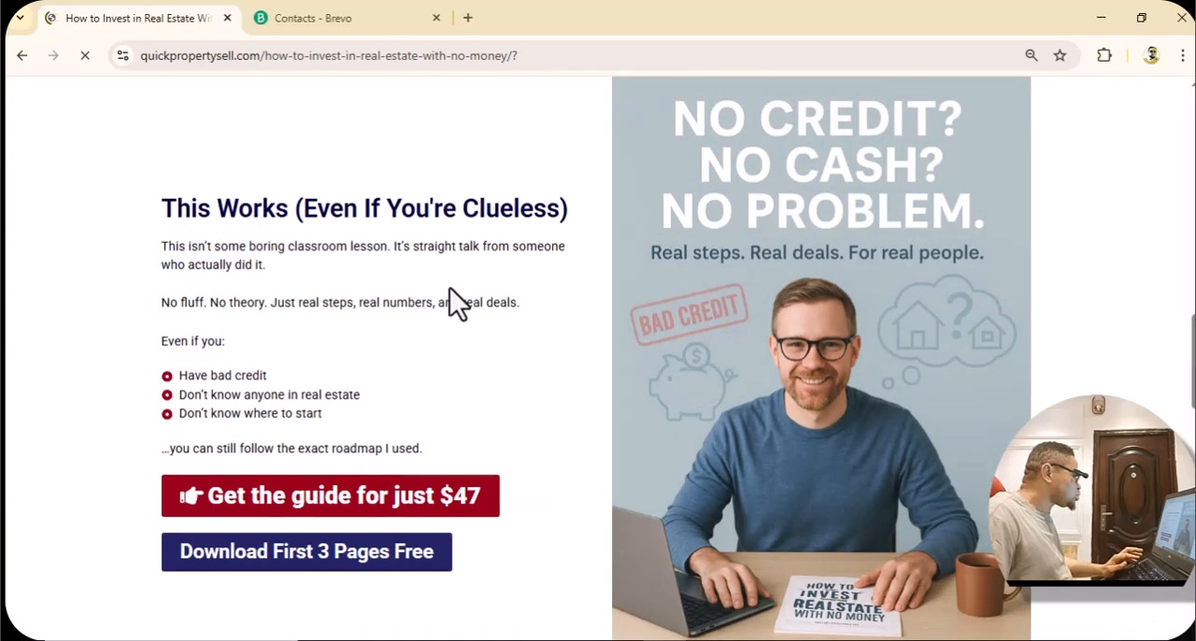
pyautogui.scroll(-4, 450, 287)
pyautogui.scroll(2, 449, 287)
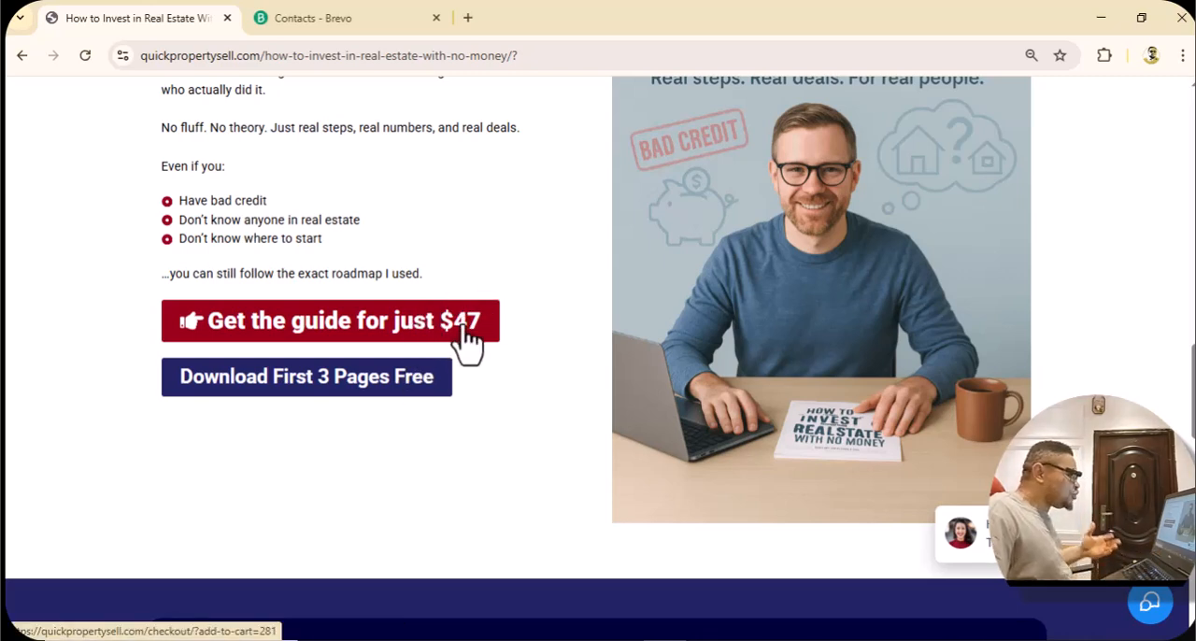
pyautogui.click(358, 377)
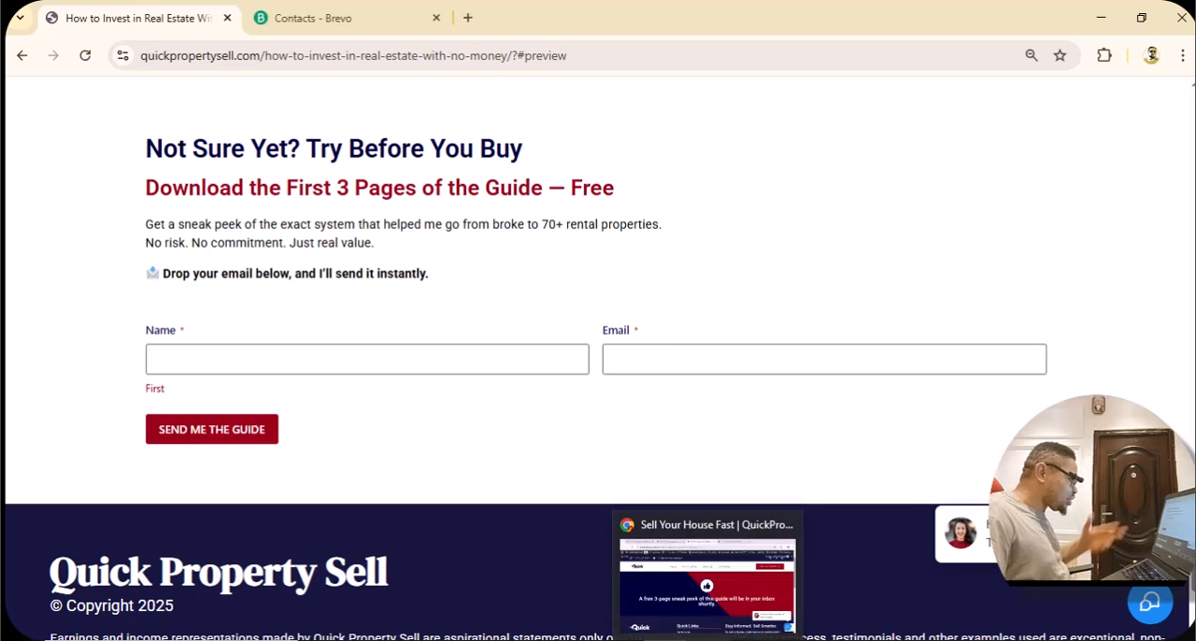
pyautogui.click(719, 575)
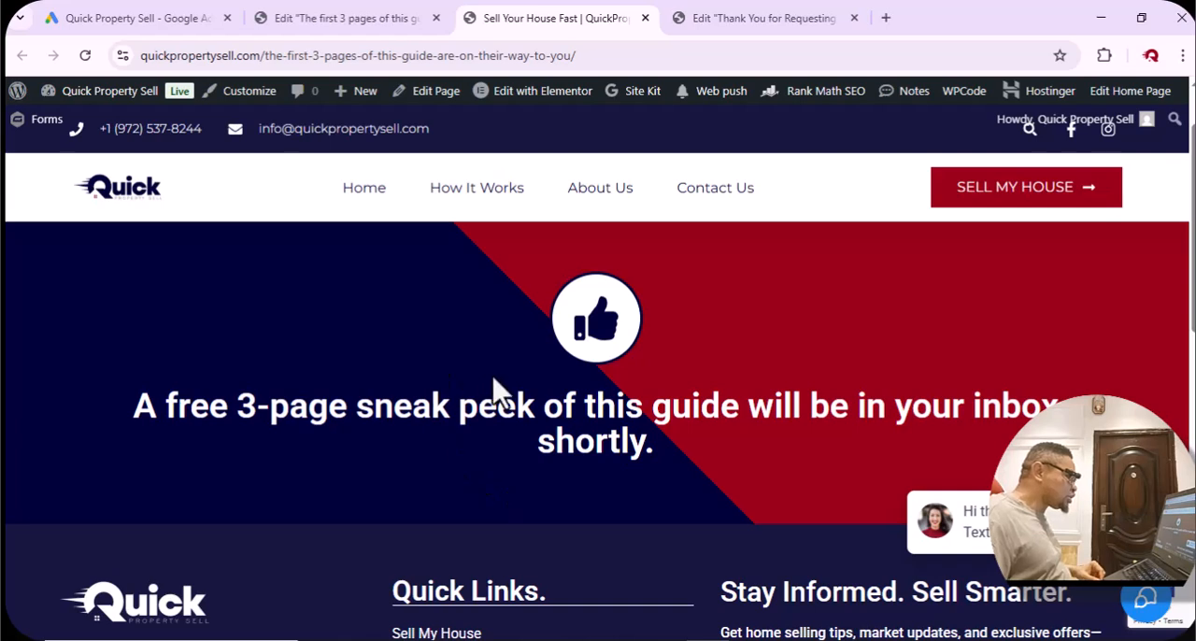
pyautogui.click(604, 56)
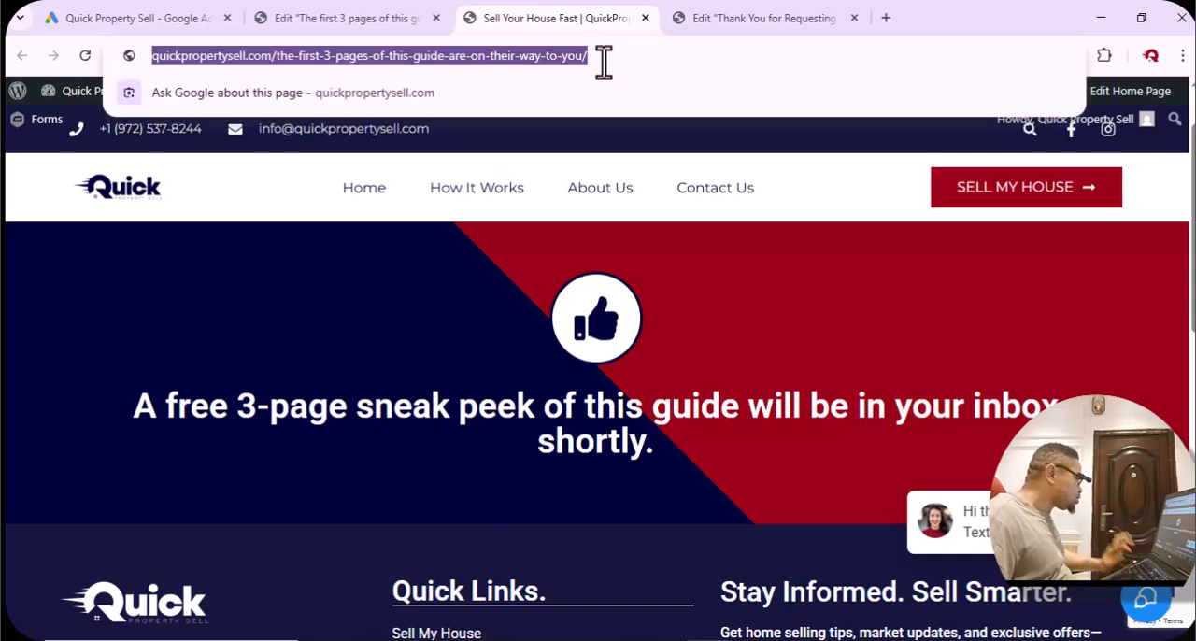
# Exit the Elementor editor and the page editor to the WordPress dashboard, and open the Gravity Forms list.
pyautogui.click(332, 19)
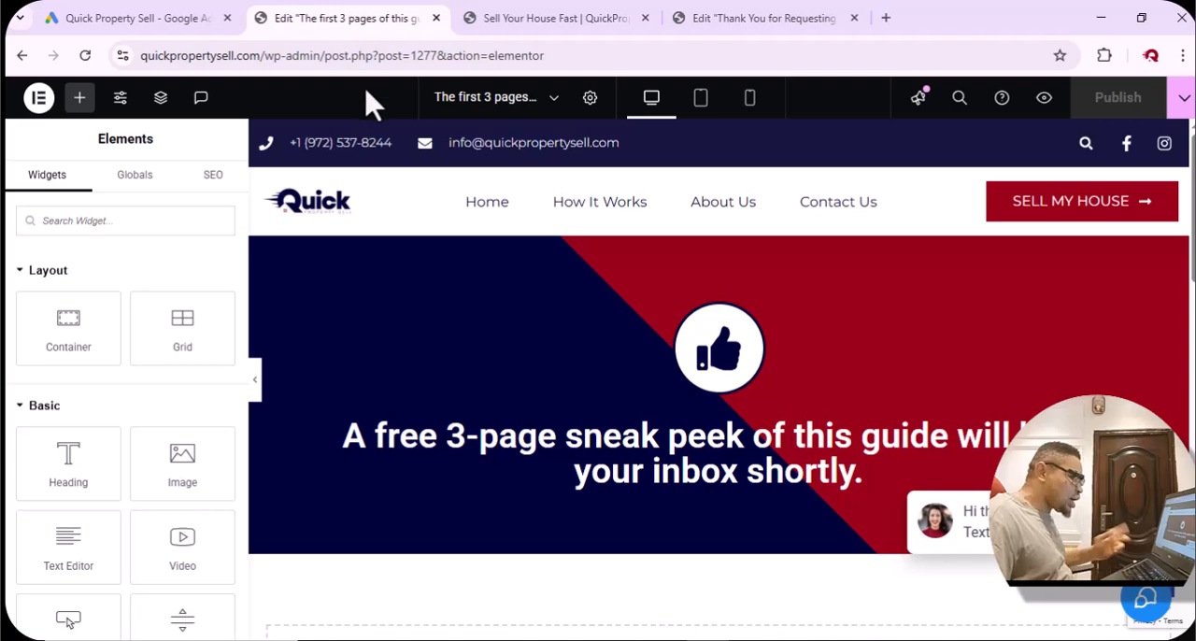
pyautogui.click(39, 98)
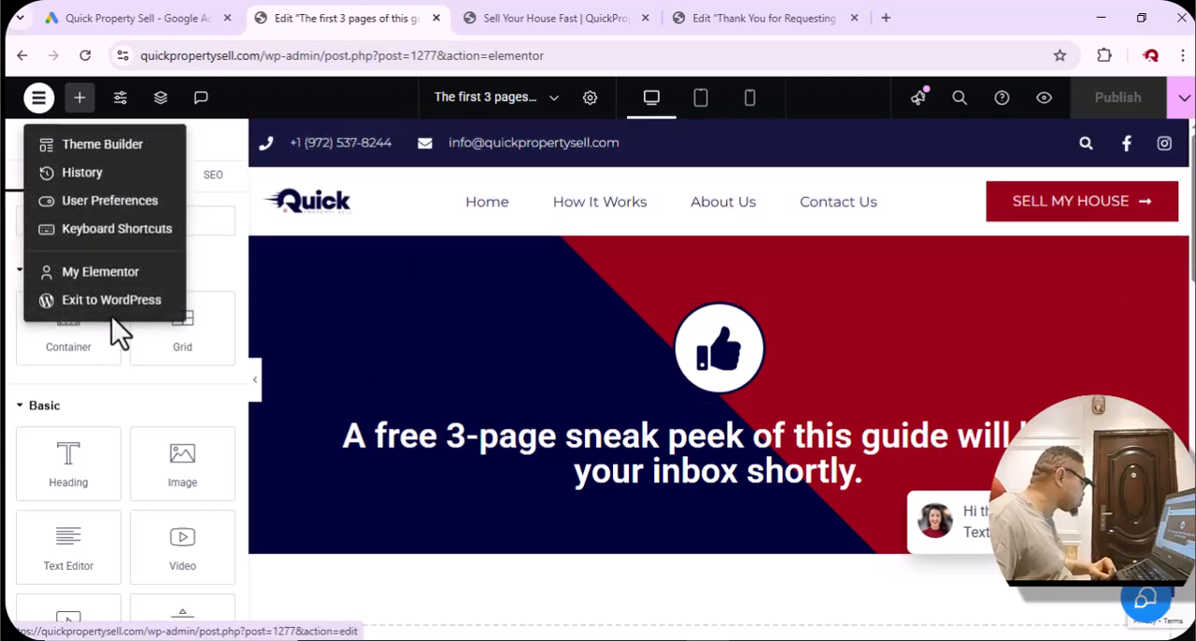
pyautogui.click(82, 301)
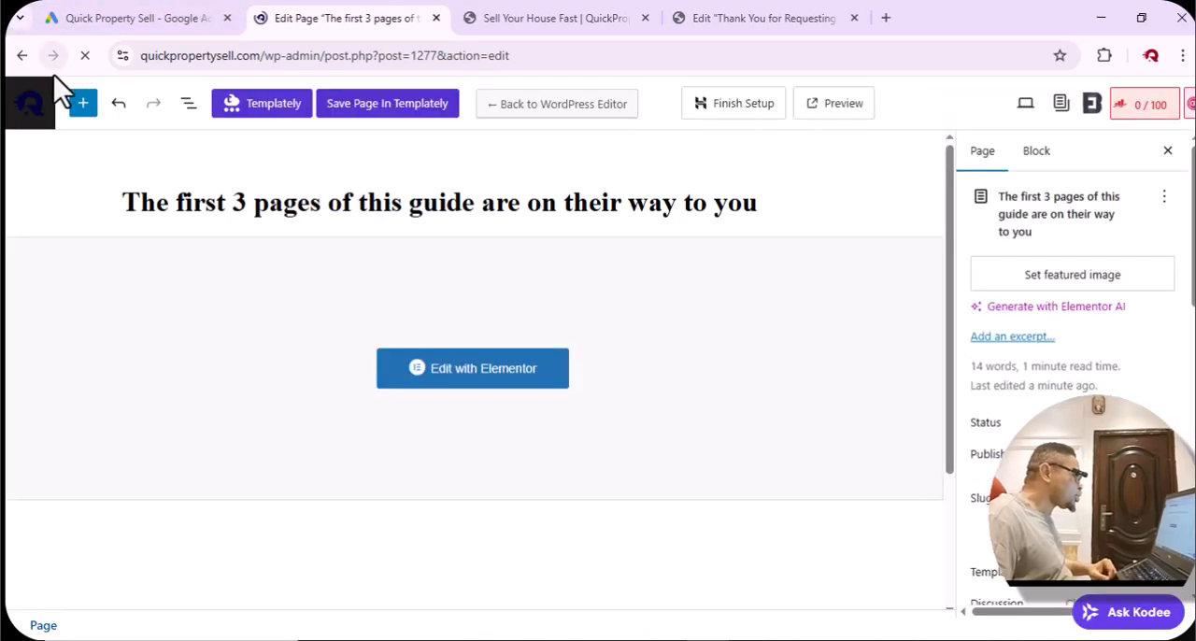
pyautogui.click(23, 127)
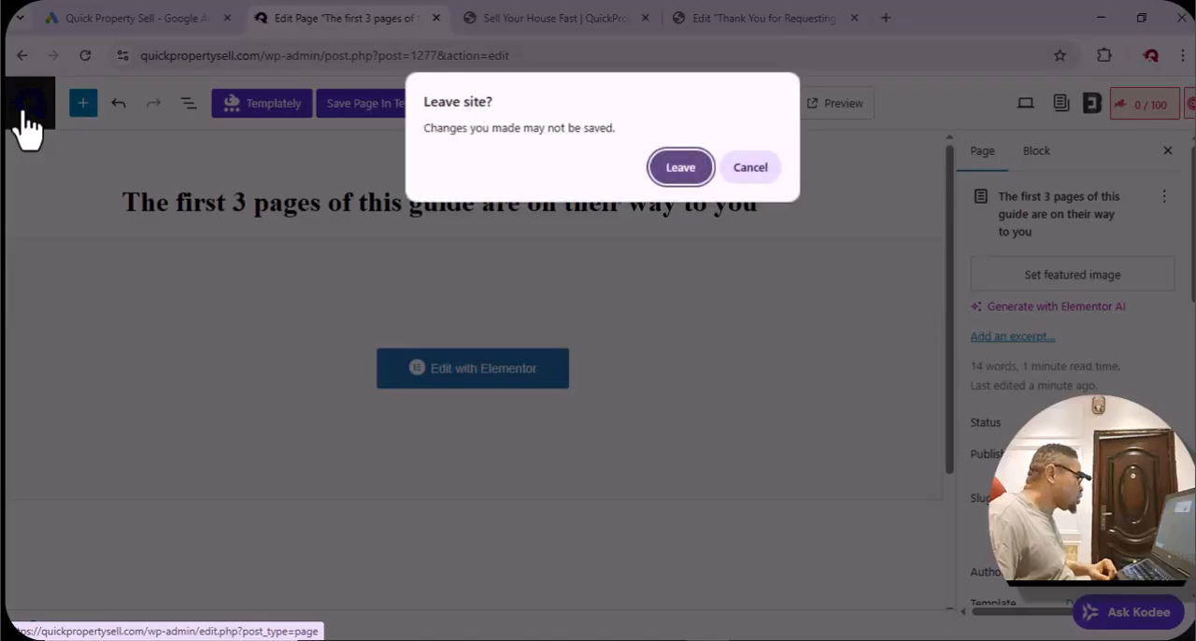
pyautogui.click(680, 168)
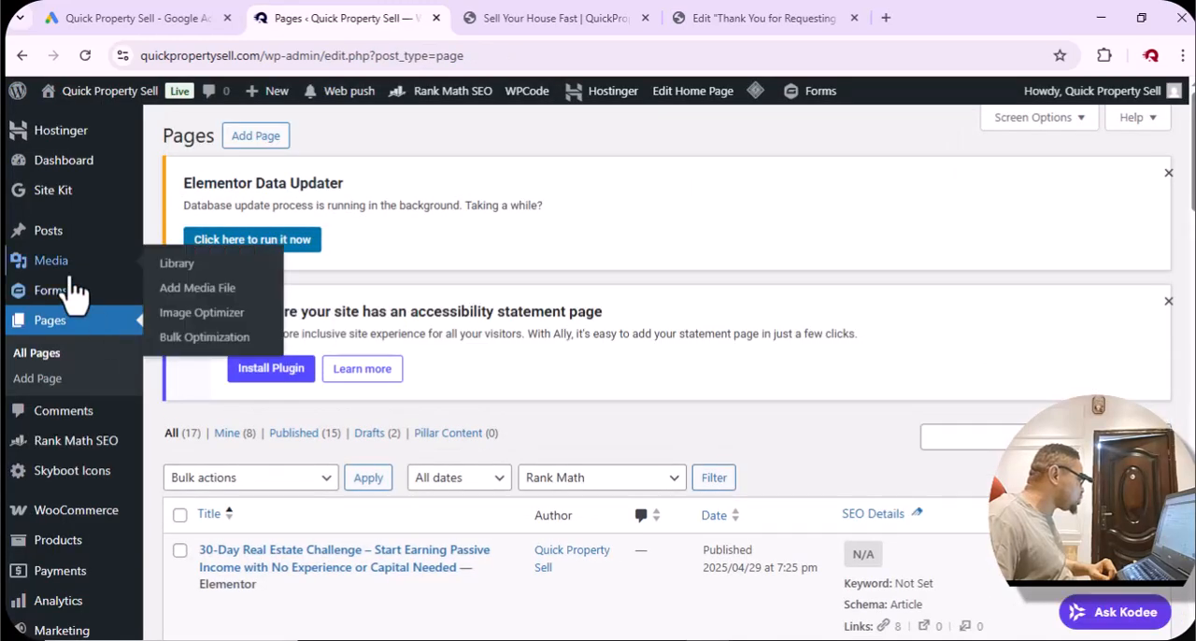
pyautogui.click(67, 297)
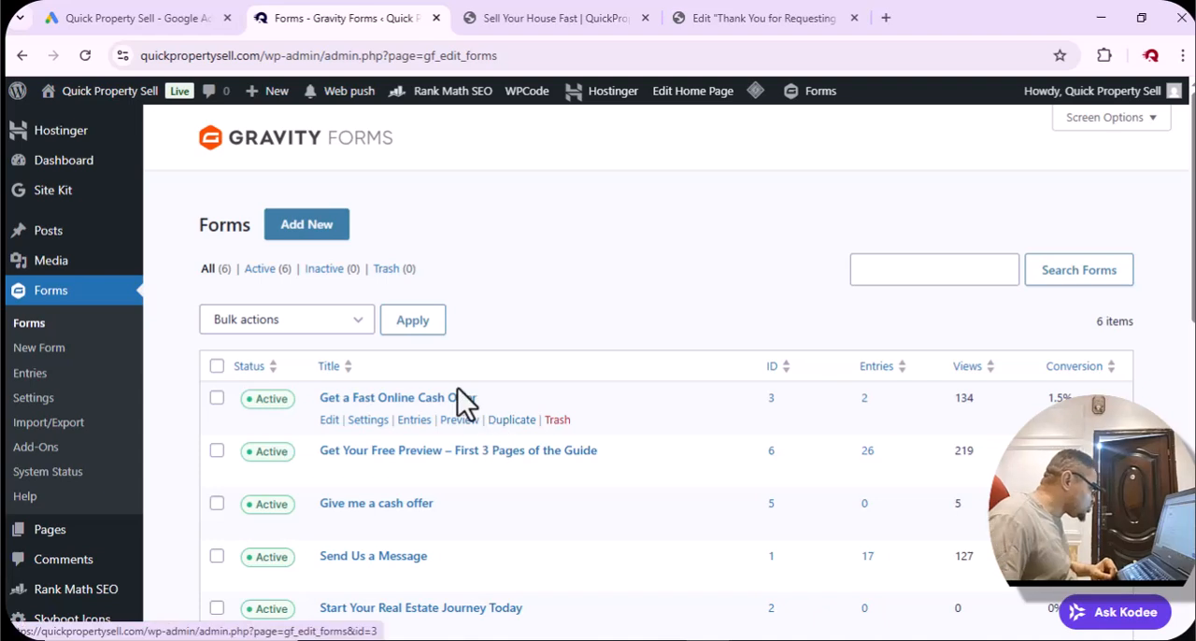
# Open the default confirmation of the "Get Your Free Preview – First 3 Pages of the Guide" form for editing.
pyautogui.scroll(-1, 458, 392)
pyautogui.moveTo(385, 393)
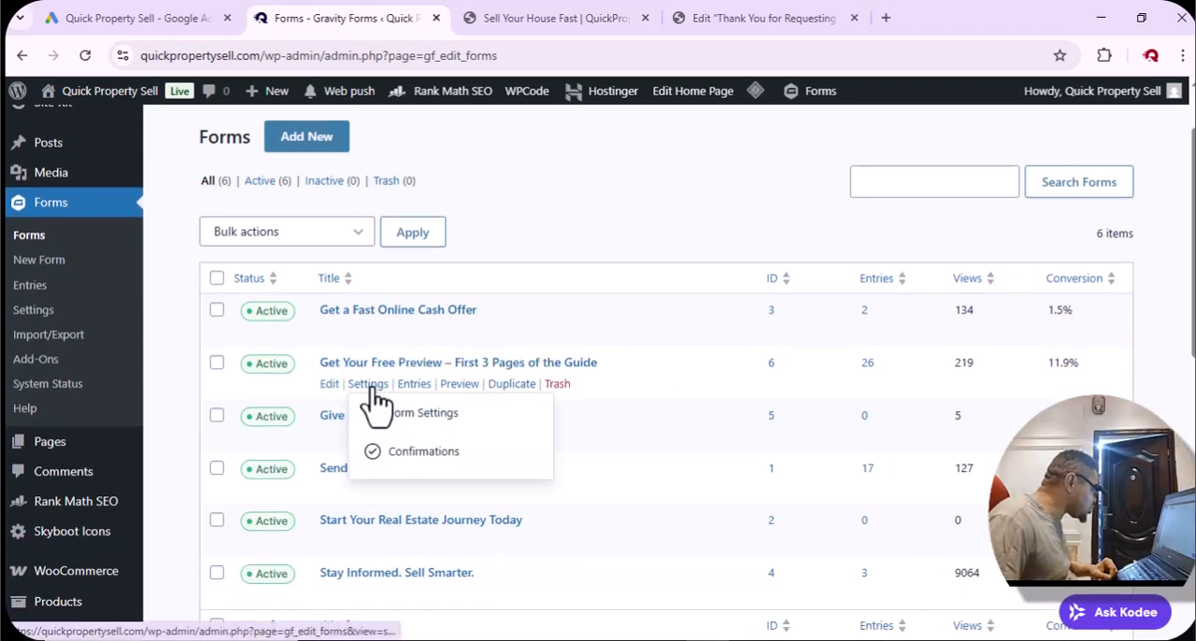
pyautogui.click(367, 391)
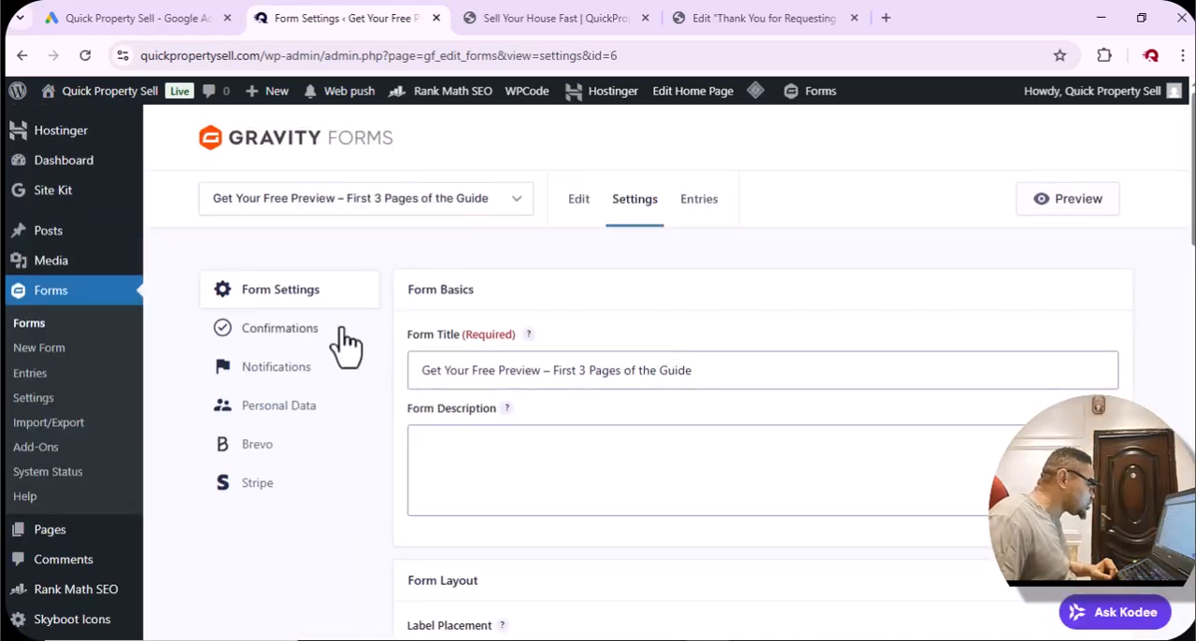
pyautogui.click(278, 334)
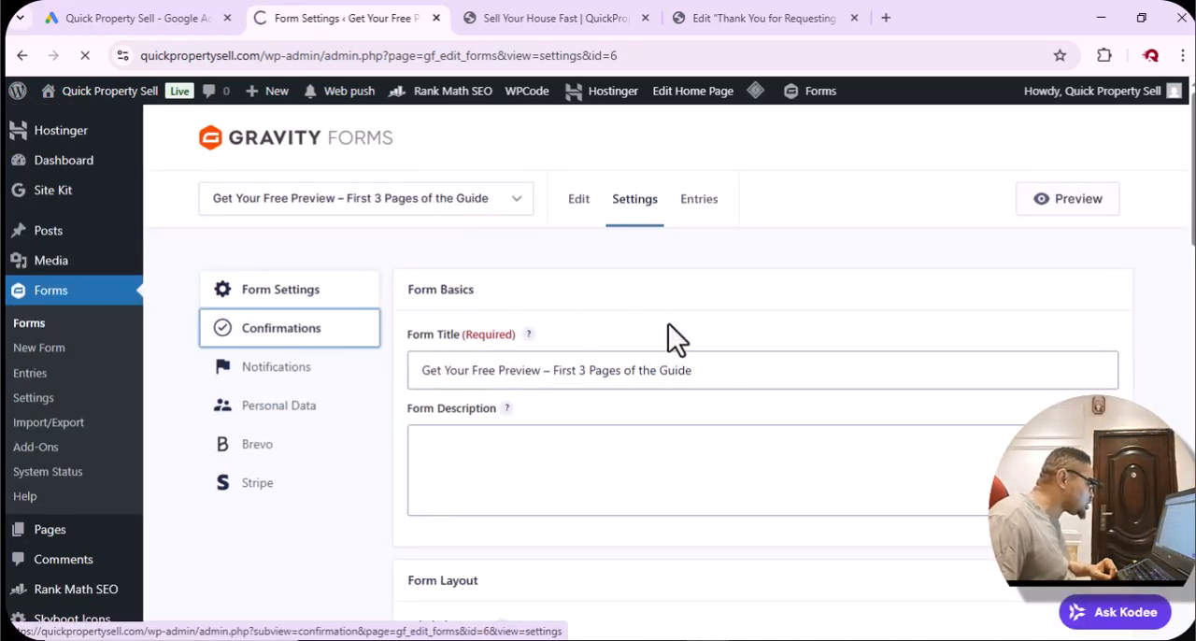
pyautogui.moveTo(459, 454)
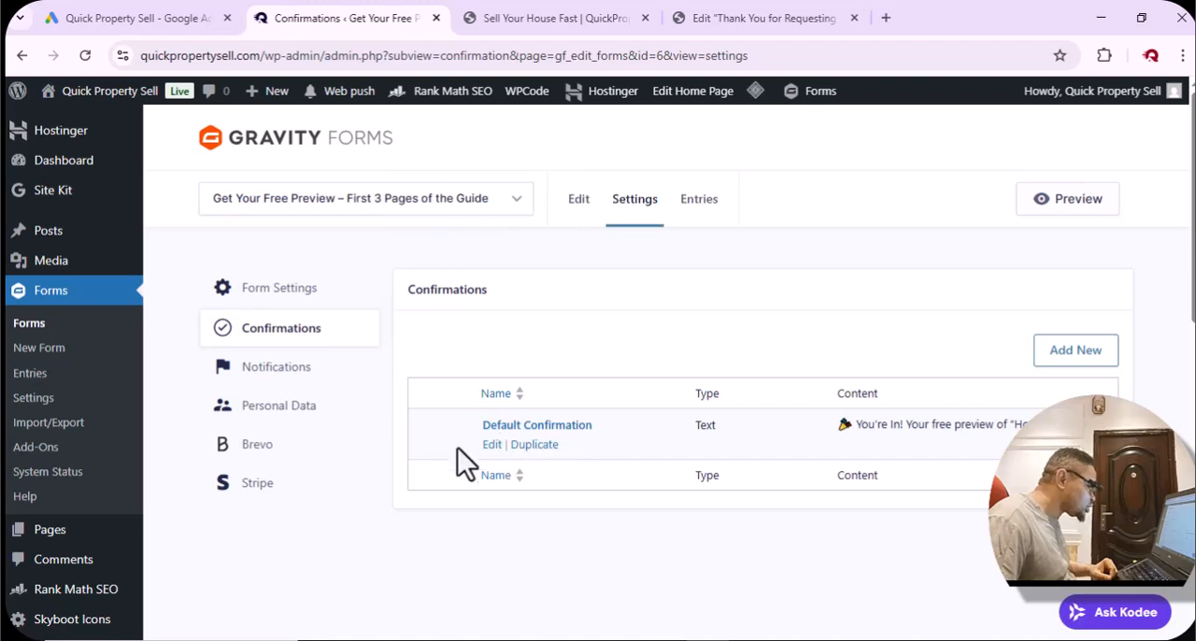
pyautogui.click(493, 446)
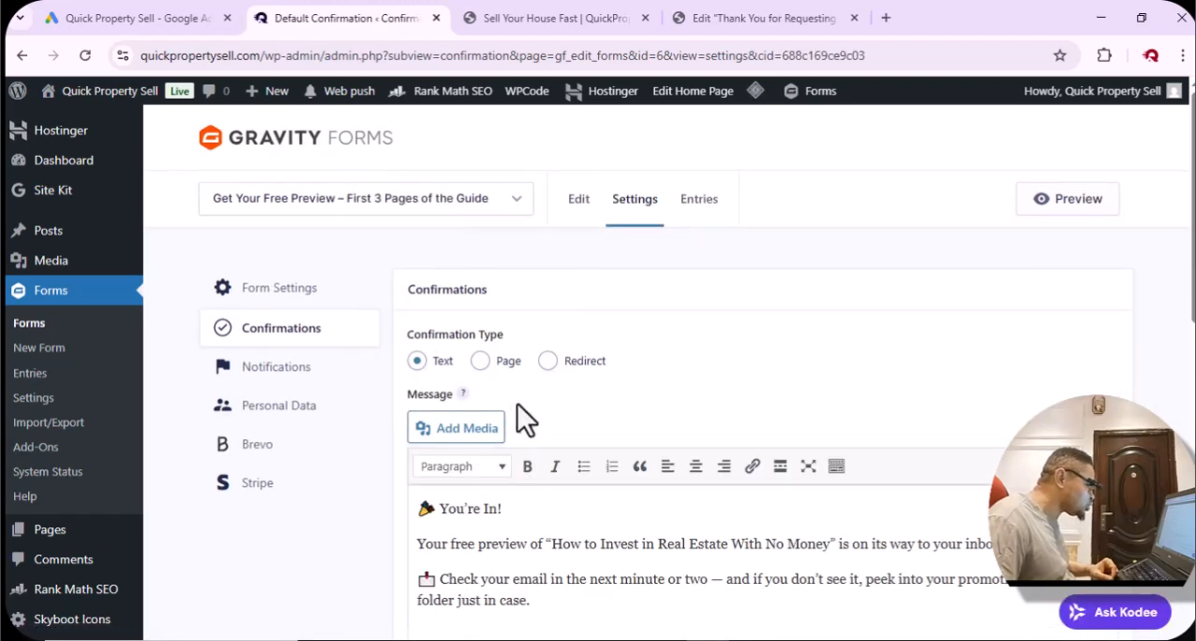
# Set the confirmation type to Page, choose "The first 3 pages of this guide are on their way to you", and save the confirmation.
pyautogui.click(479, 362)
pyautogui.scroll(-1, 601, 370)
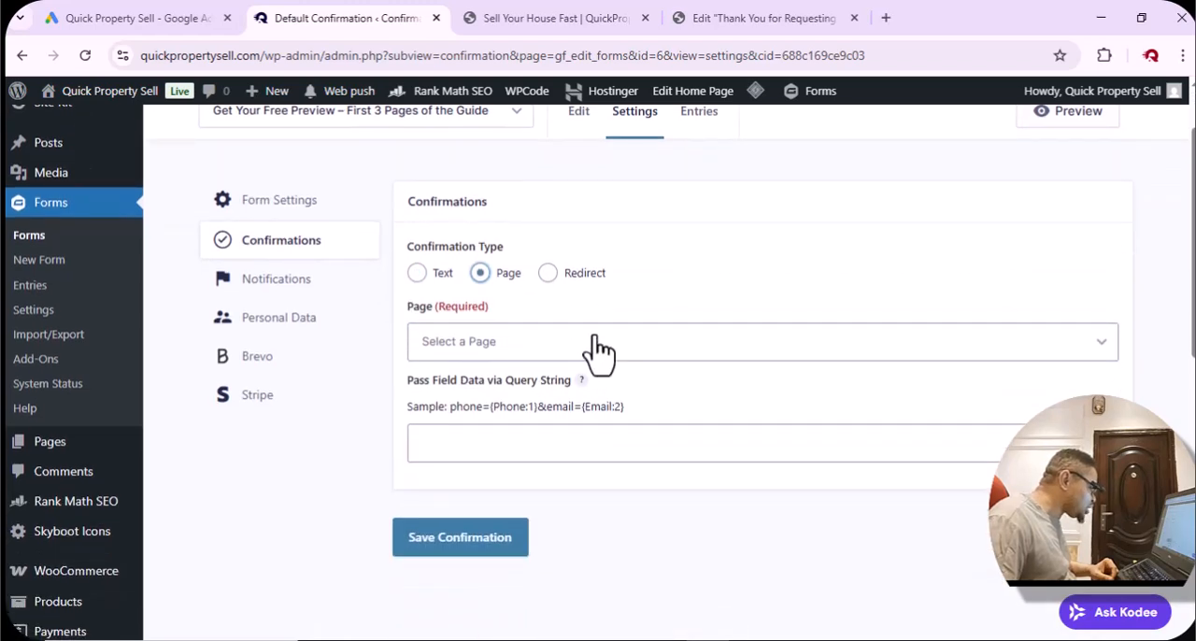
pyautogui.click(565, 353)
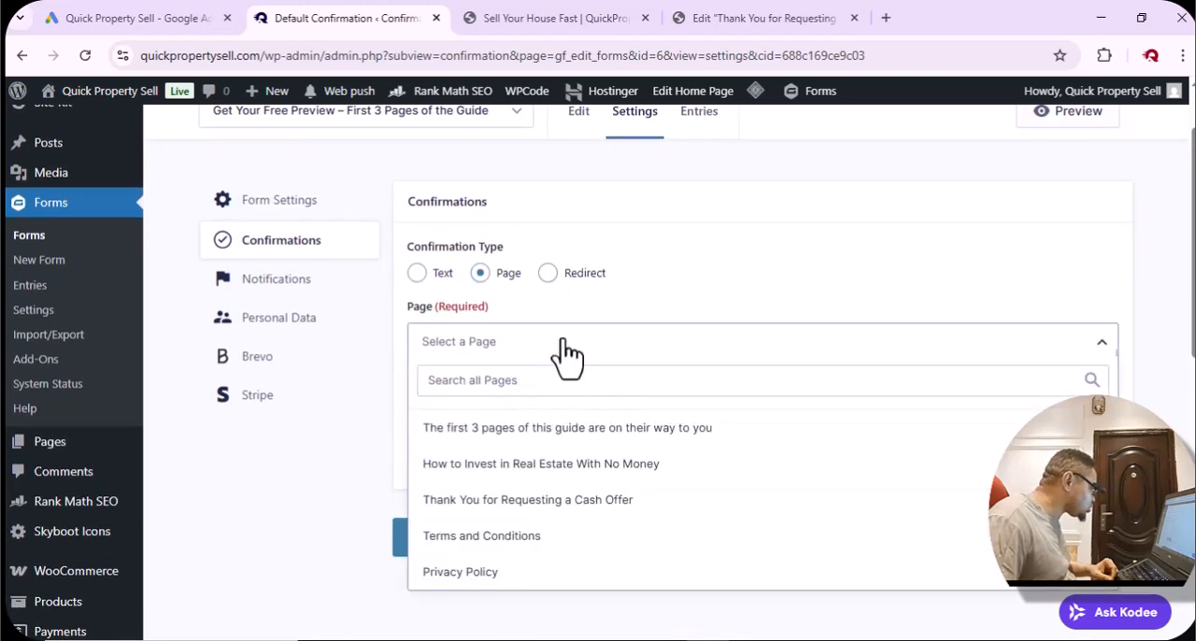
pyautogui.scroll(-1, 594, 462)
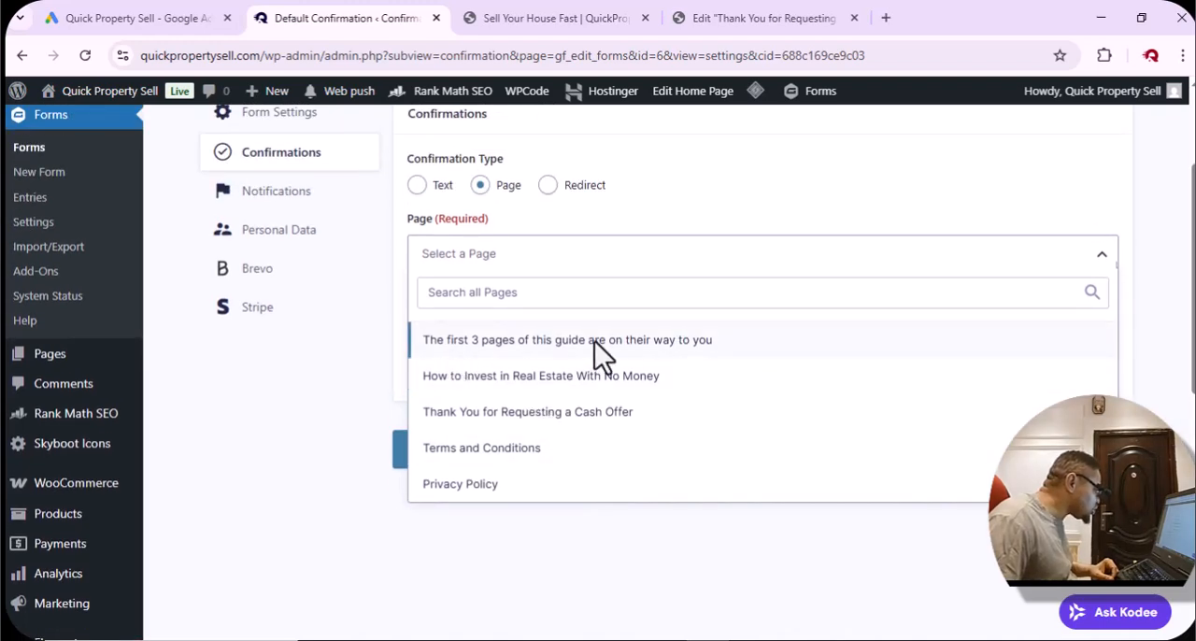
pyautogui.click(610, 343)
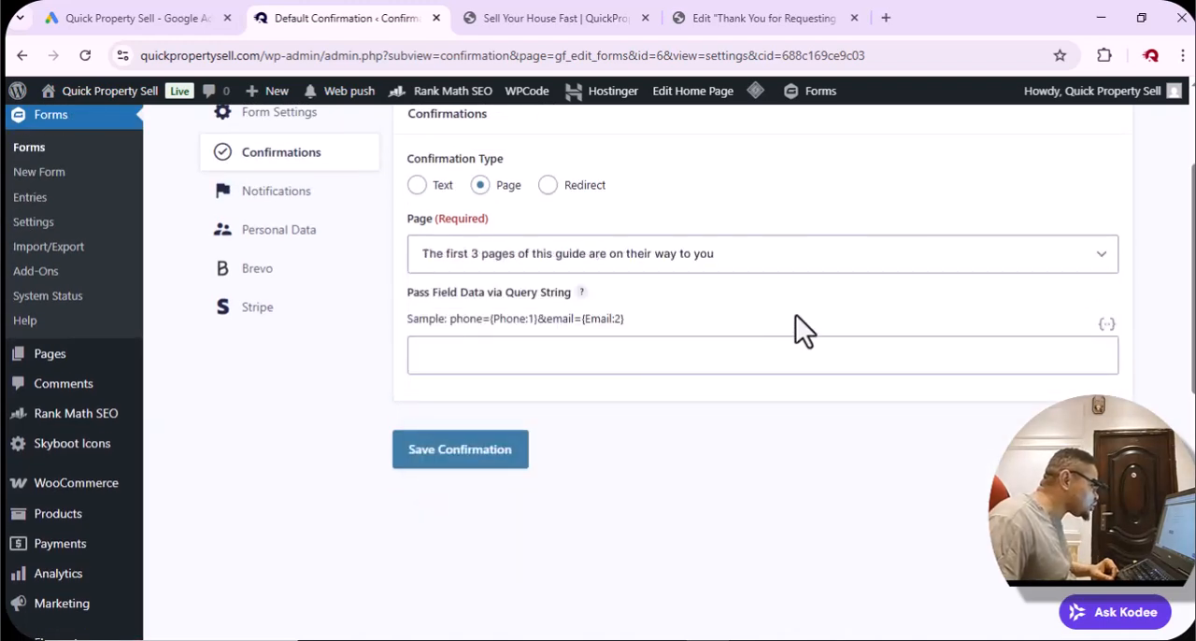
pyautogui.scroll(1, 806, 304)
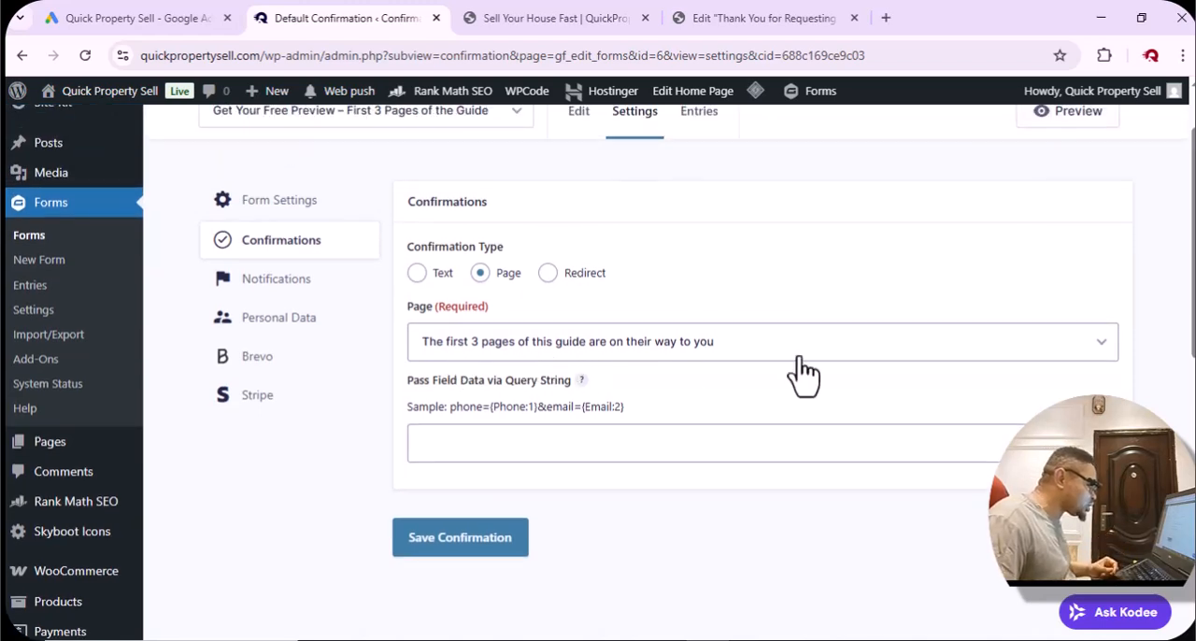
pyautogui.click(464, 537)
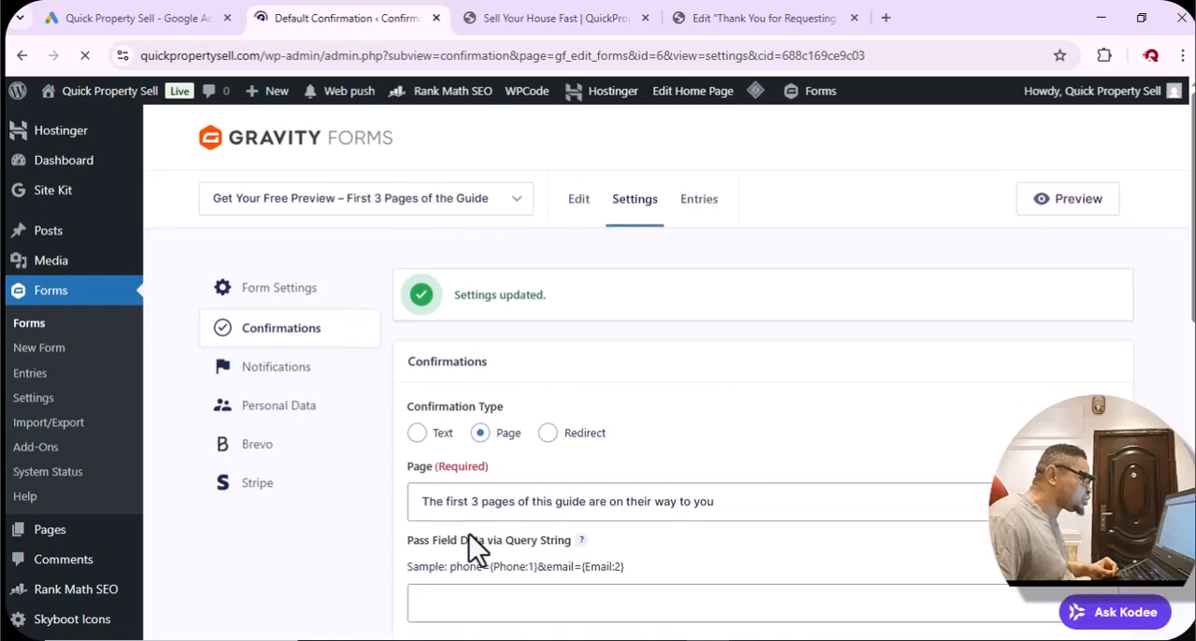
# Submit the free guide form on the sales page with a test name and email, and check the address of the resulting page.
pyautogui.hotkey('alt', 'Tab')
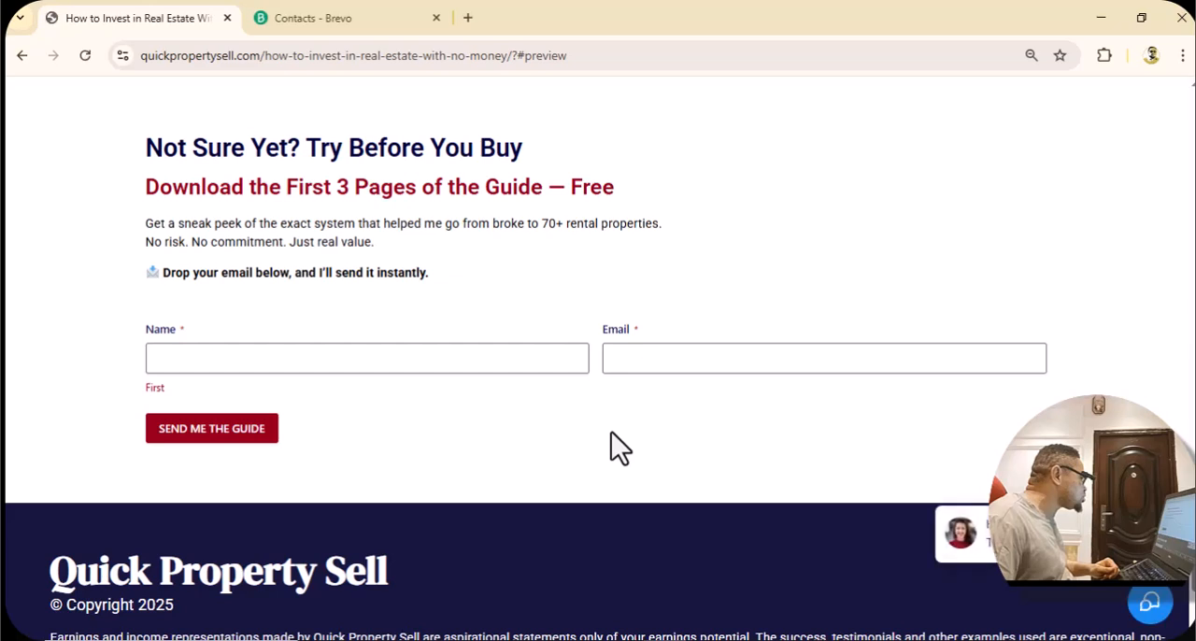
pyautogui.click(377, 358)
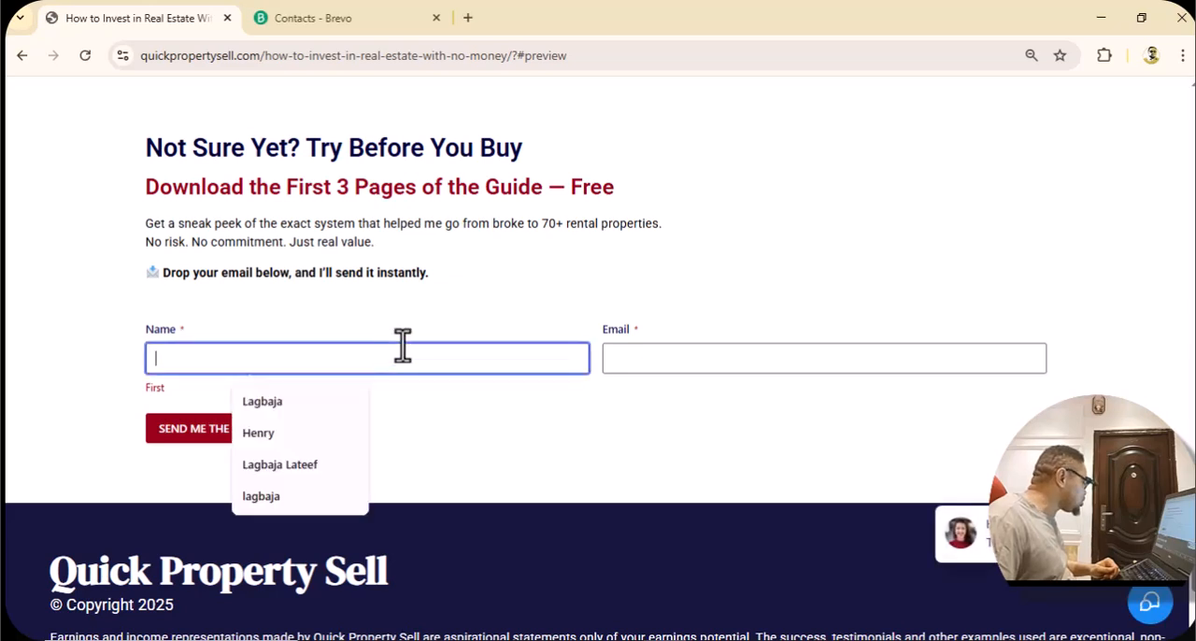
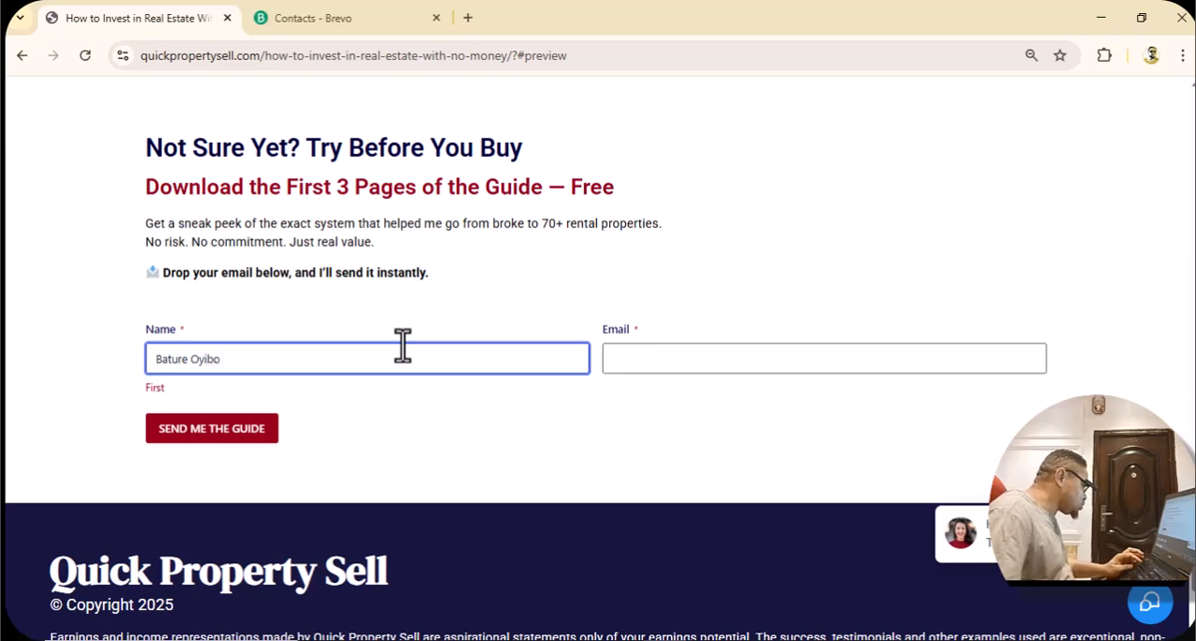
pyautogui.click(710, 352)
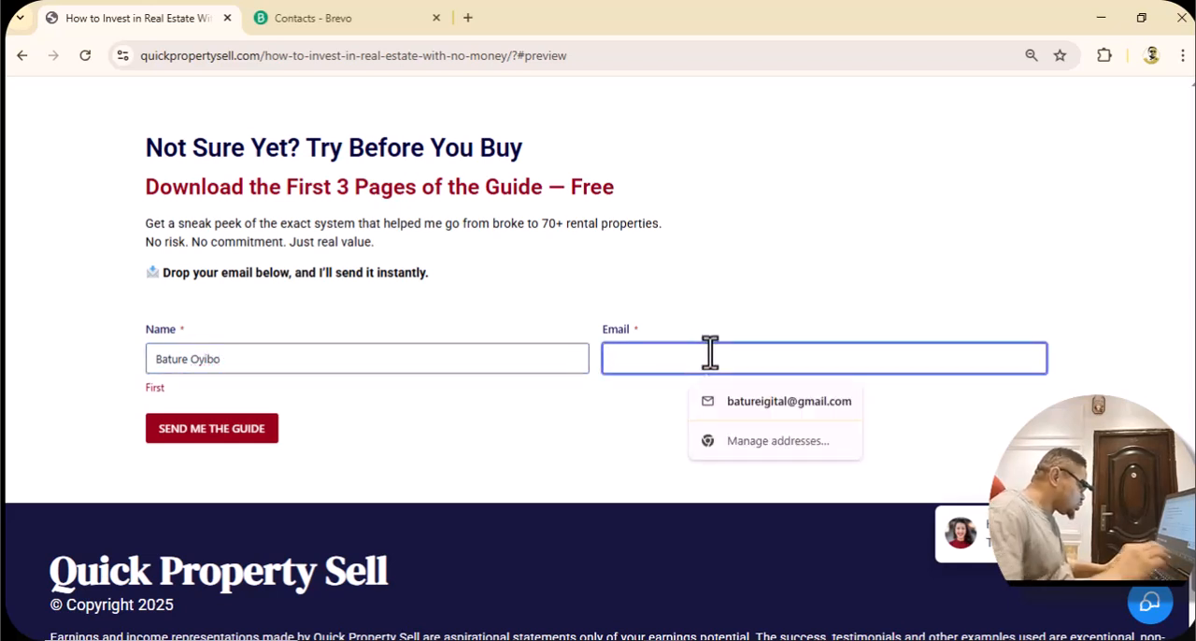
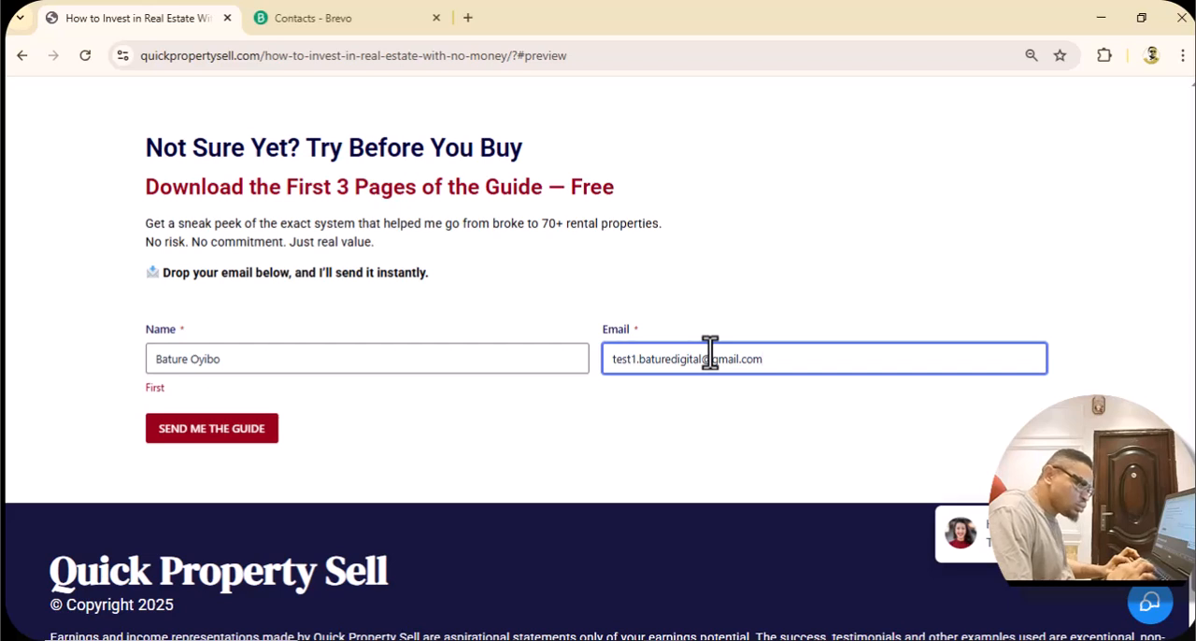
pyautogui.click(733, 416)
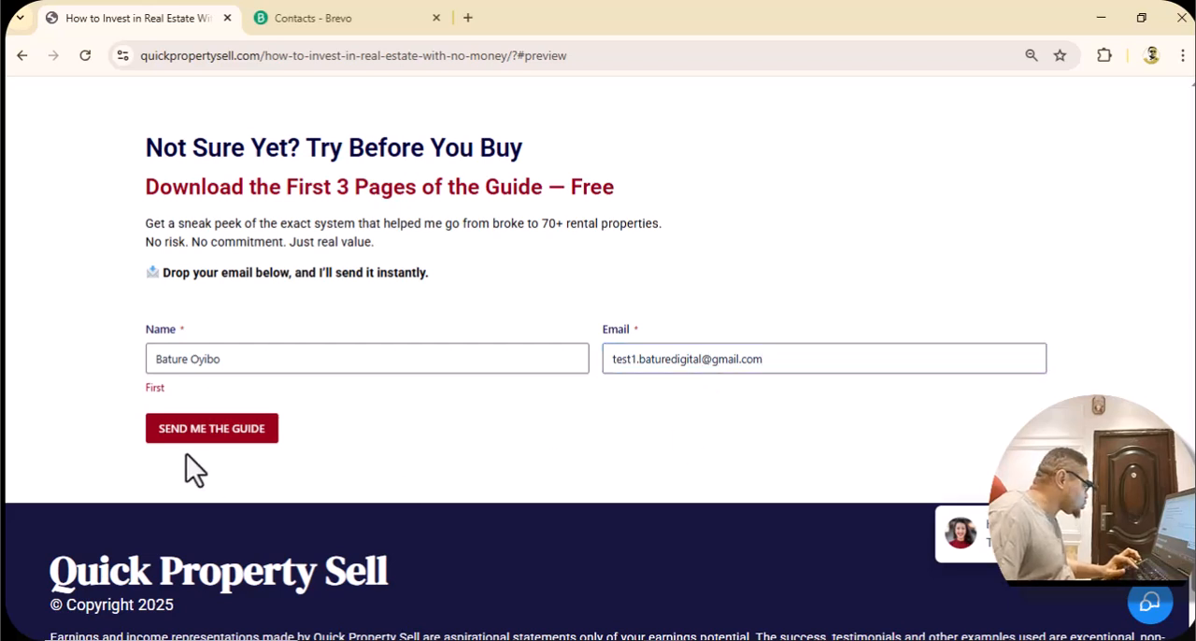
pyautogui.click(219, 438)
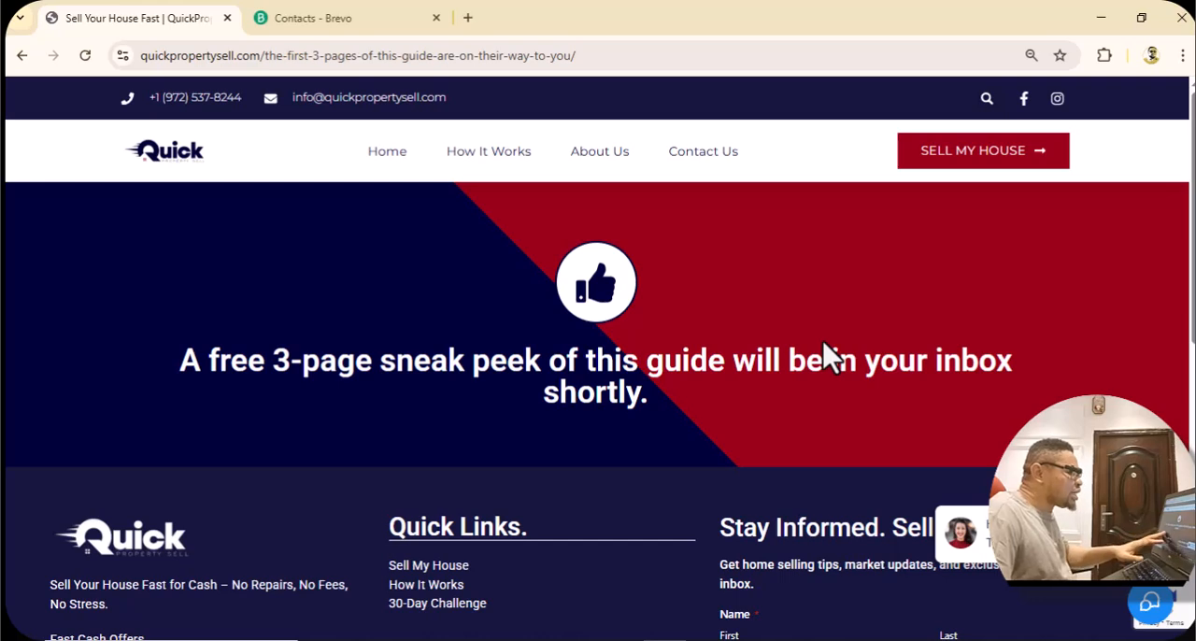
pyautogui.click(743, 53)
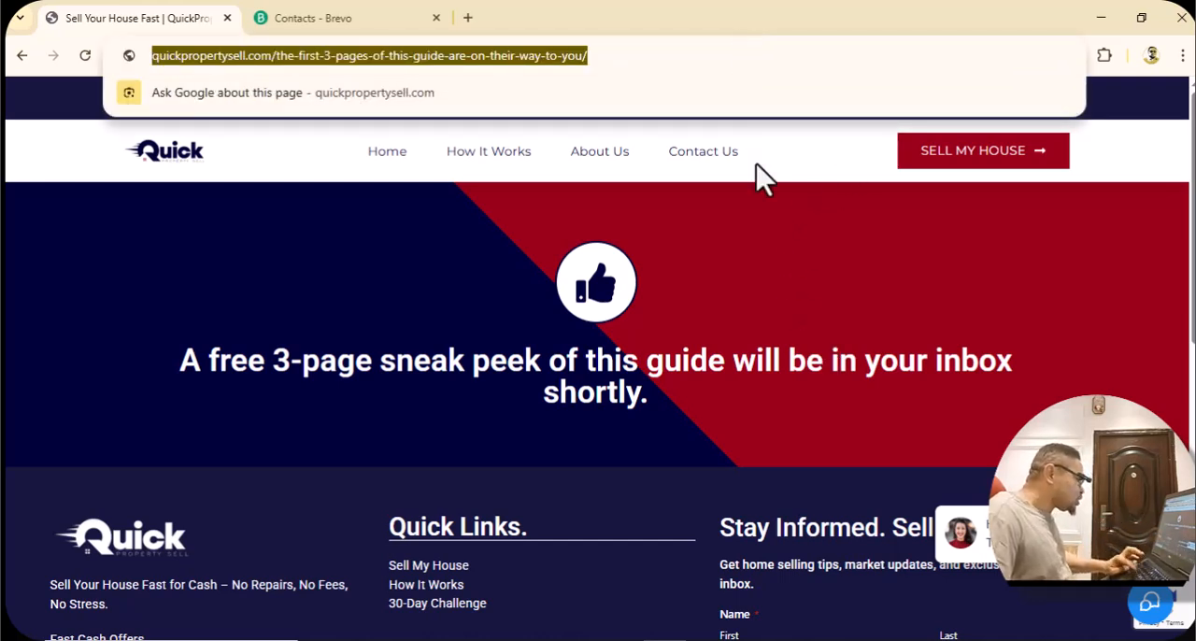
pyautogui.click(809, 301)
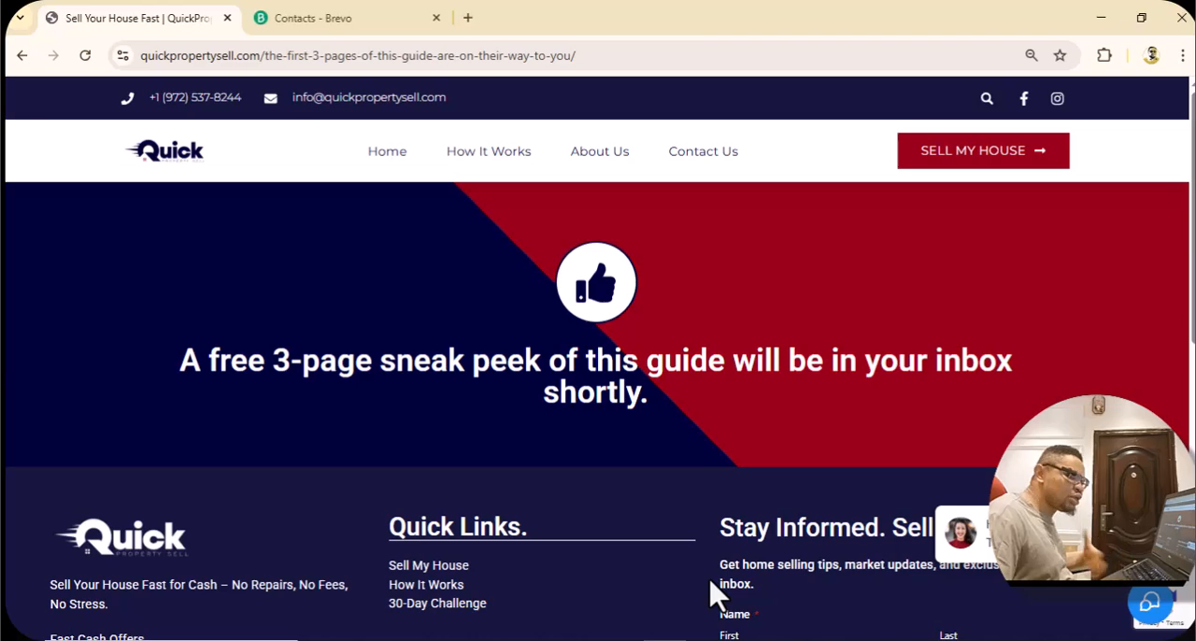
# Switch to Google Ads and set the Submit lead form page-load event to match when "URL is" the-first-3-pages-of-this-guide-are-on-their-way-to-you/.
pyautogui.click(708, 639)
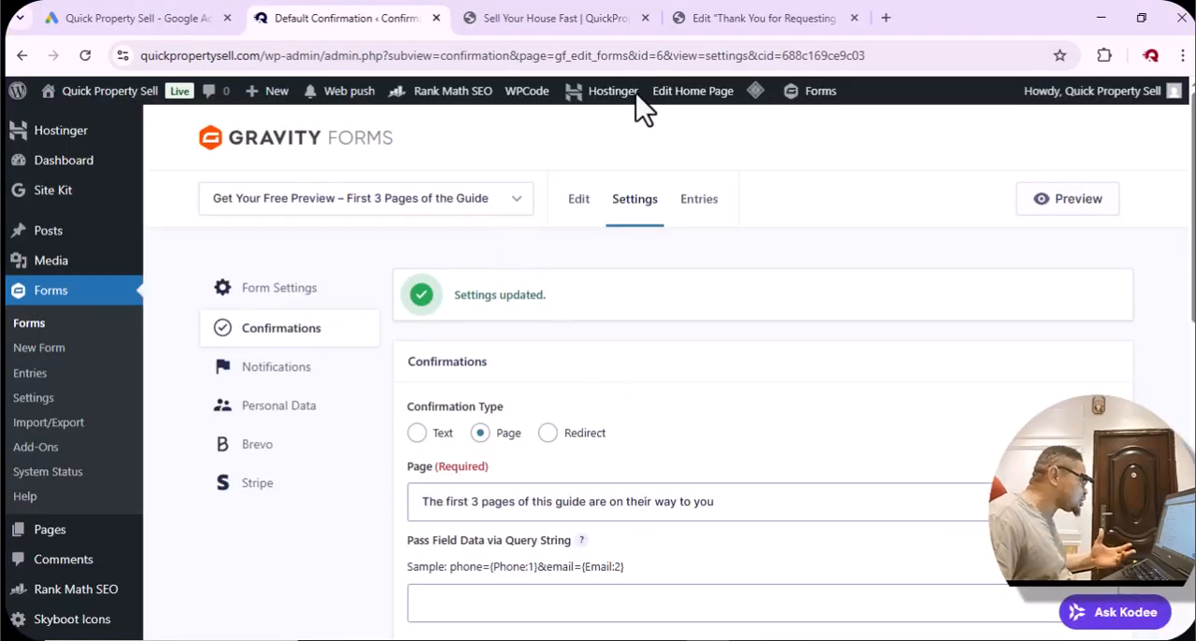
pyautogui.click(98, 19)
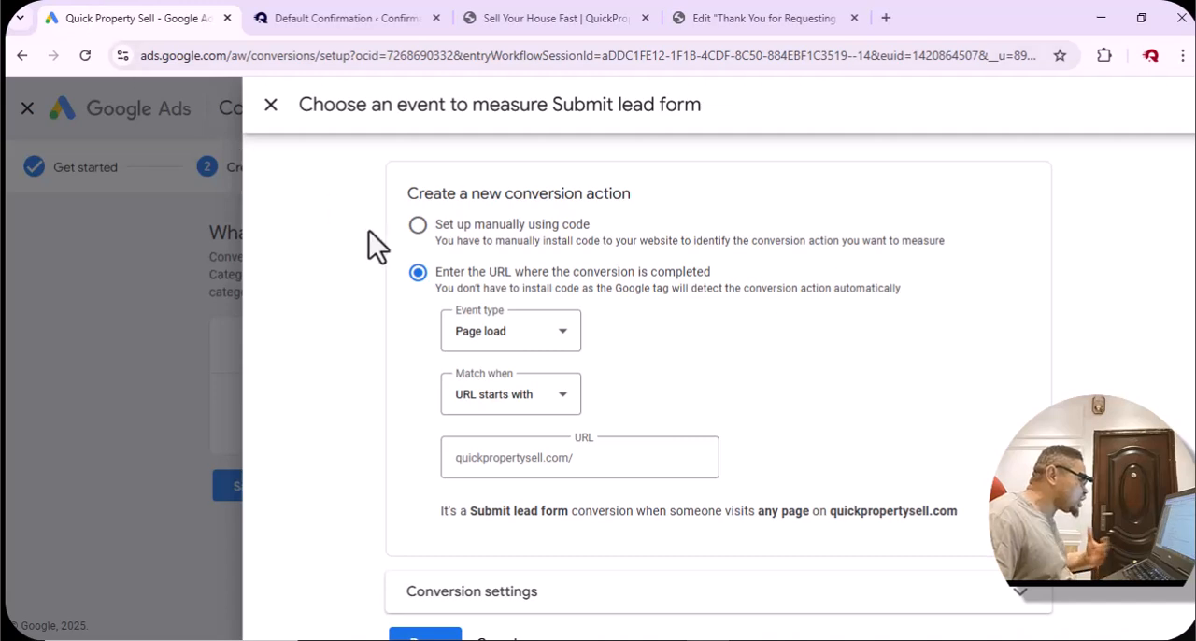
pyautogui.click(628, 458)
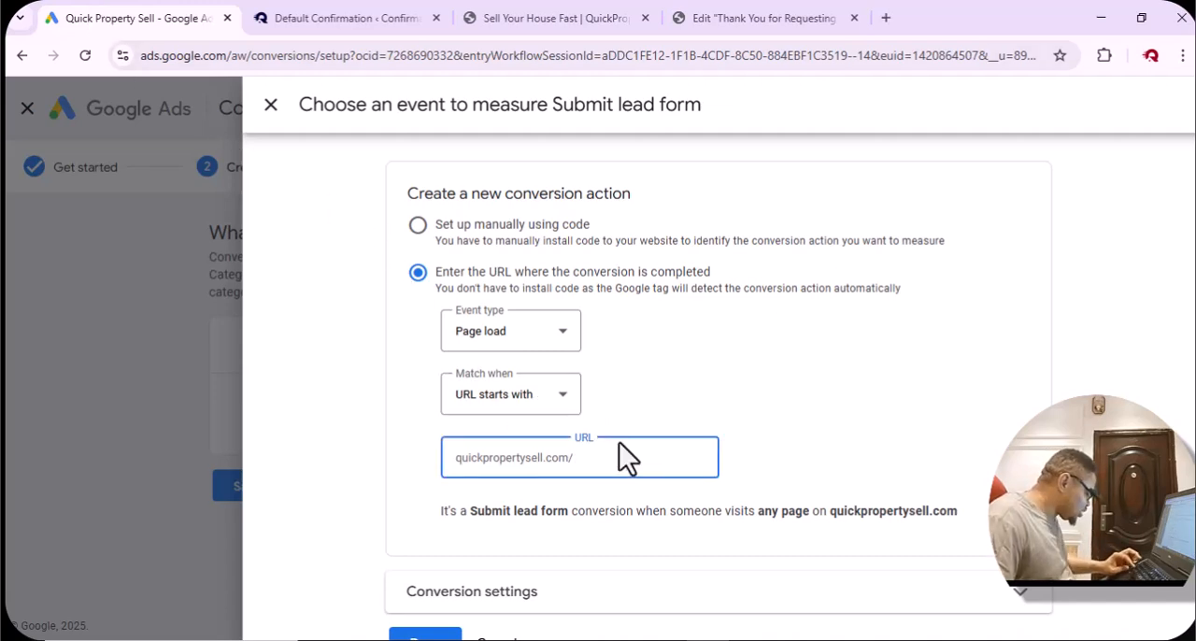
pyautogui.hotkey('ctrl', 'v')
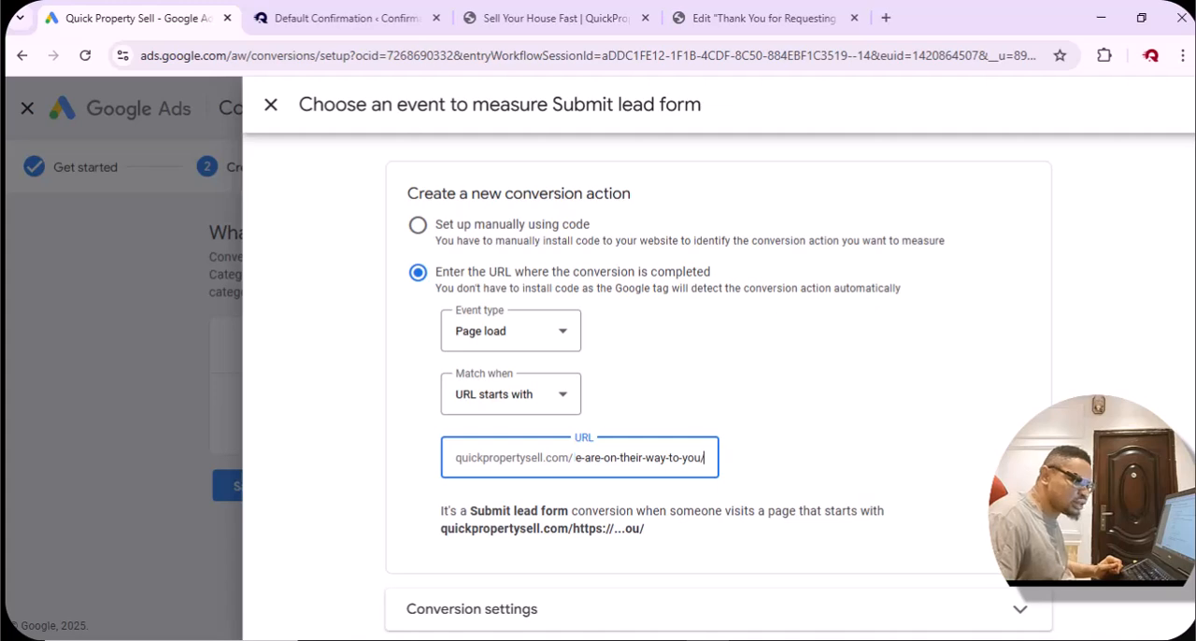
pyautogui.hotkey('alt', 'Tab')
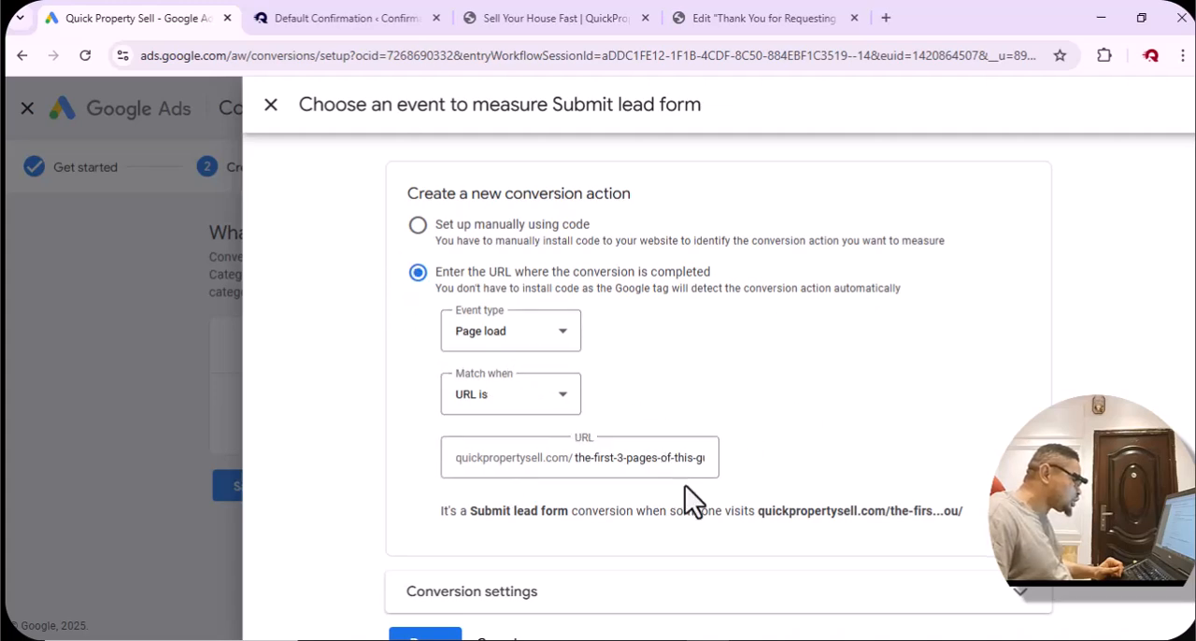
# Expand the conversion settings and make this a secondary action not used for bidding optimization.
pyautogui.scroll(-1, 602, 483)
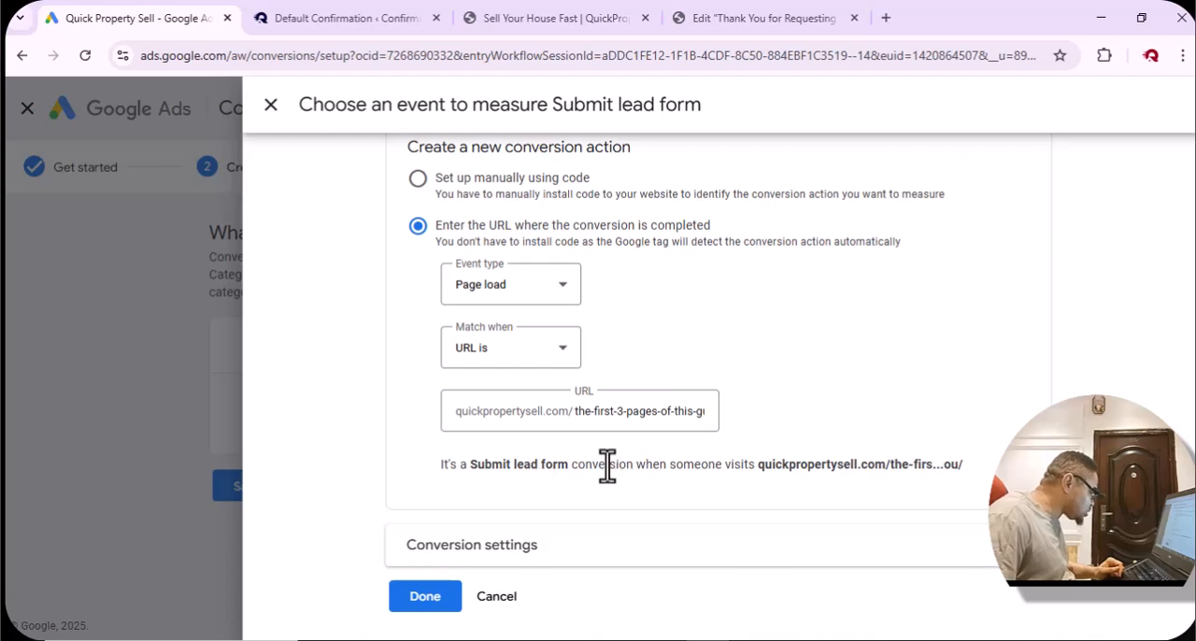
pyautogui.click(816, 557)
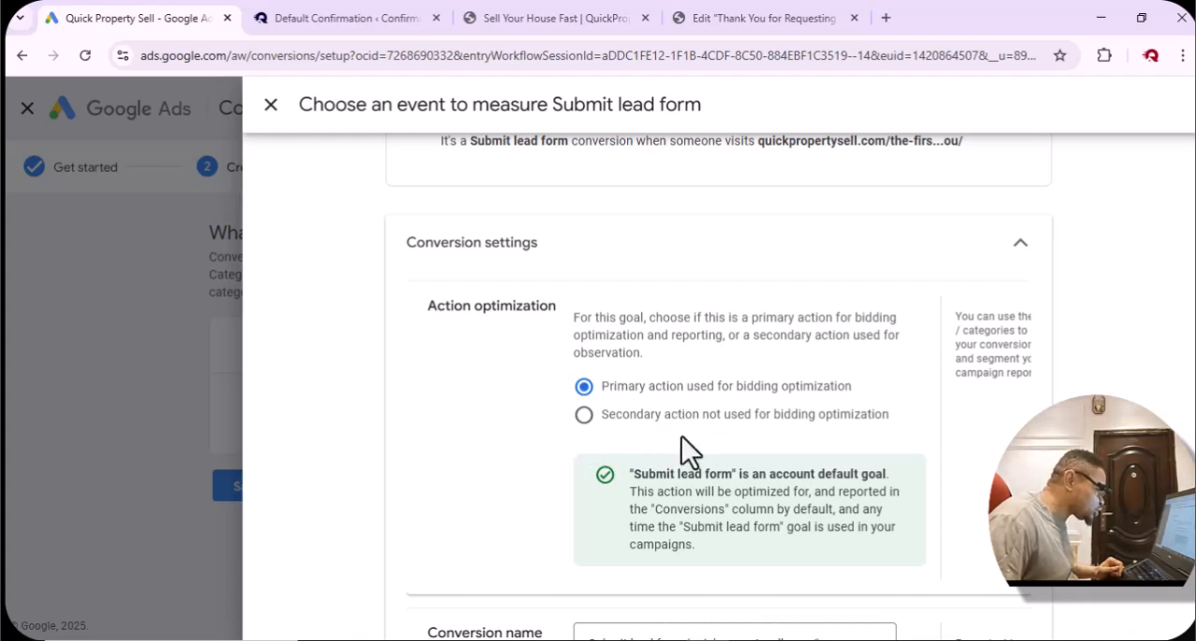
pyautogui.click(583, 415)
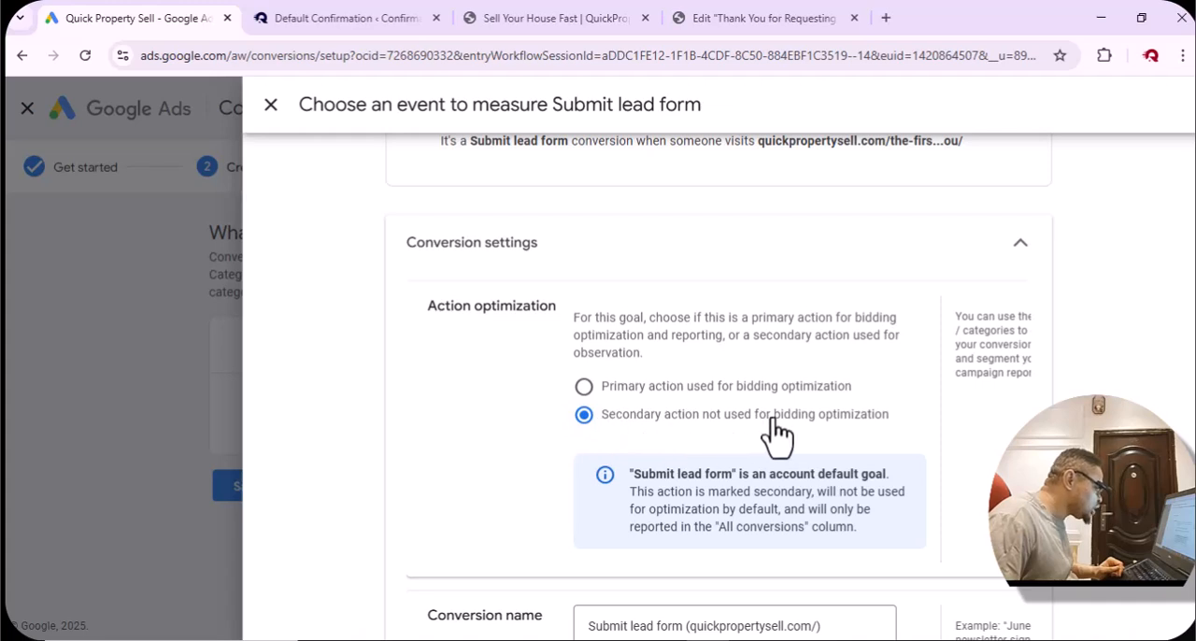
# Rename the conversion as "Sneak Peek Lead Form".
pyautogui.scroll(-2, 772, 425)
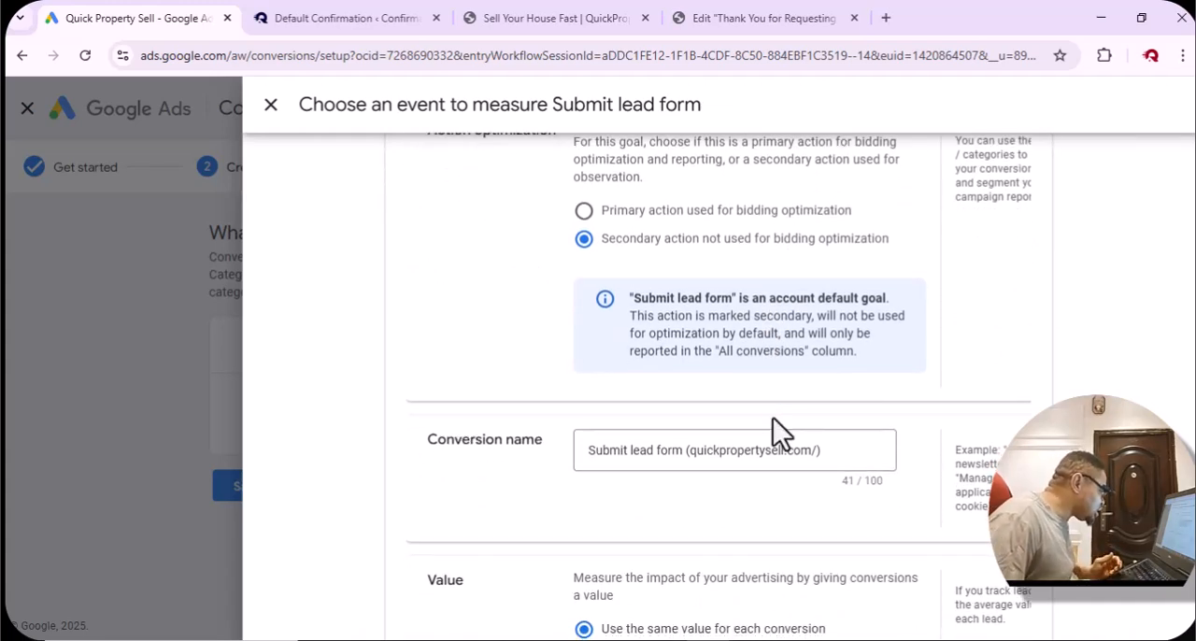
pyautogui.scroll(-2, 773, 417)
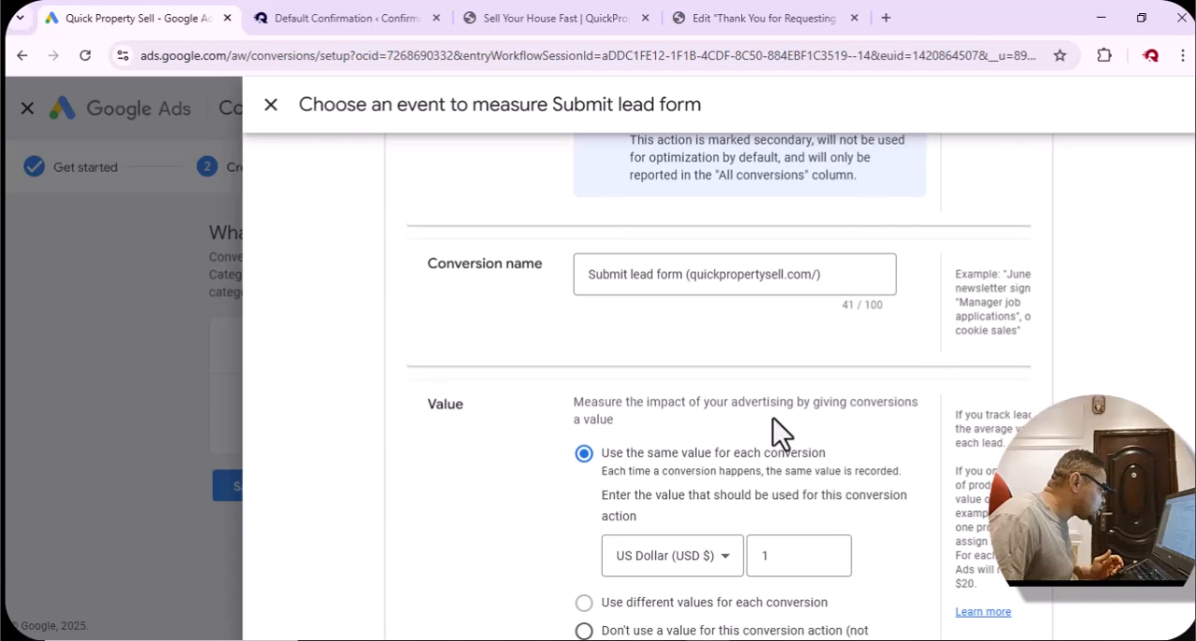
pyautogui.click(862, 271)
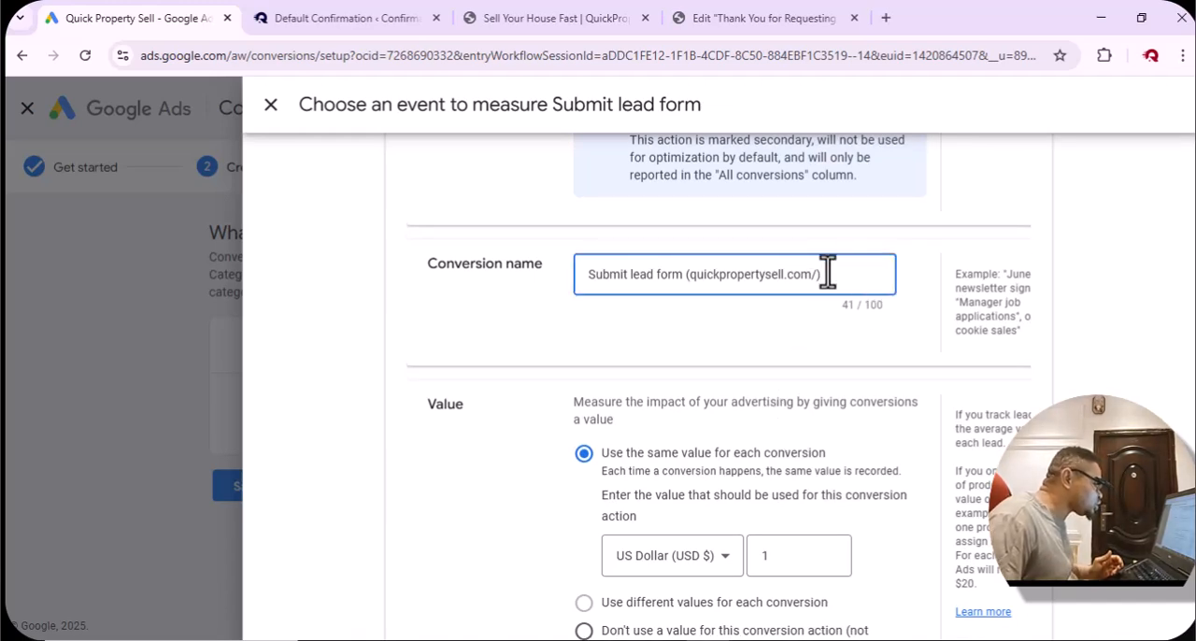
pyautogui.tripleClick(747, 274)
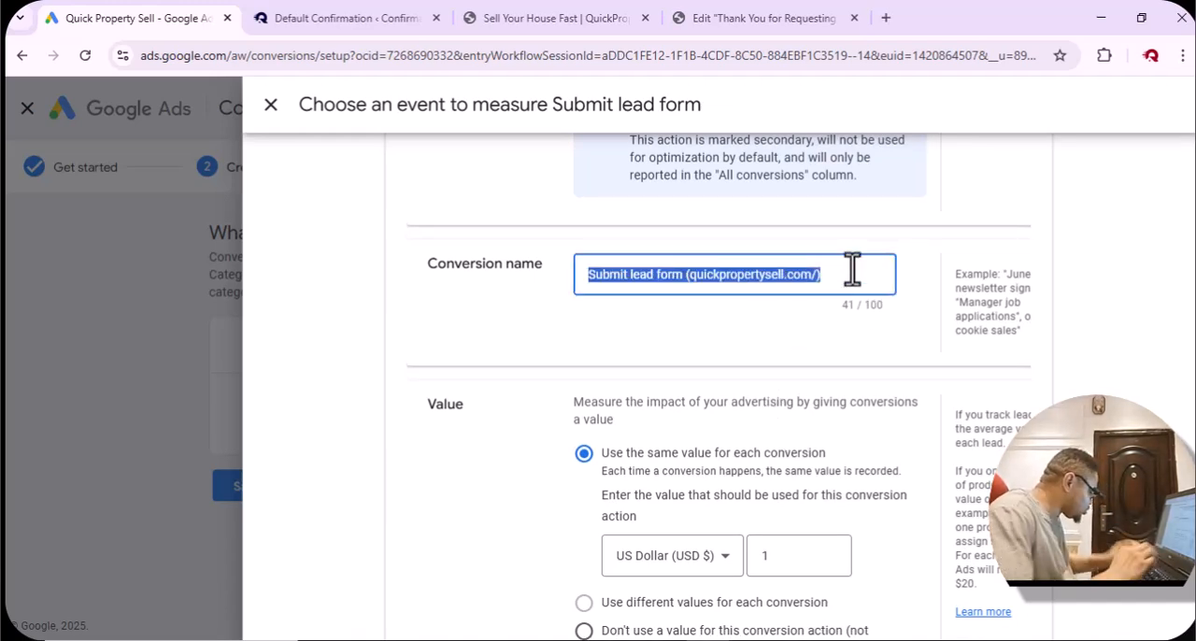
pyautogui.write('Sneak')
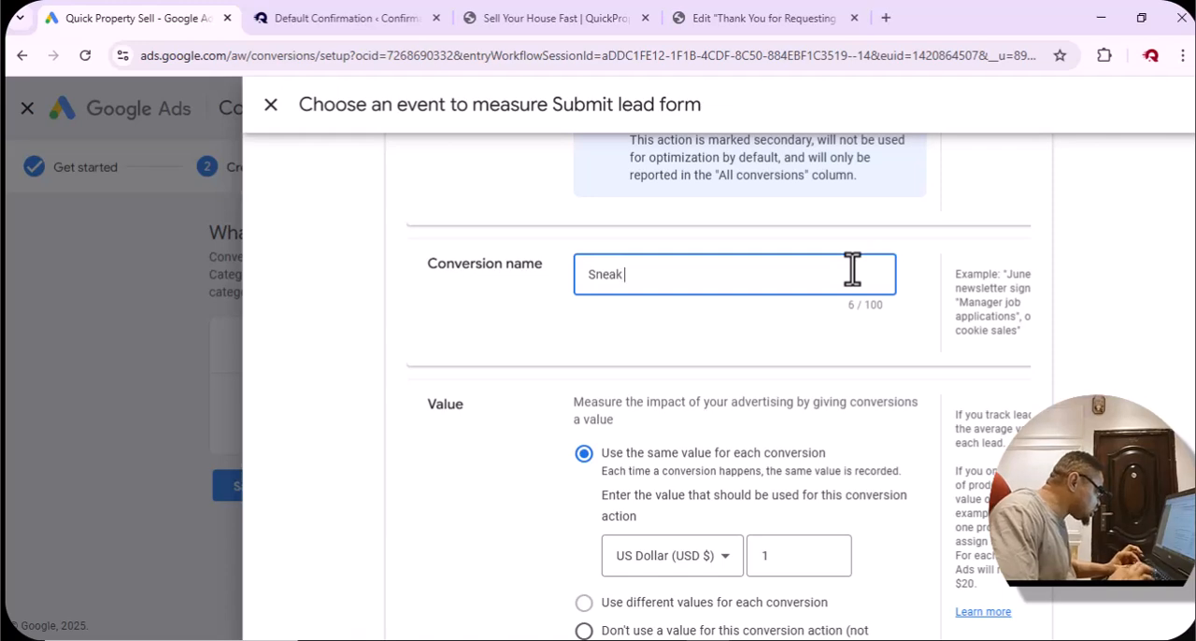
pyautogui.write(' Peek')
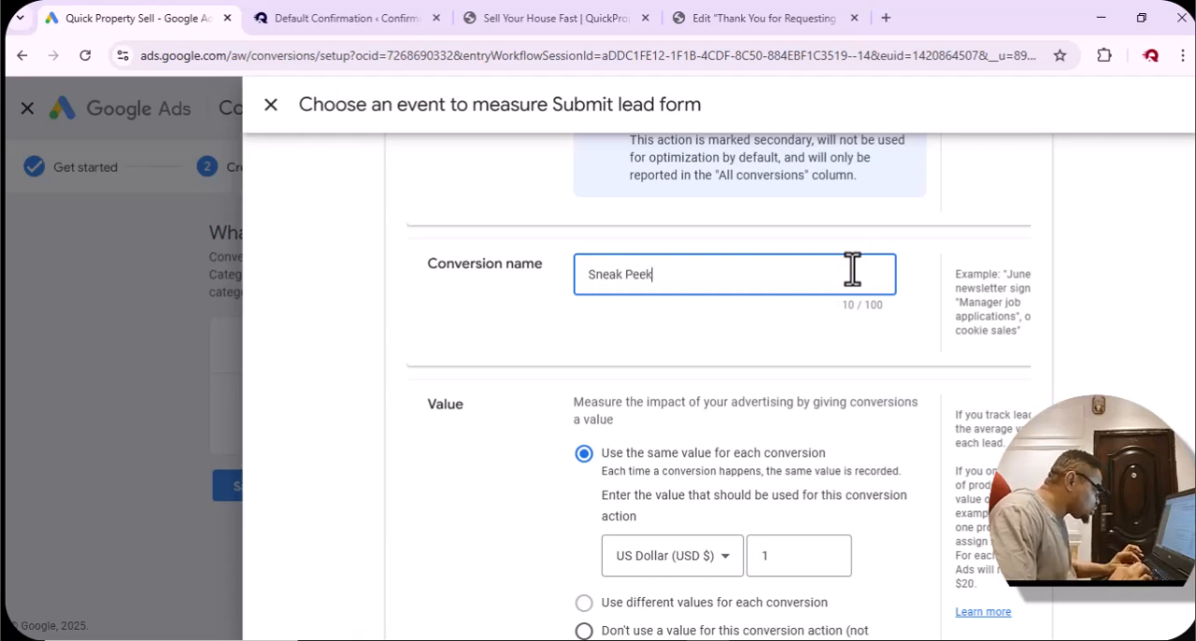
pyautogui.write(' Lead')
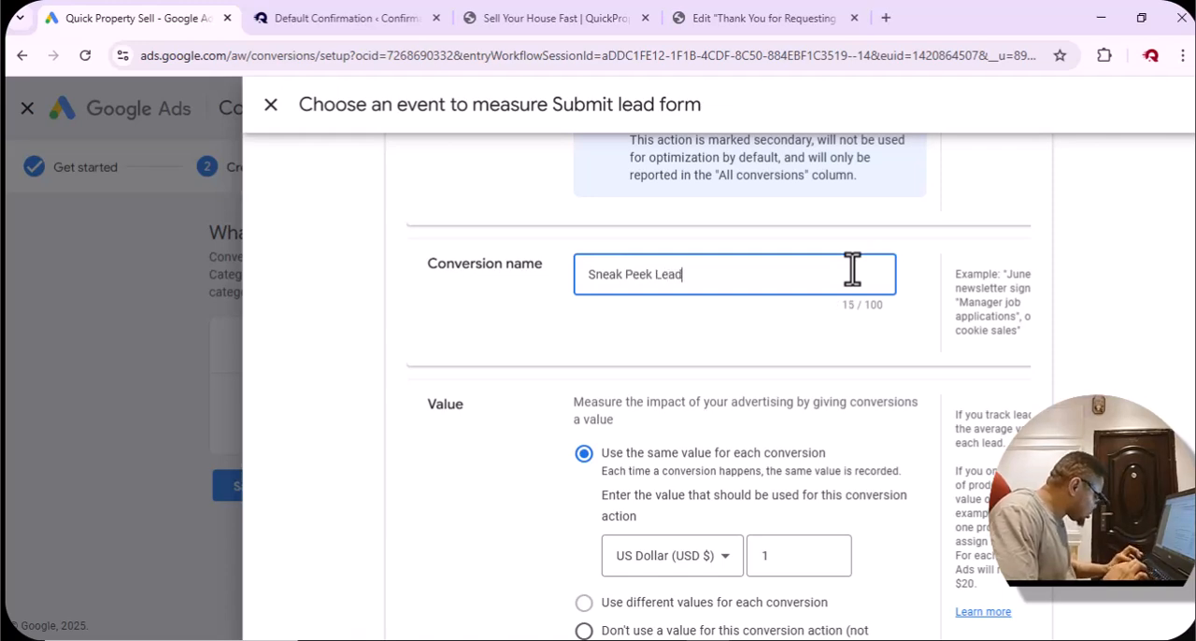
pyautogui.write(' Form')
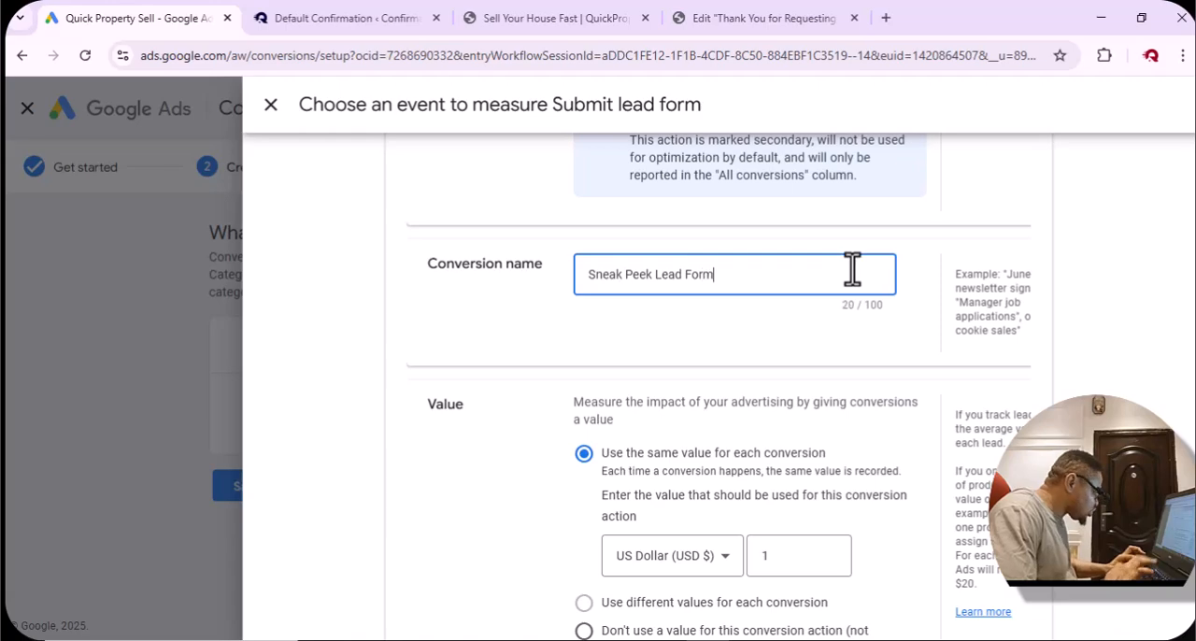
pyautogui.click(618, 332)
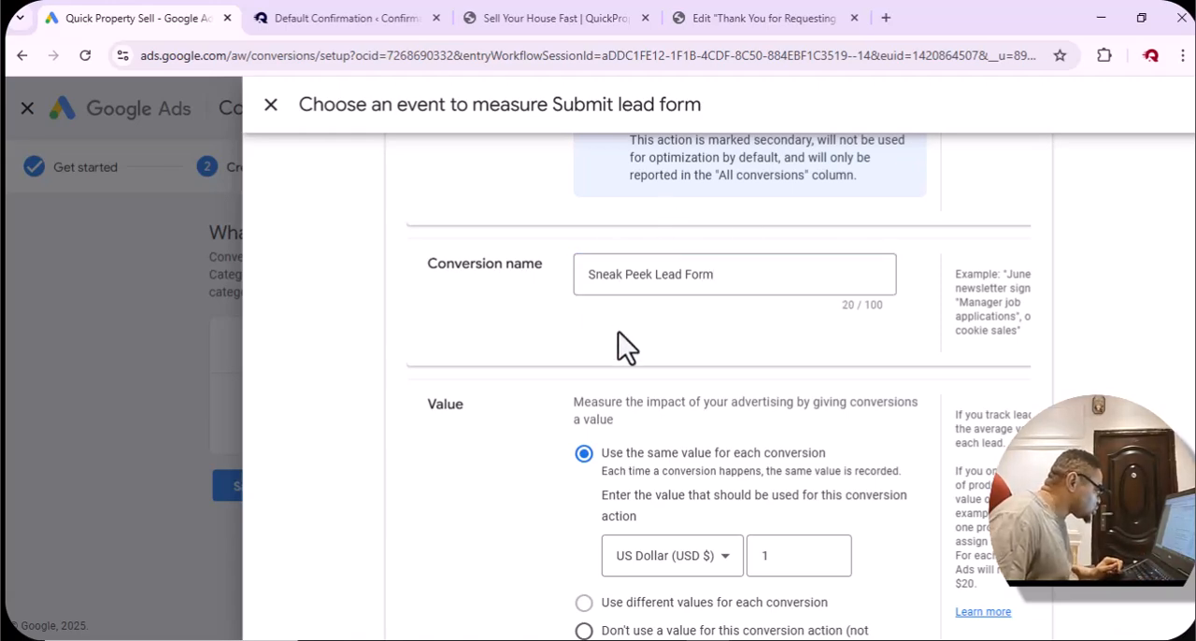
# Set the conversion value option to "Don't use a value for this conversion action".
pyautogui.scroll(-3, 618, 332)
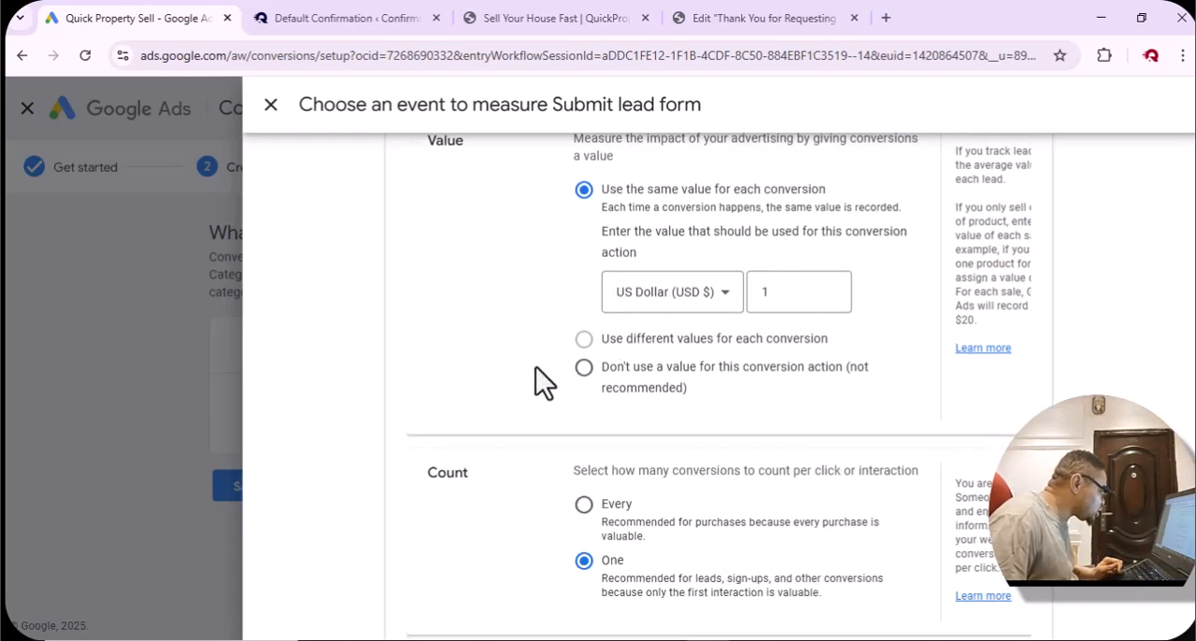
pyautogui.scroll(2, 534, 310)
pyautogui.scroll(-1, 532, 311)
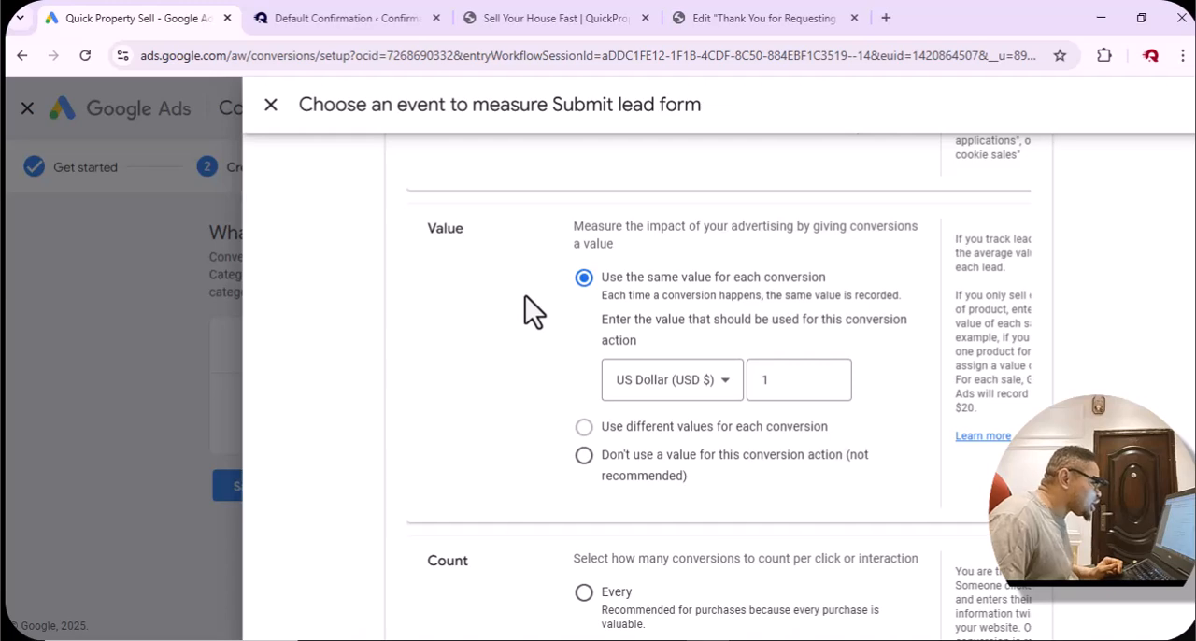
pyautogui.click(585, 456)
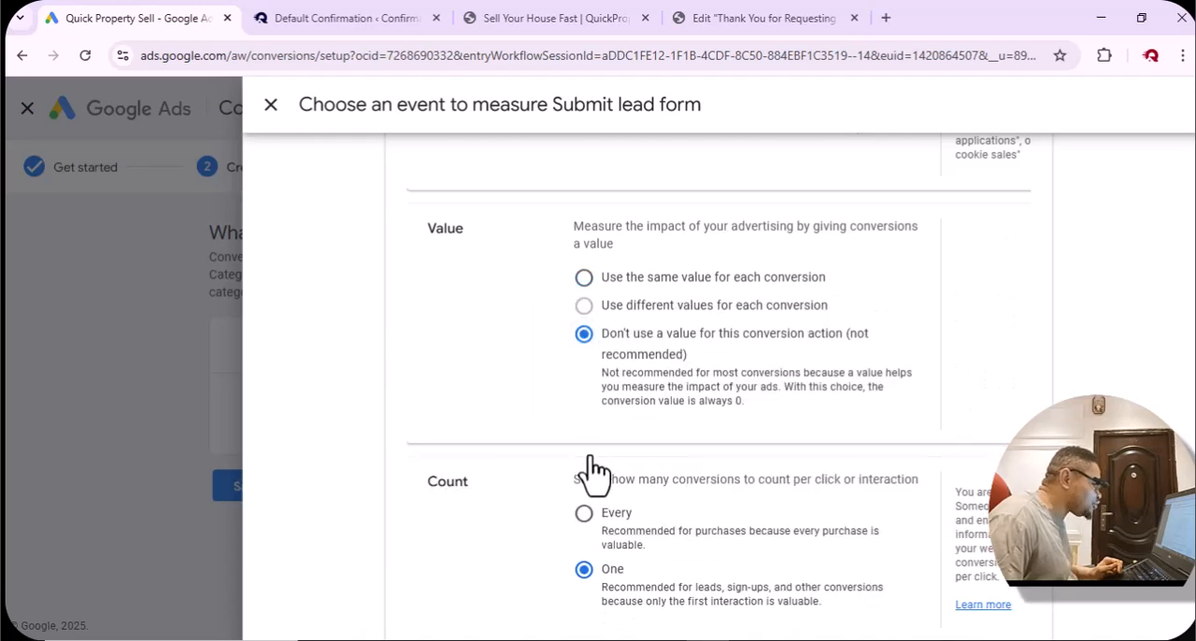
pyautogui.scroll(2, 549, 410)
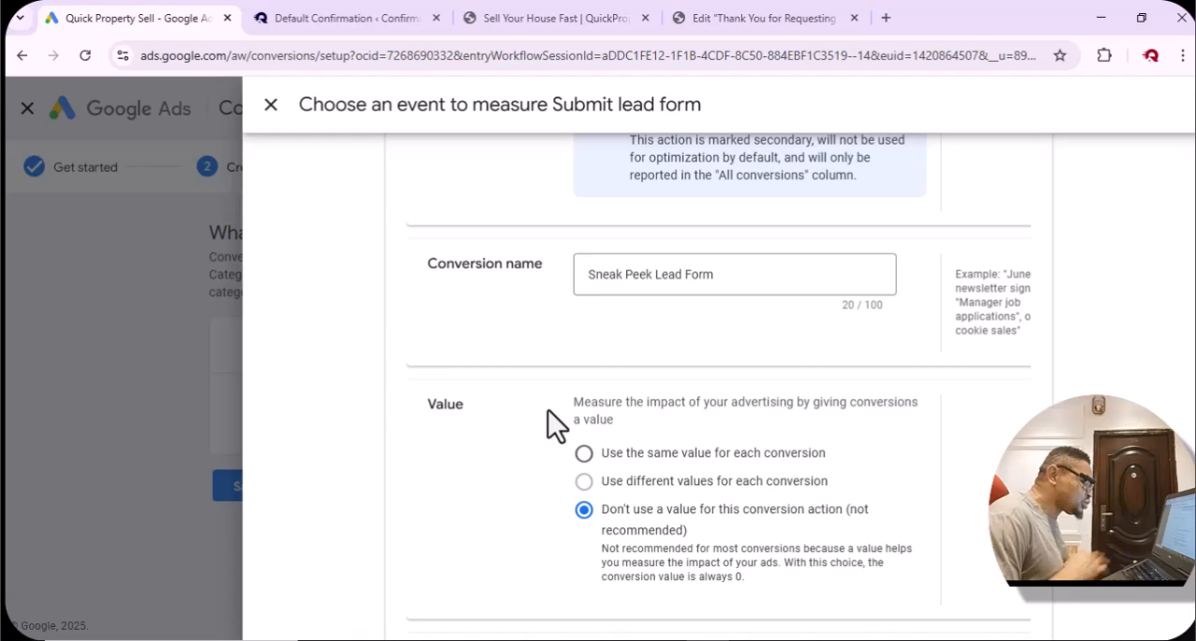
# Keep the count at One with the default conversion windows and attribution, and confirm the conversion event.
pyautogui.scroll(-3, 533, 440)
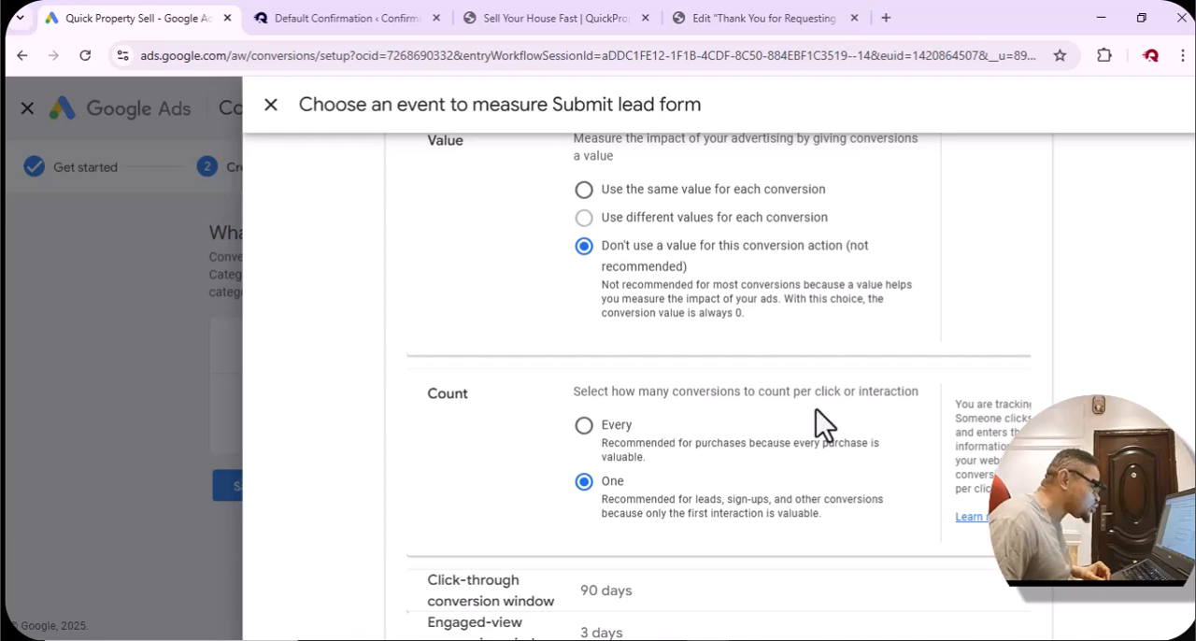
pyautogui.scroll(-2, 827, 425)
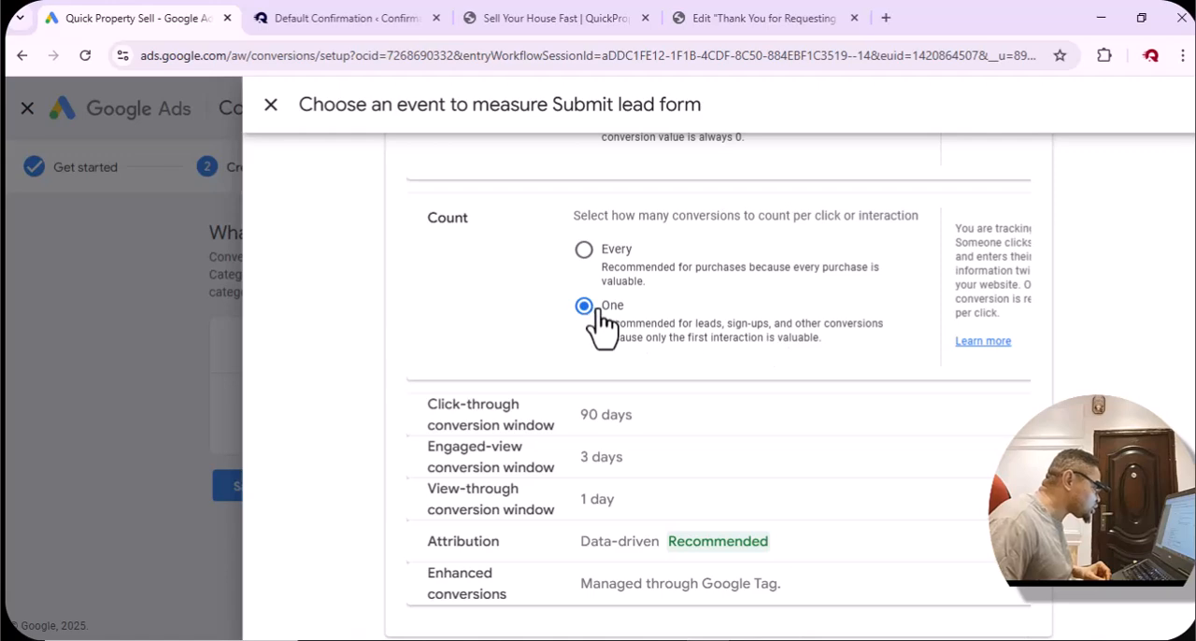
pyautogui.scroll(-1, 621, 329)
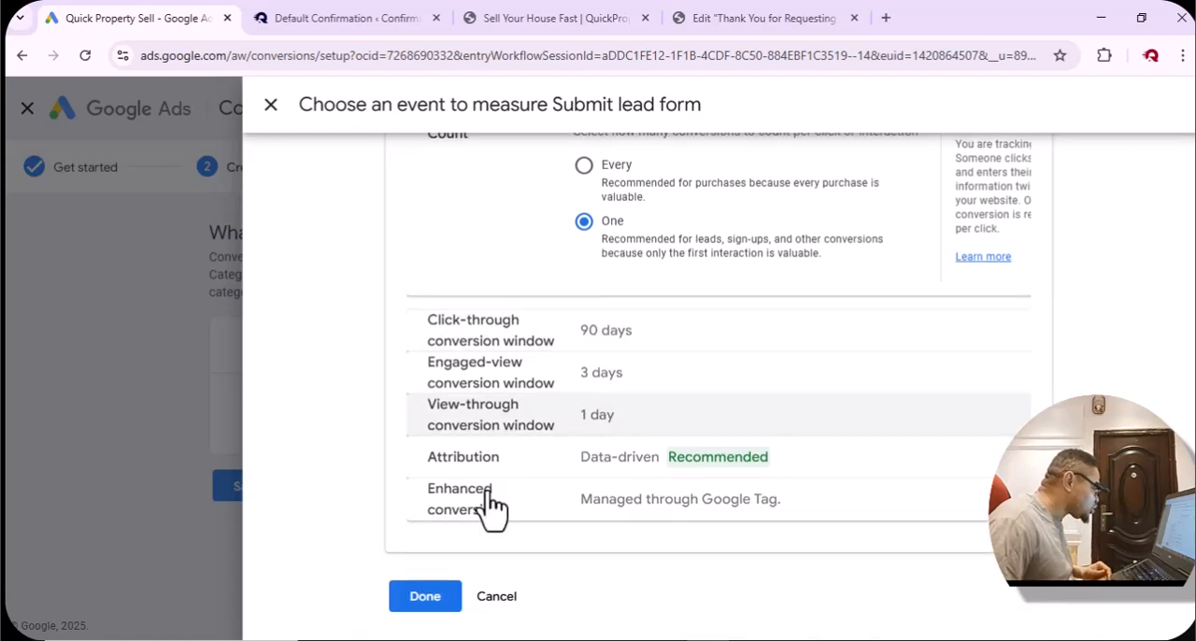
pyautogui.click(425, 598)
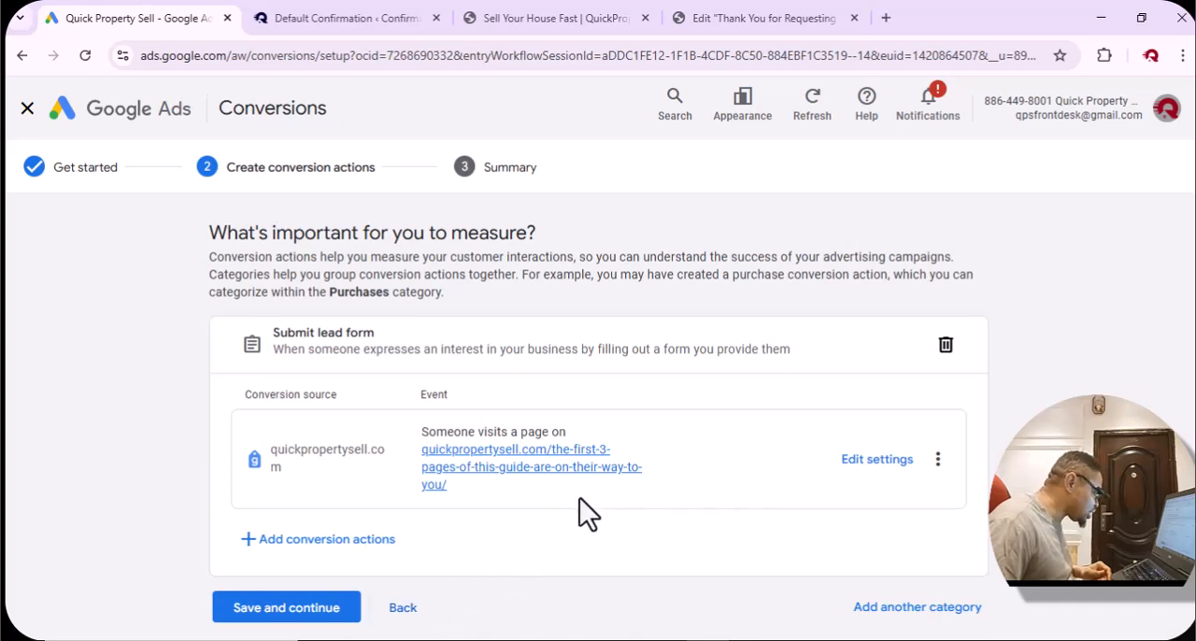
# Save and finish the conversion setup, and locate the Submit lead form goal in the conversions summary.
pyautogui.scroll(-1, 580, 499)
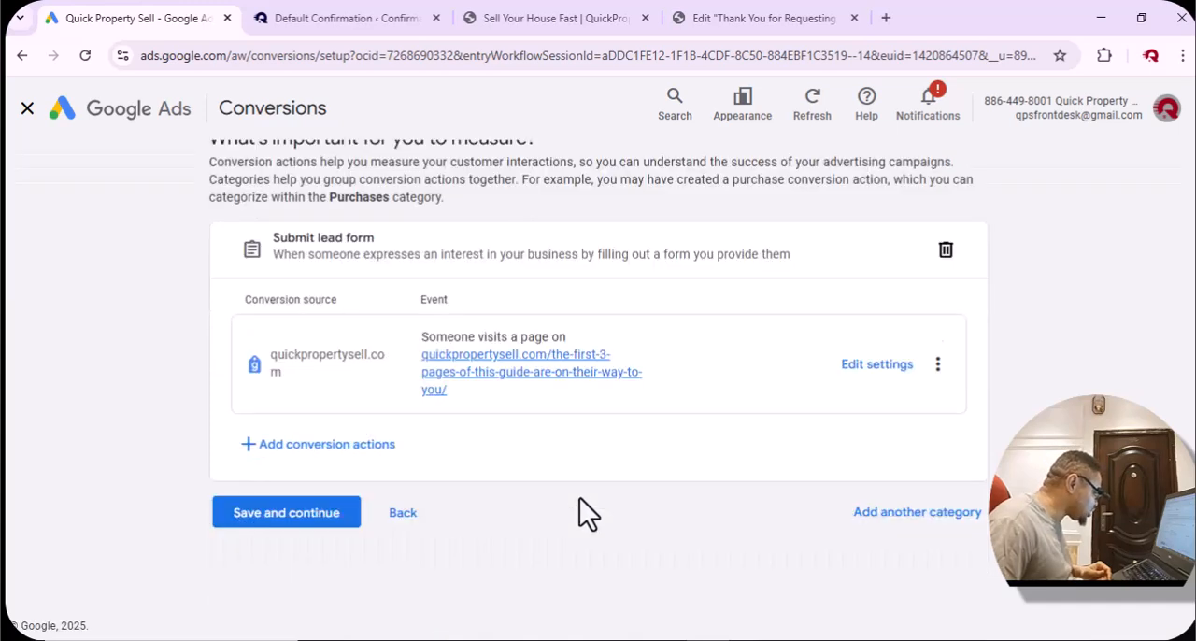
pyautogui.click(276, 513)
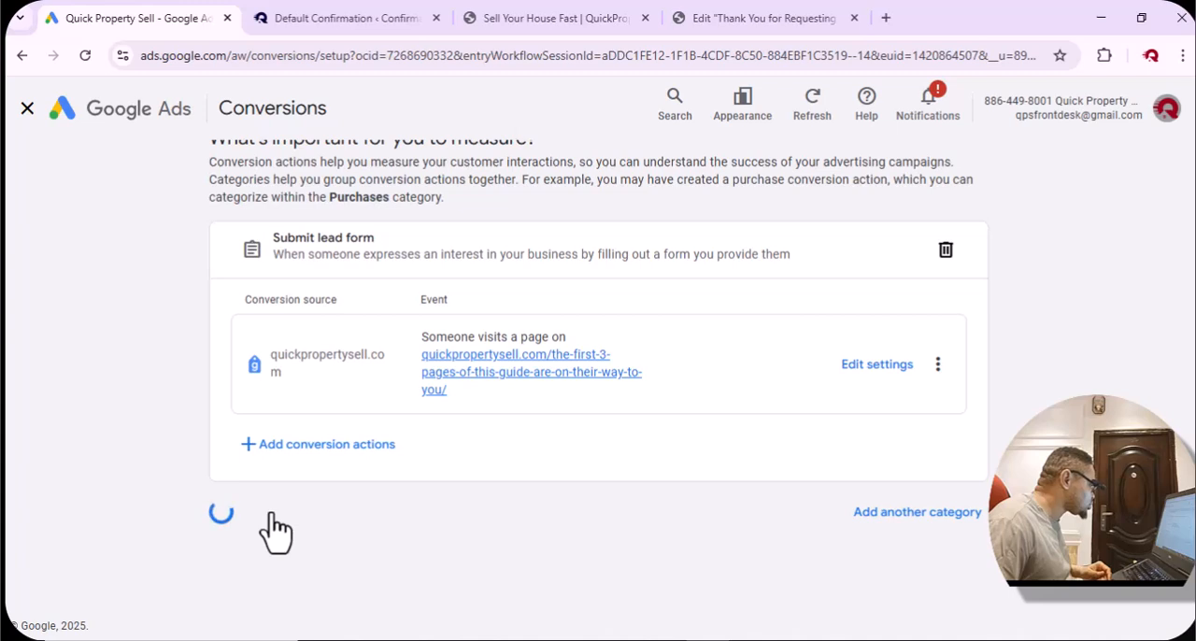
pyautogui.scroll(-2, 557, 477)
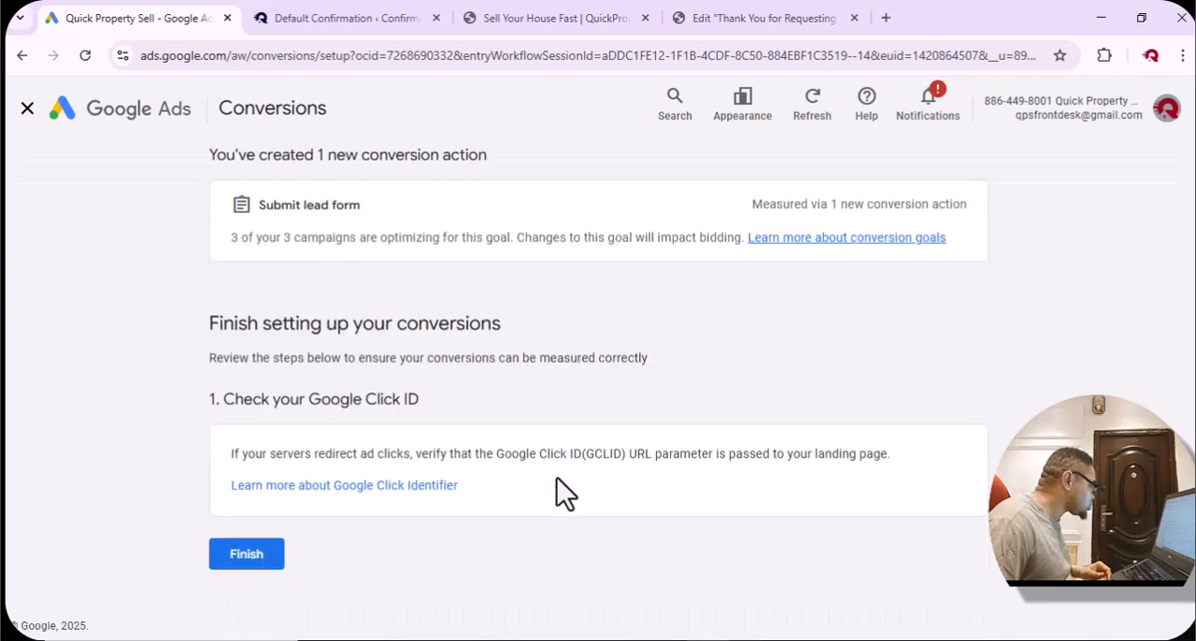
pyautogui.click(233, 558)
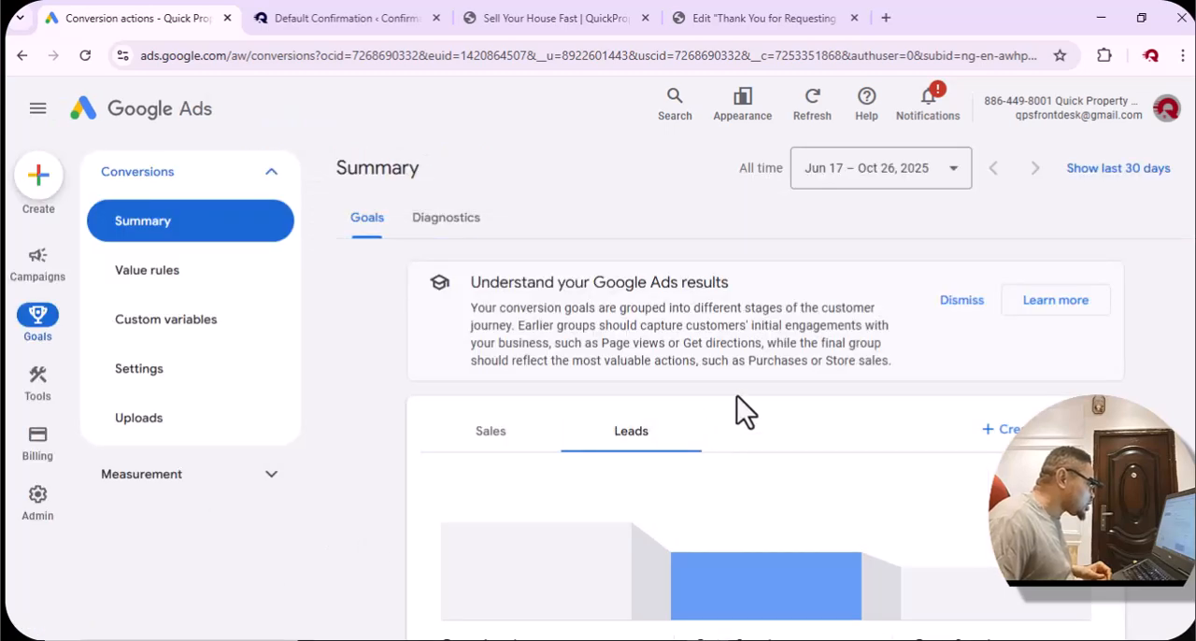
pyautogui.scroll(-4, 789, 366)
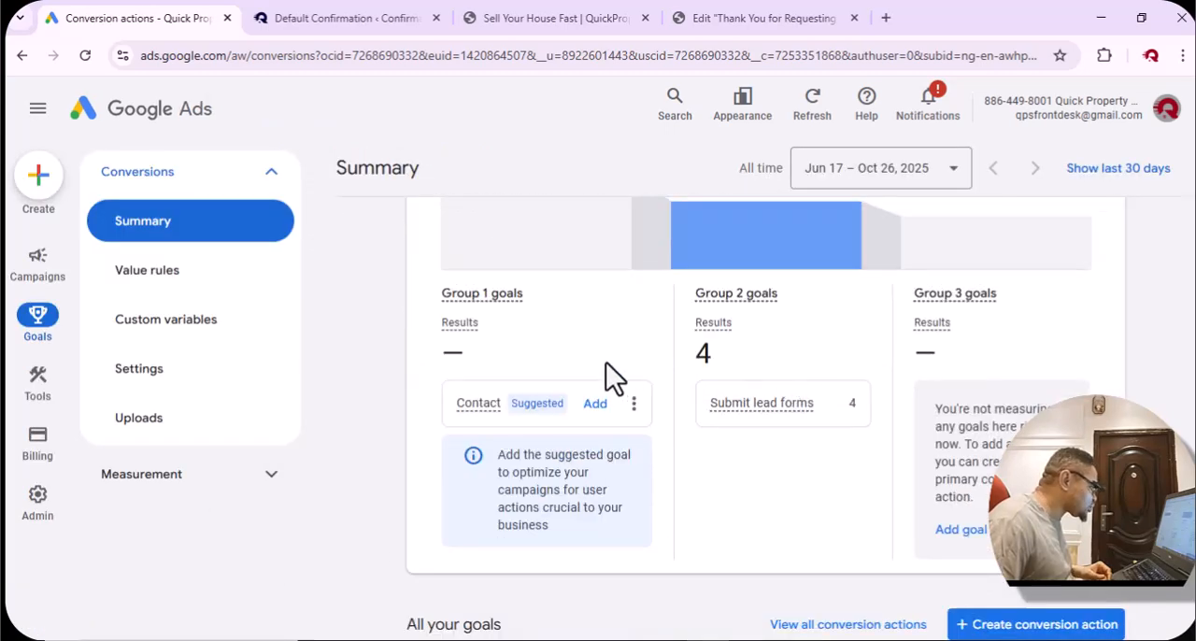
pyautogui.scroll(-5, 791, 334)
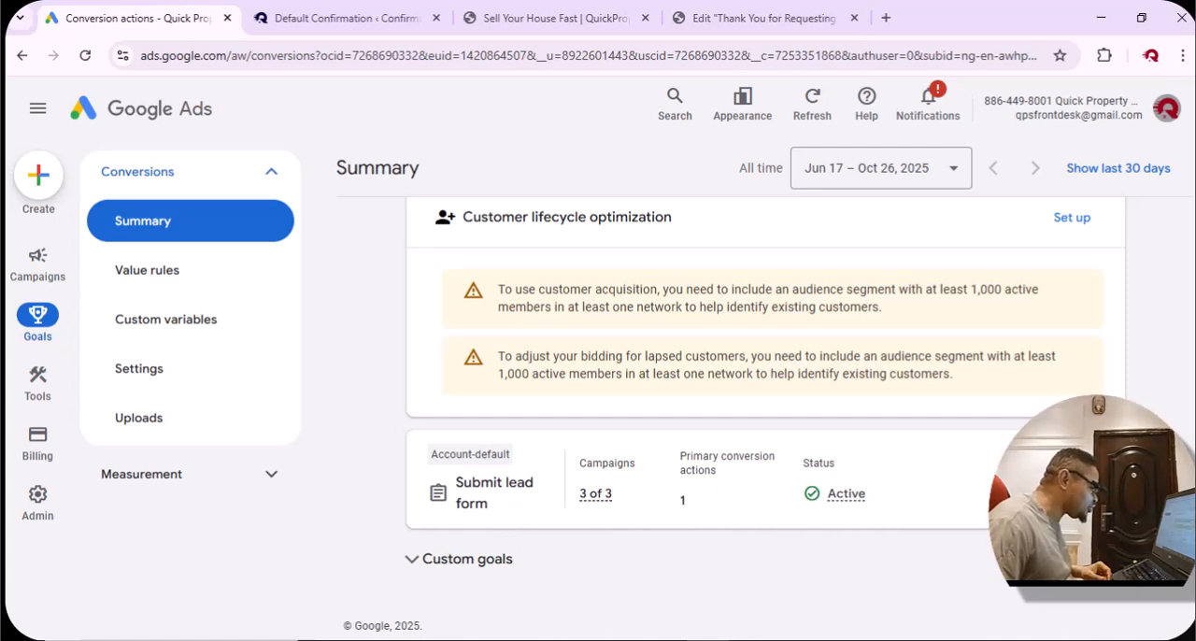
# Switch to the guide page opened for the conversion test and fill in the first name in its free-pages request form.
pyautogui.hotkey('alt', 'Tab')
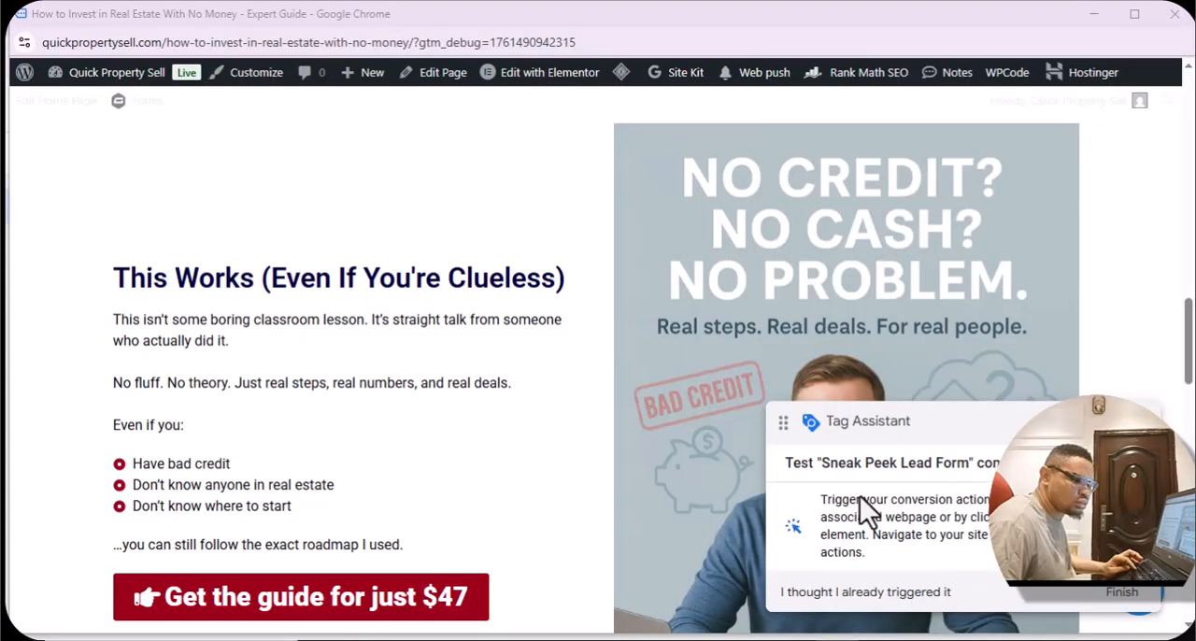
pyautogui.scroll(-3, 598, 426)
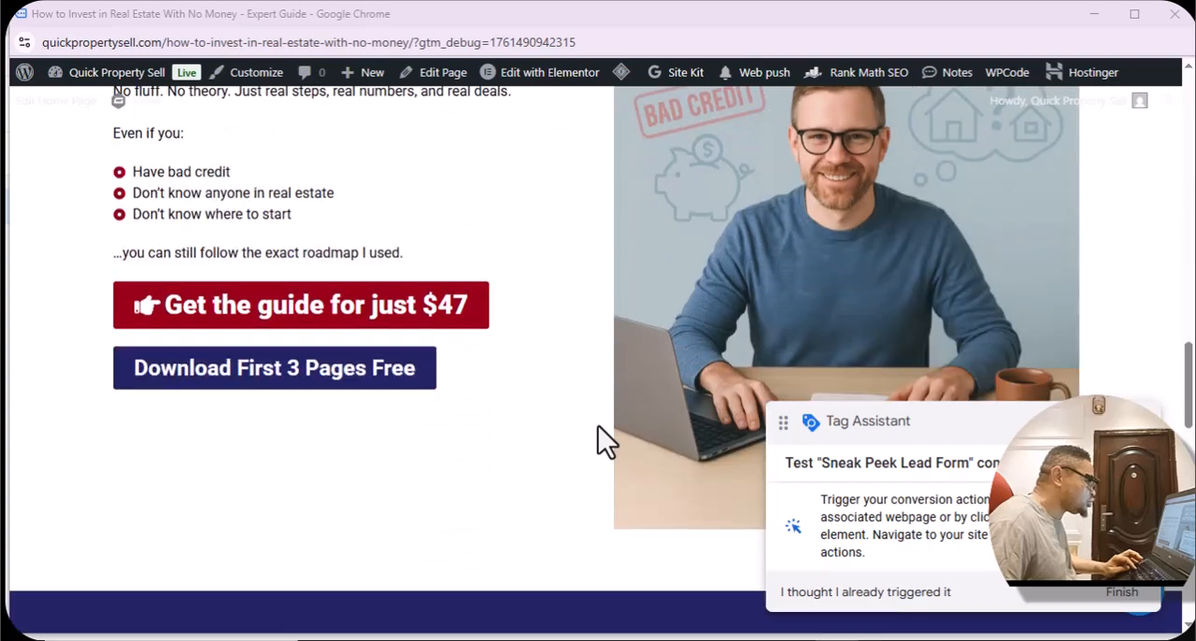
pyautogui.scroll(-2, 598, 428)
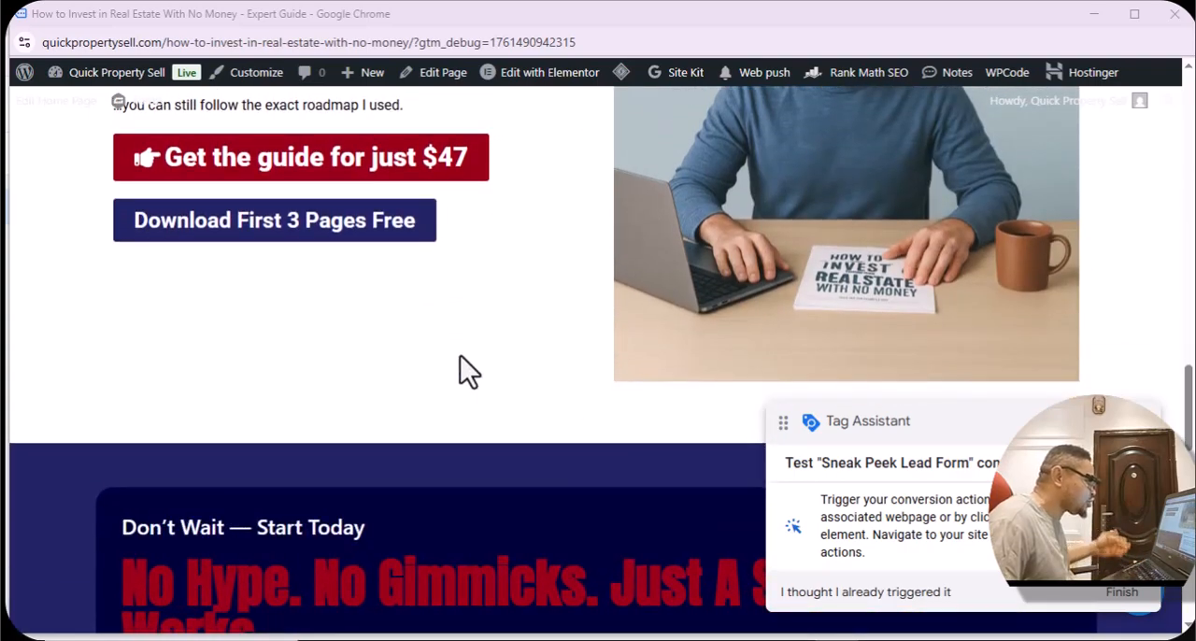
pyautogui.scroll(-10, 327, 395)
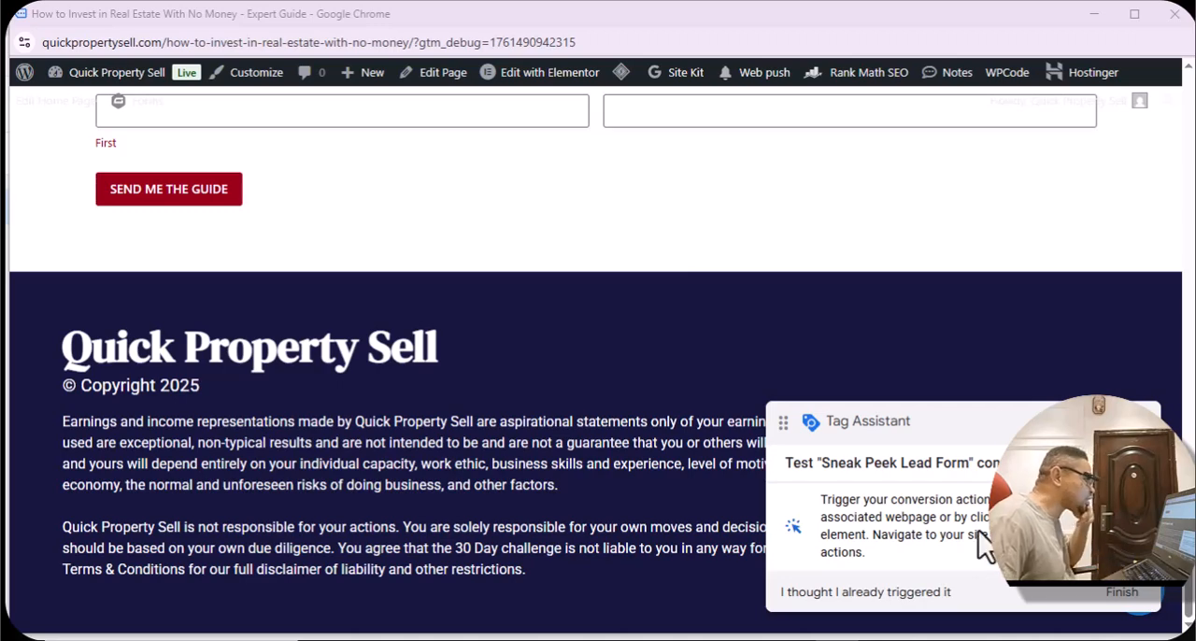
pyautogui.scroll(1, 938, 531)
pyautogui.scroll(3, 938, 531)
pyautogui.scroll(-3, 901, 498)
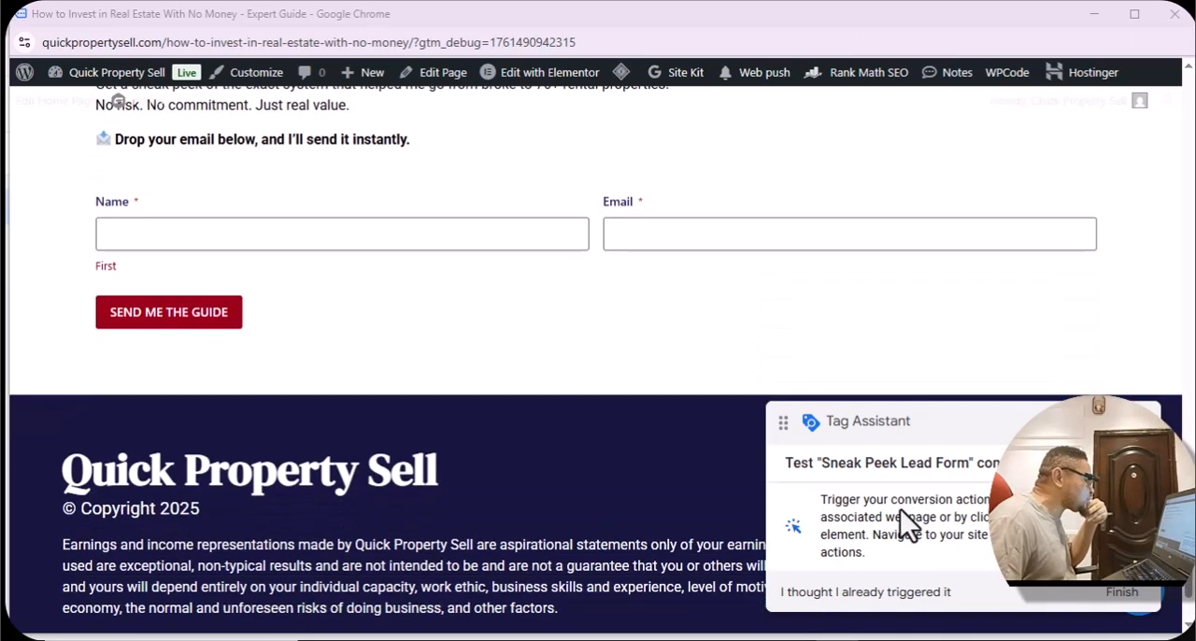
pyautogui.scroll(2, 869, 514)
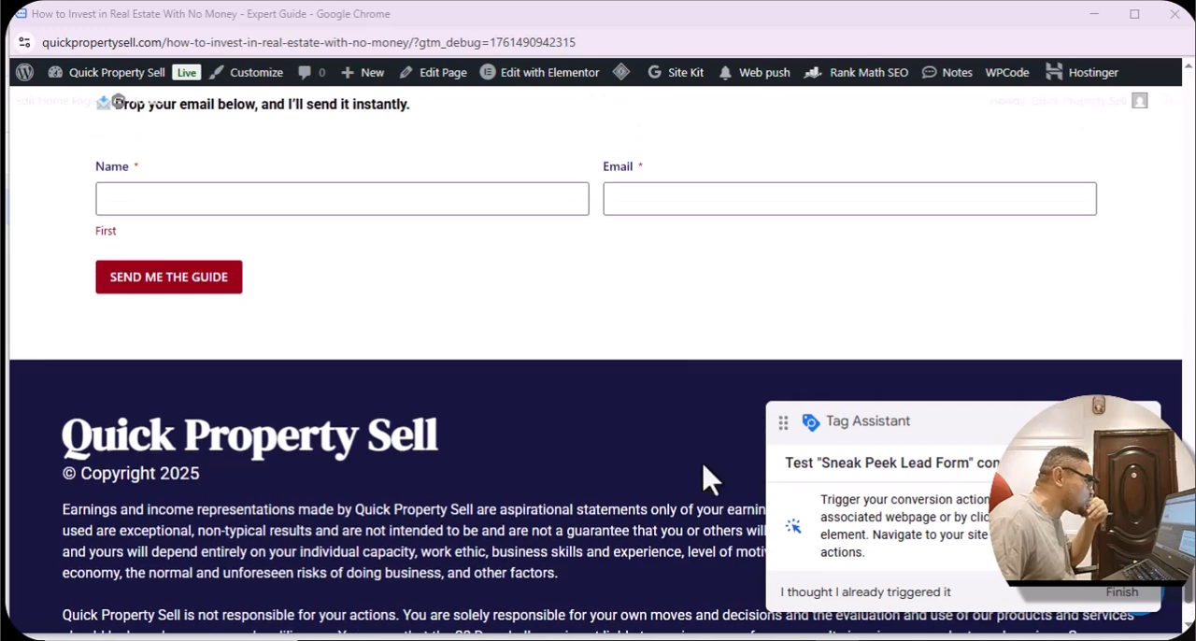
pyautogui.click(464, 205)
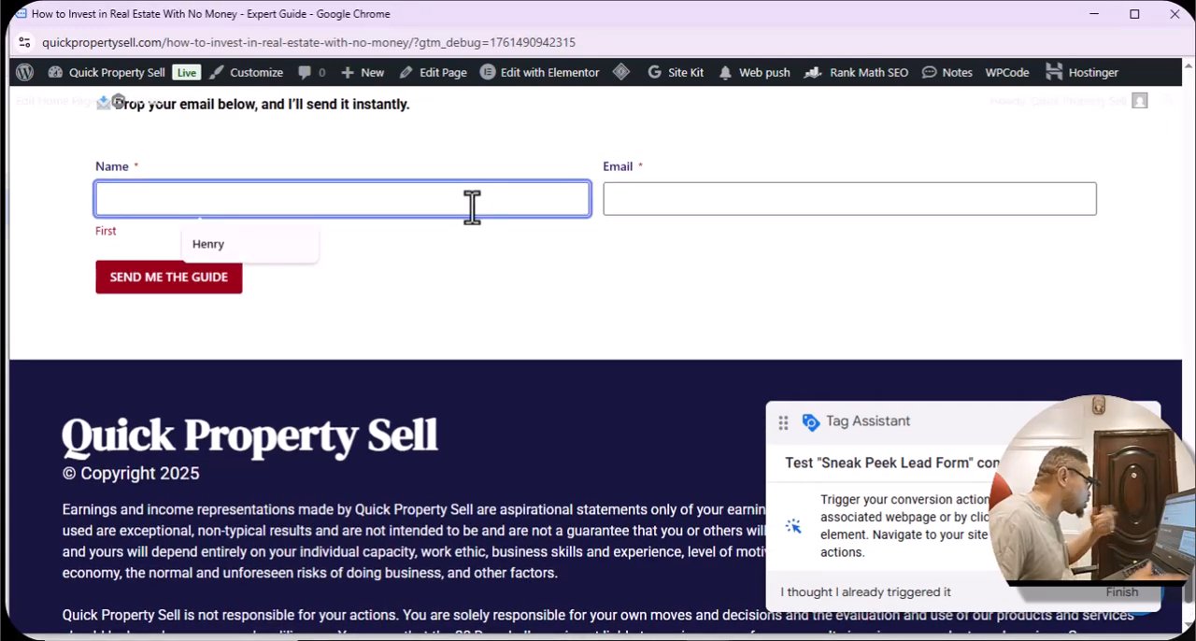
pyautogui.click(220, 240)
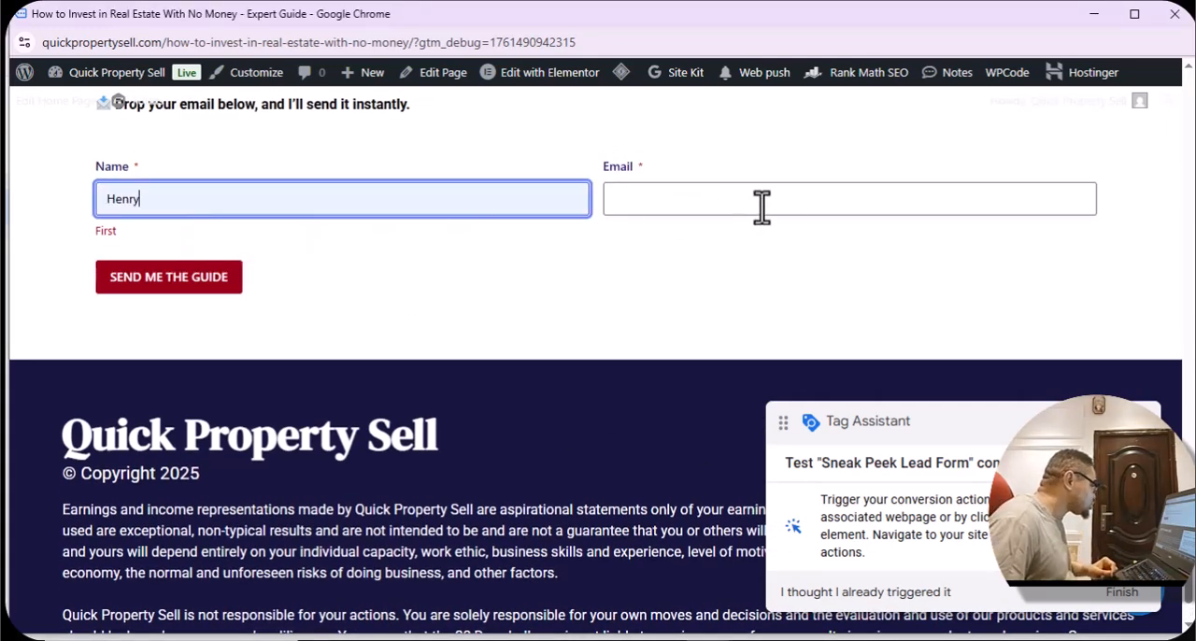
# Enter a test e-mail address in the request form and submit it to trigger the conversion.
pyautogui.click(801, 204)
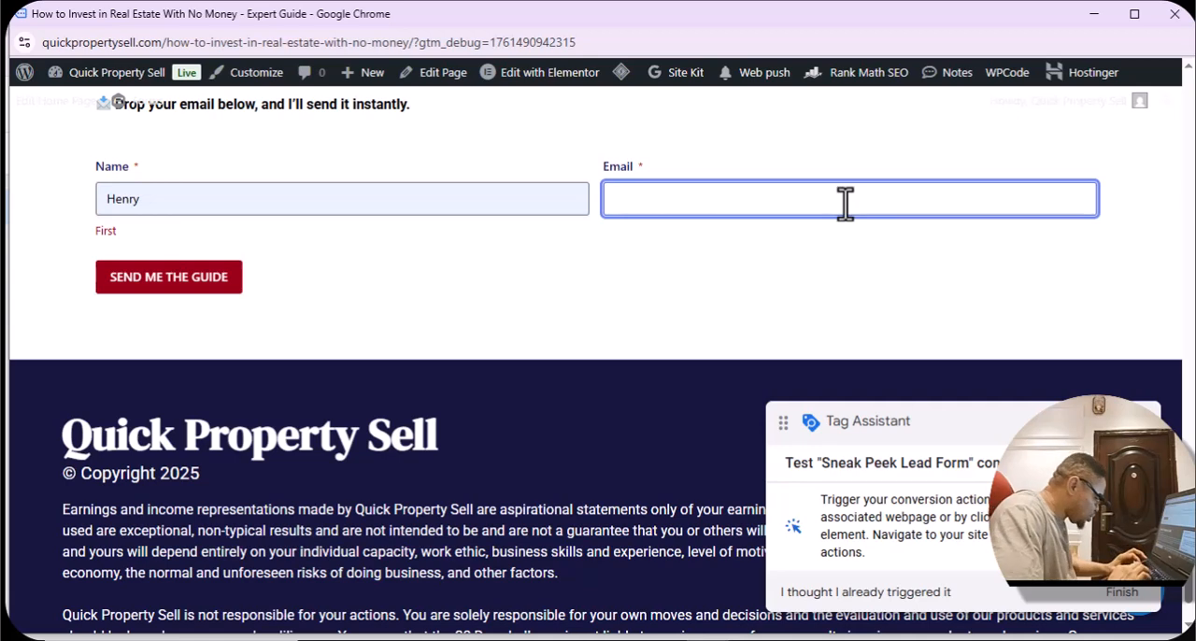
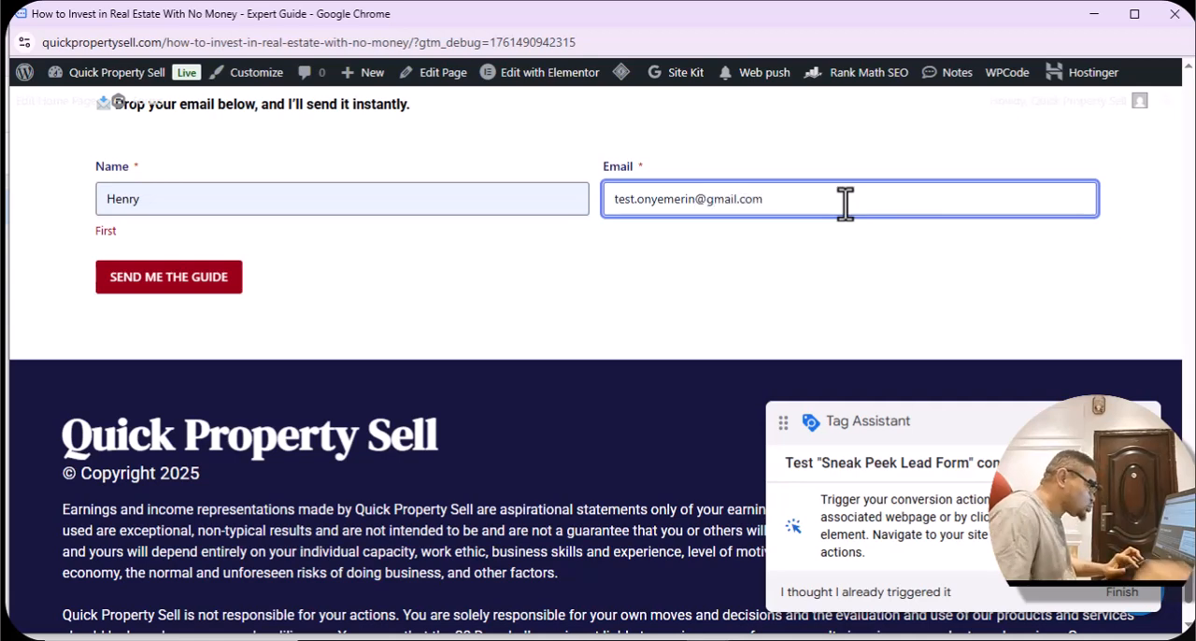
pyautogui.click(822, 260)
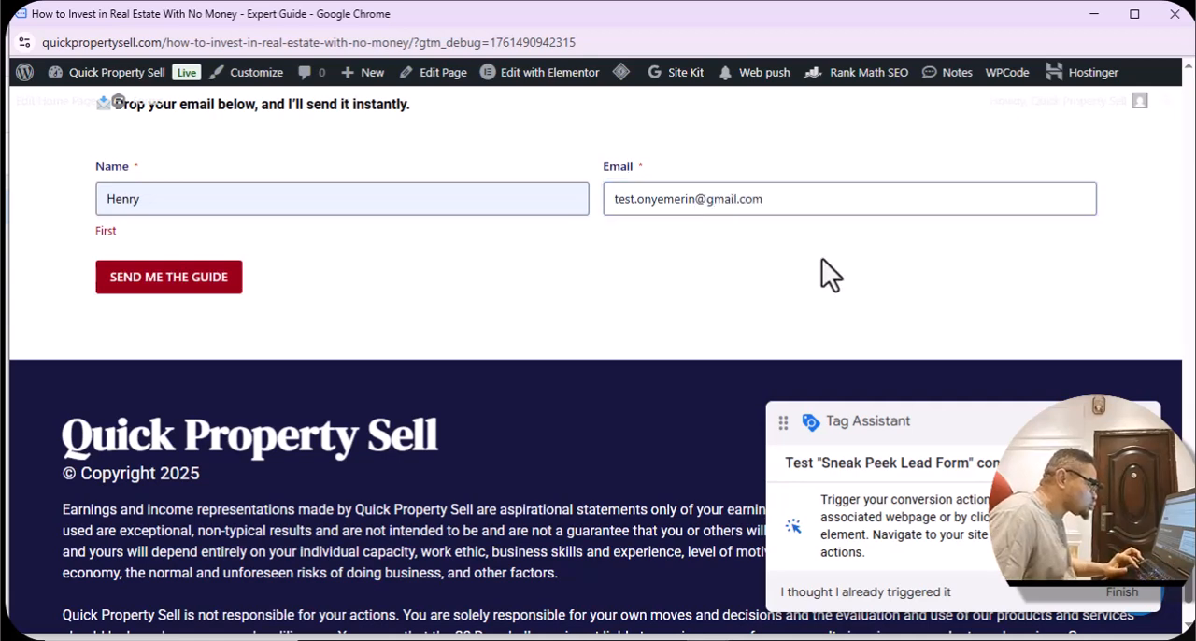
pyautogui.click(144, 285)
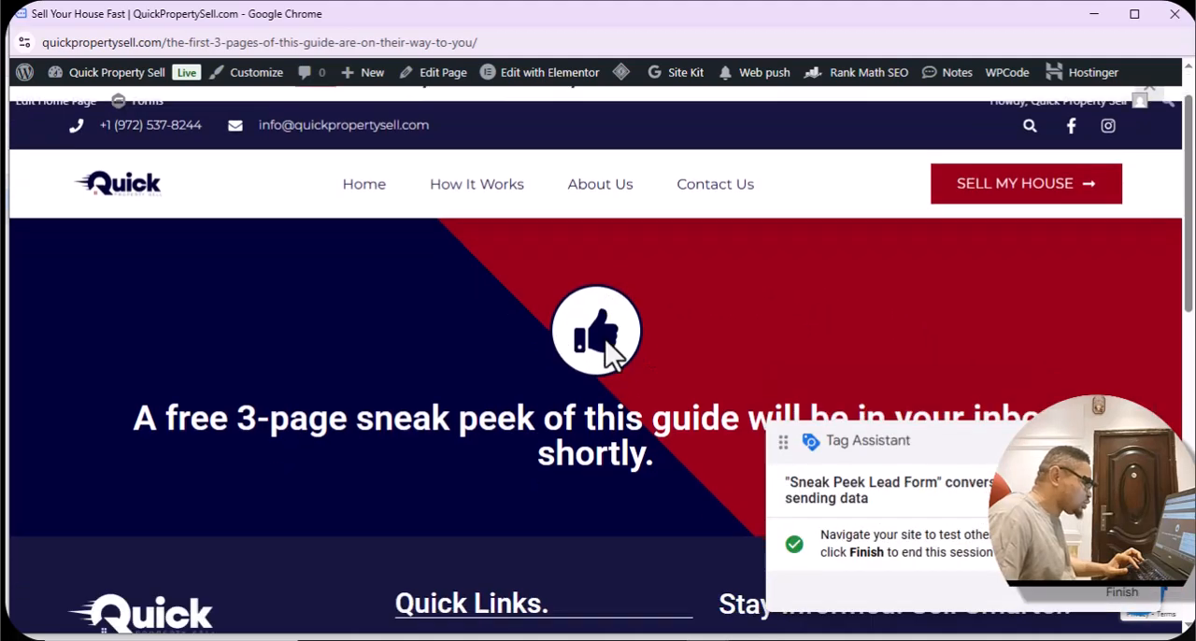
# Finish the Tag Assistant test session, then close the troubleshooting results and the site's tag summary.
pyautogui.scroll(-3, 654, 393)
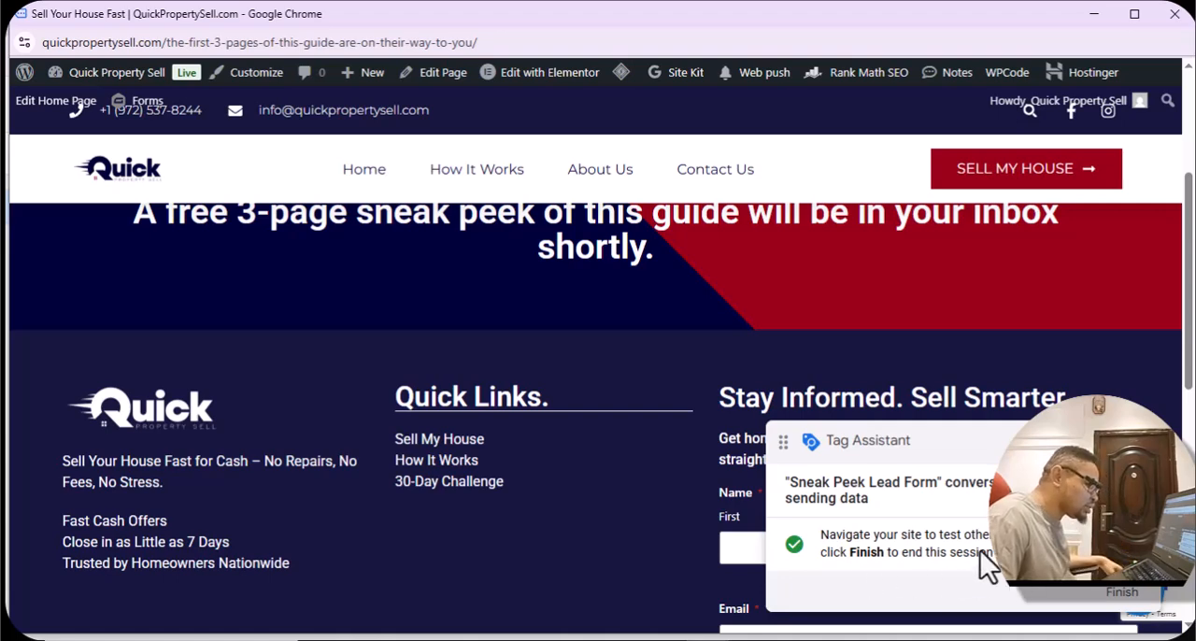
pyautogui.click(1122, 595)
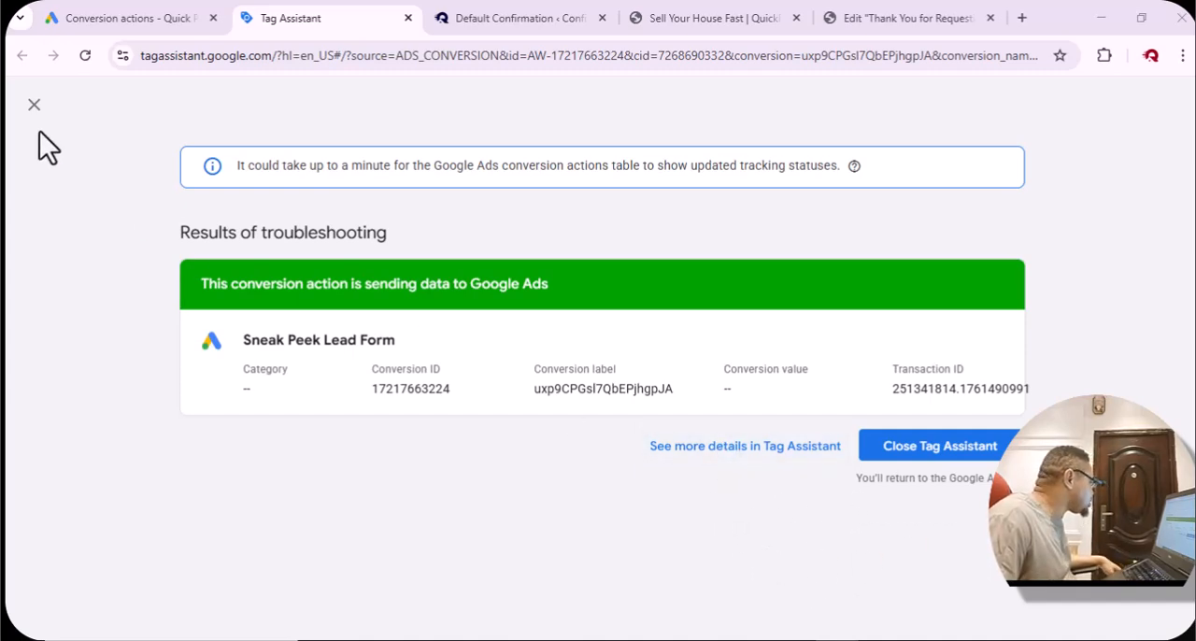
pyautogui.click(34, 105)
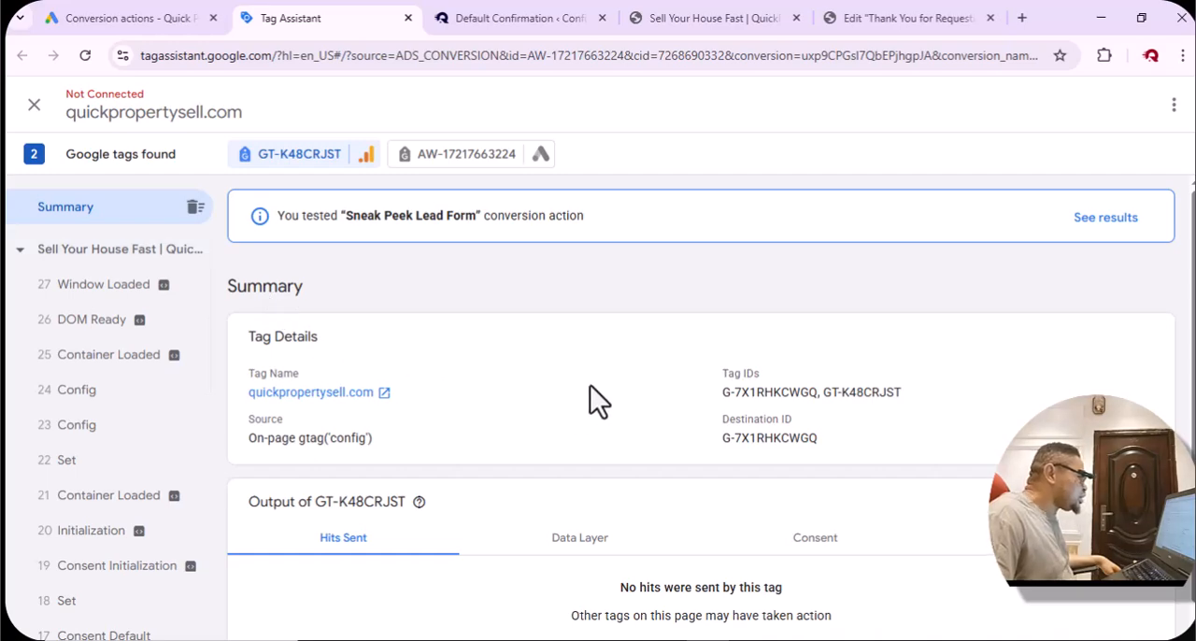
pyautogui.scroll(-1, 593, 384)
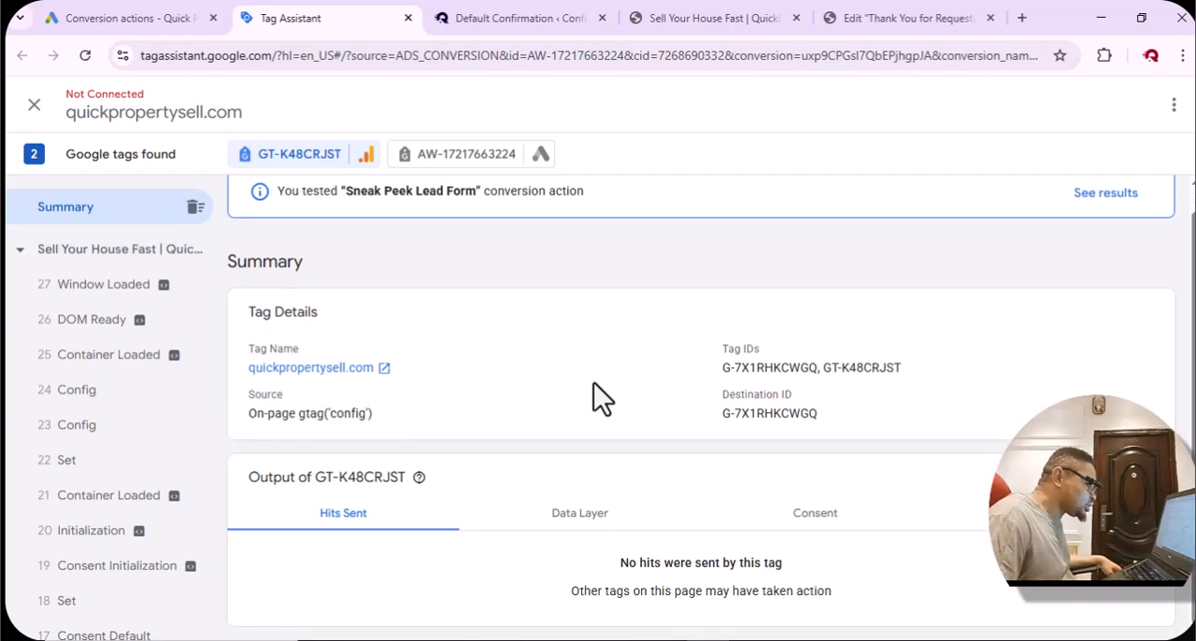
pyautogui.scroll(1, 594, 383)
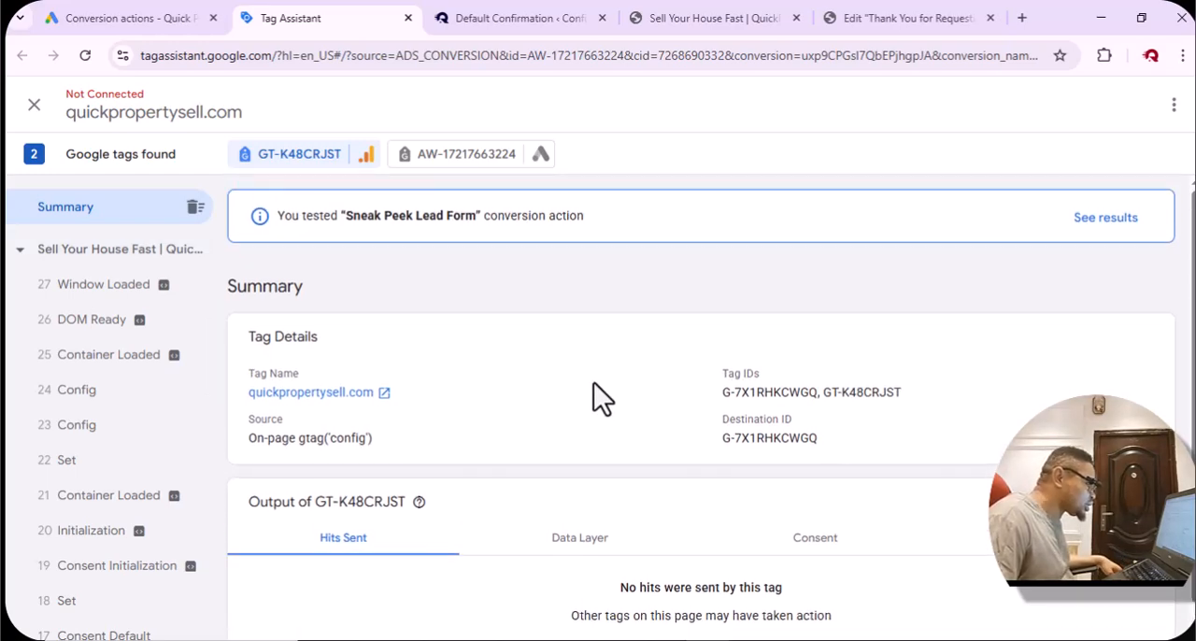
pyautogui.click(34, 104)
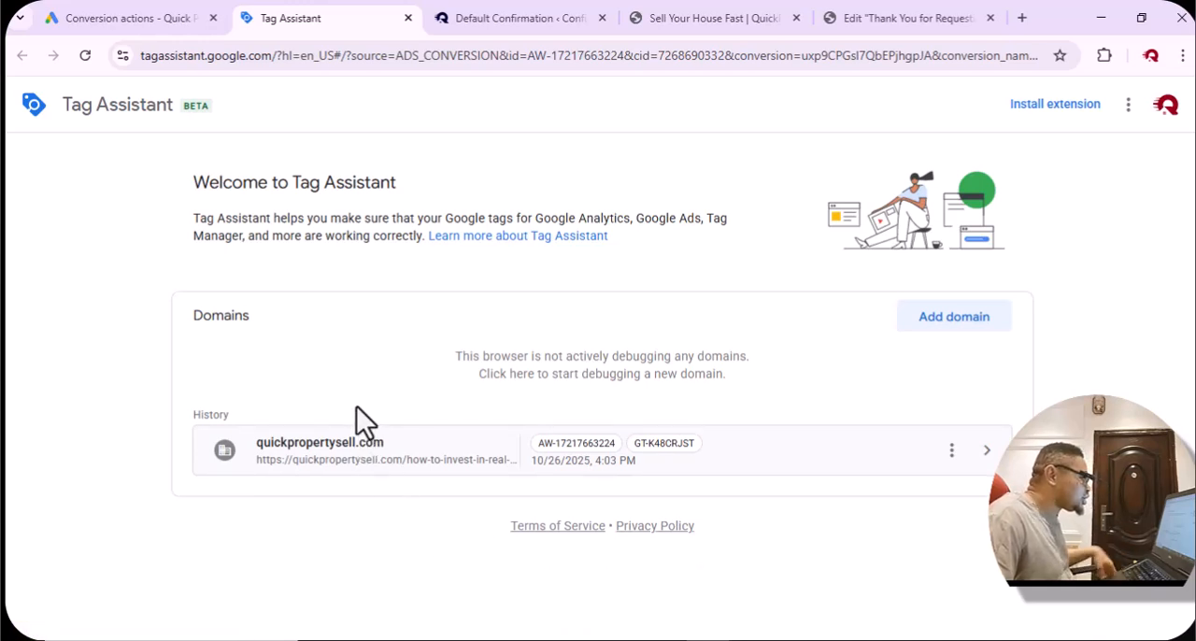
# Return to the Google Ads conversions summary and check the status and action optimization of the Submit lead form conversion actions.
pyautogui.click(119, 18)
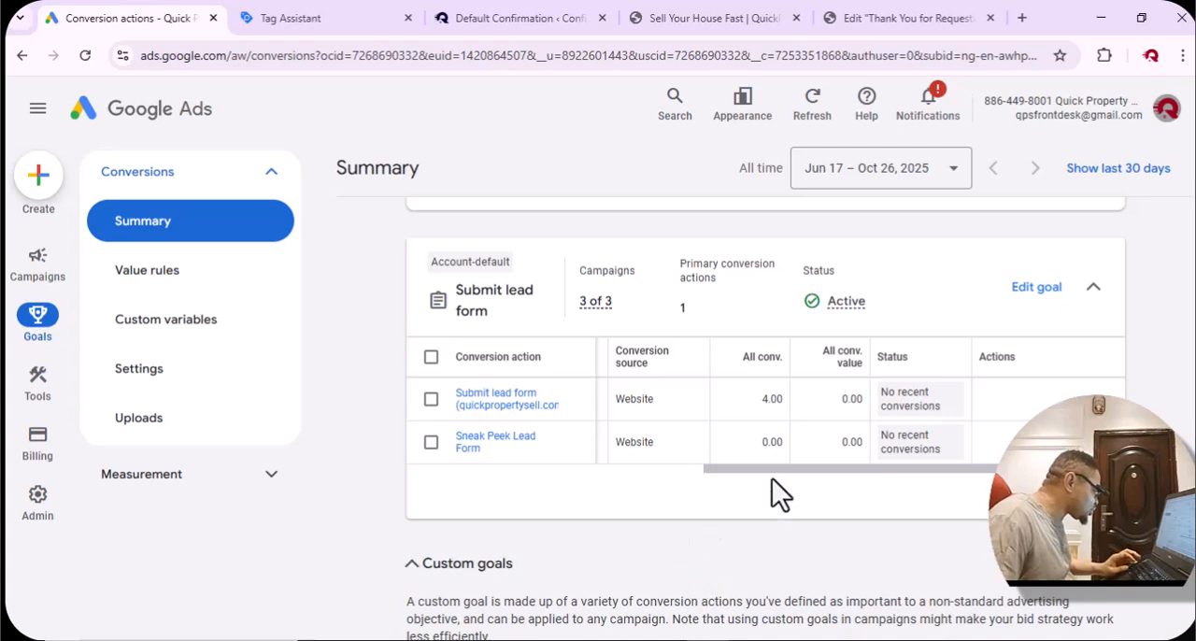
pyautogui.moveTo(808, 469); pyautogui.dragTo(774, 467)
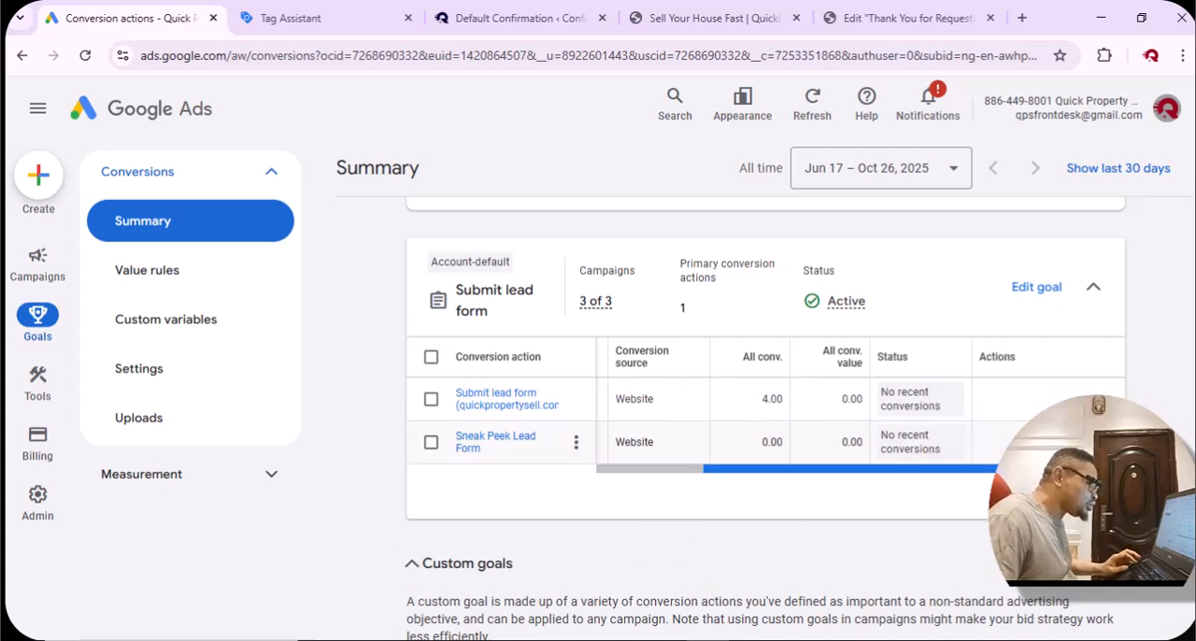
pyautogui.moveTo(1052, 467); pyautogui.dragTo(802, 467)
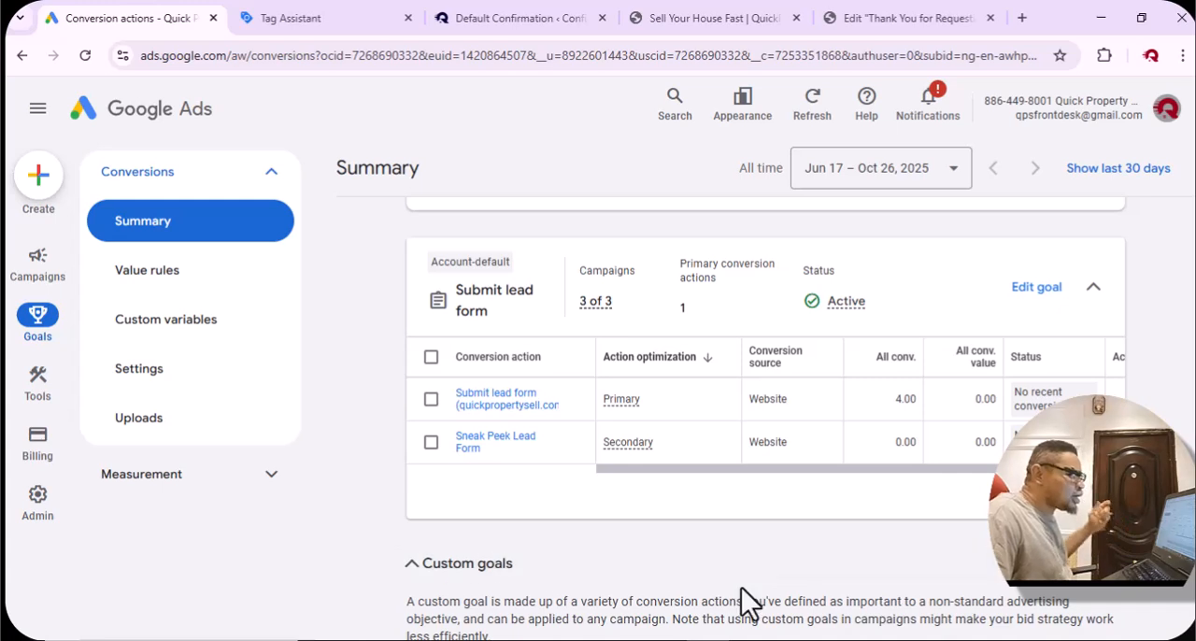